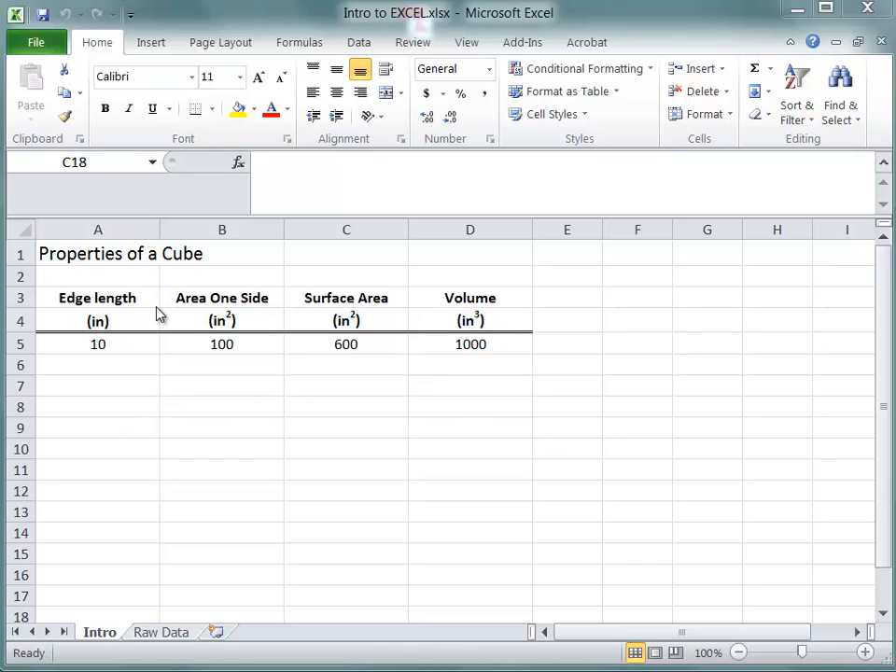
Step: Highlight columns A to D and rows 1 to 4 in turn to examine the worksheet's column and row layout
click(102, 229)
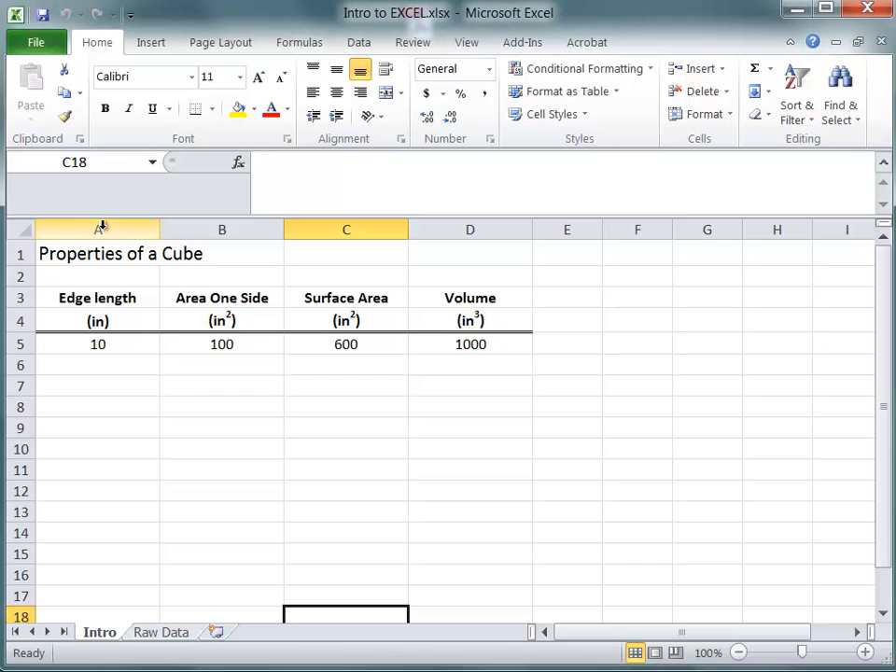
click(191, 231)
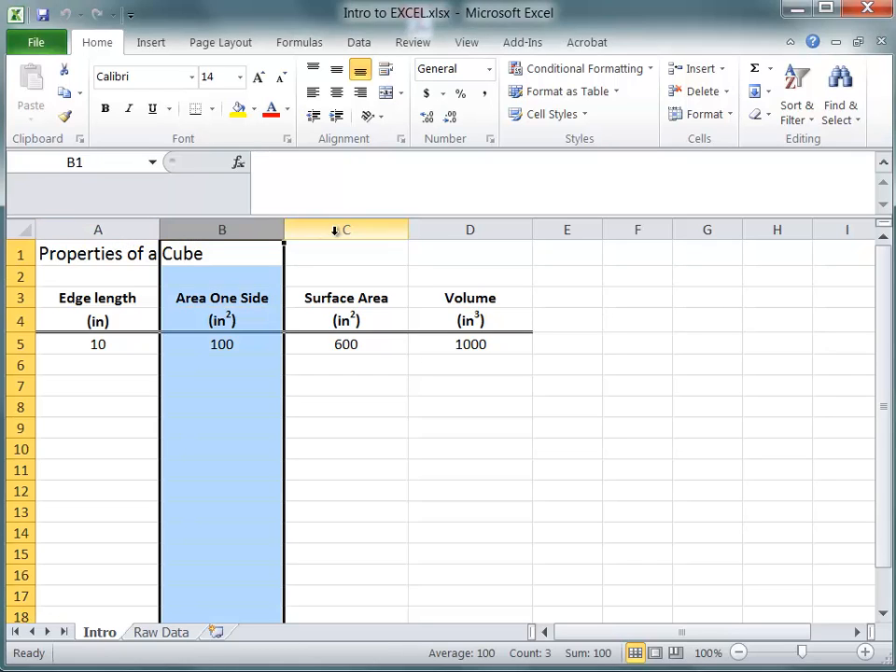
click(334, 230)
click(460, 229)
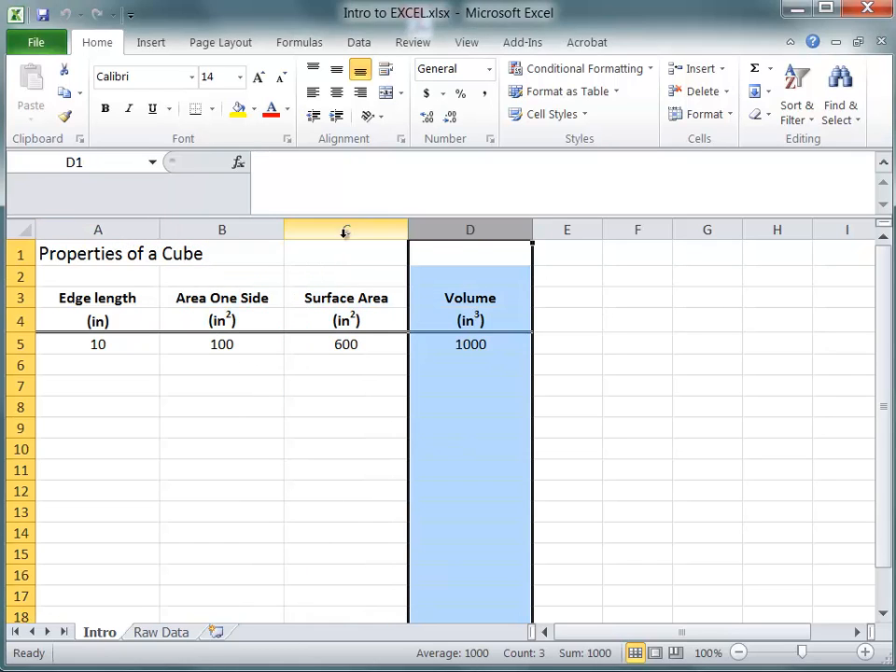
click(24, 253)
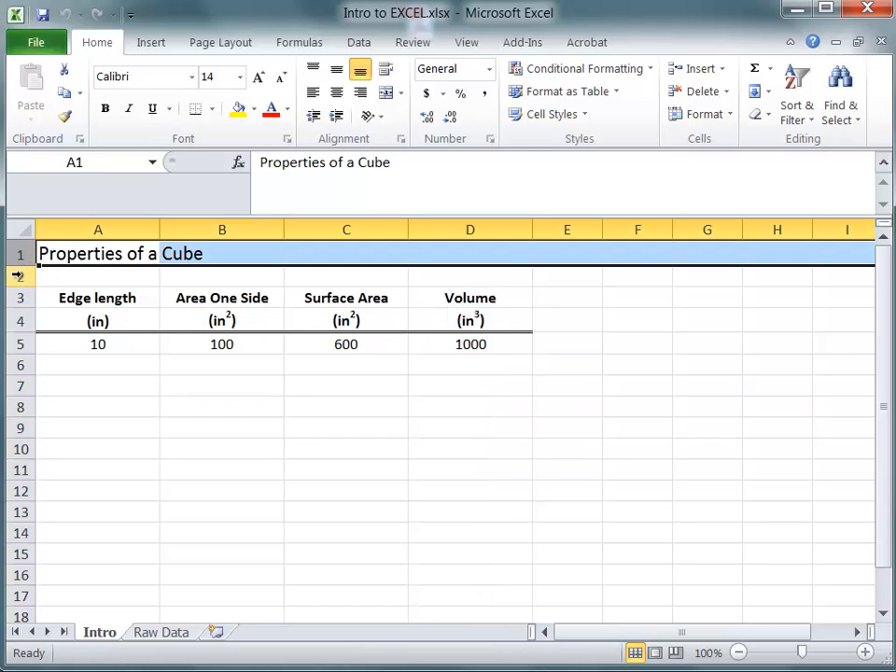
click(19, 276)
click(18, 298)
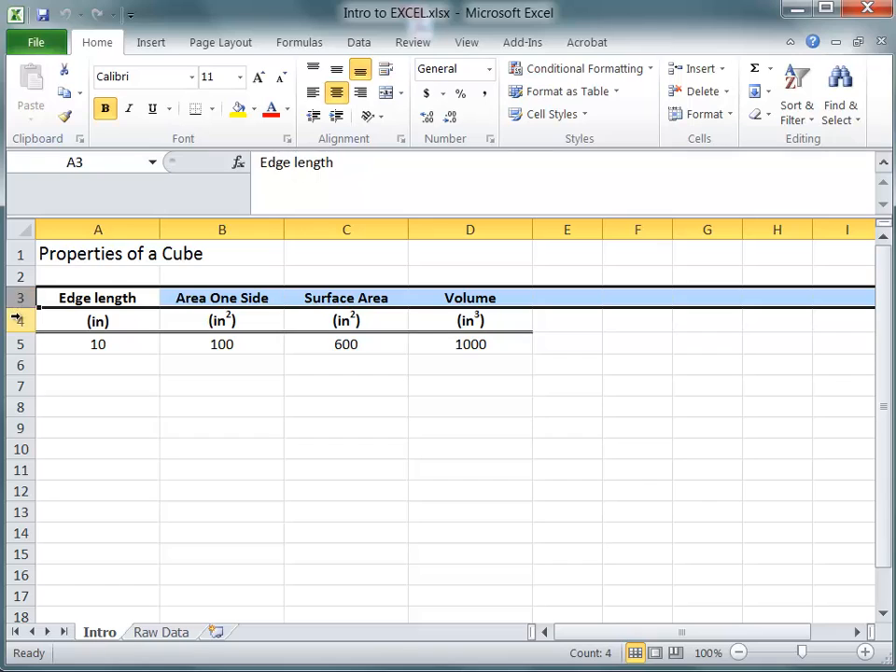
click(18, 319)
Step: Select individual empty cells such as B9 and C9 to examine how their addresses and contents are displayed
click(154, 425)
click(231, 427)
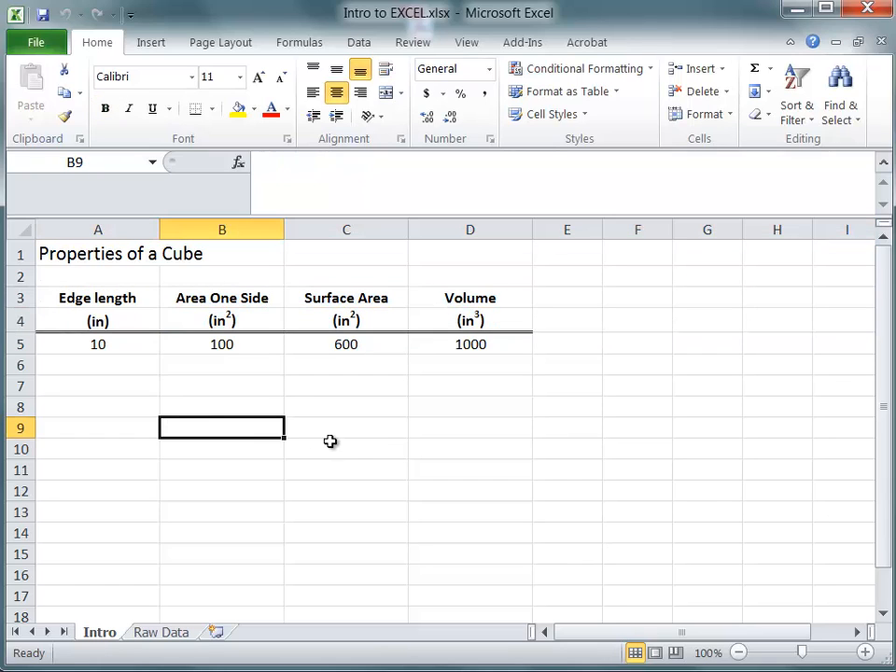
click(357, 434)
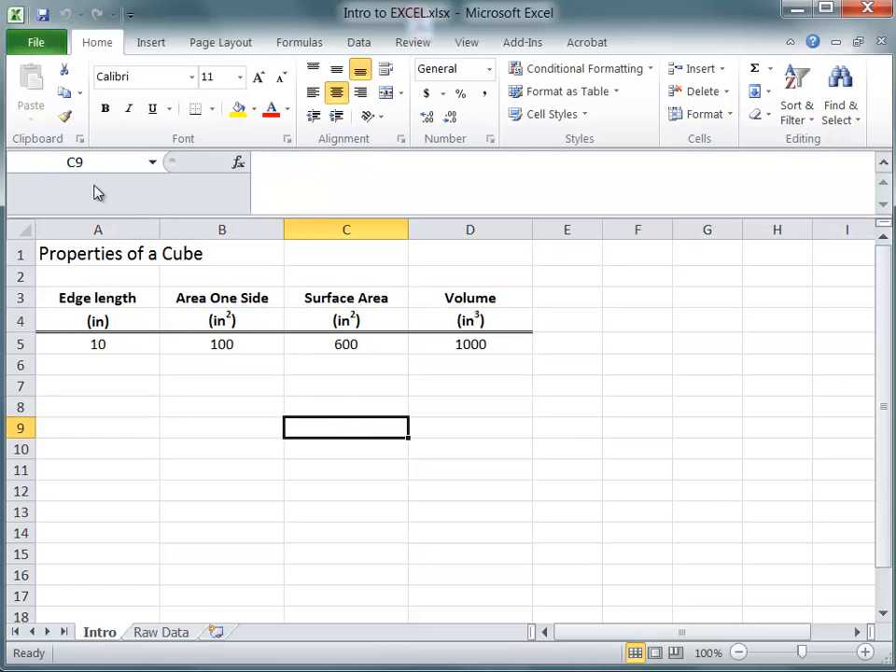
click(258, 420)
click(312, 424)
click(327, 175)
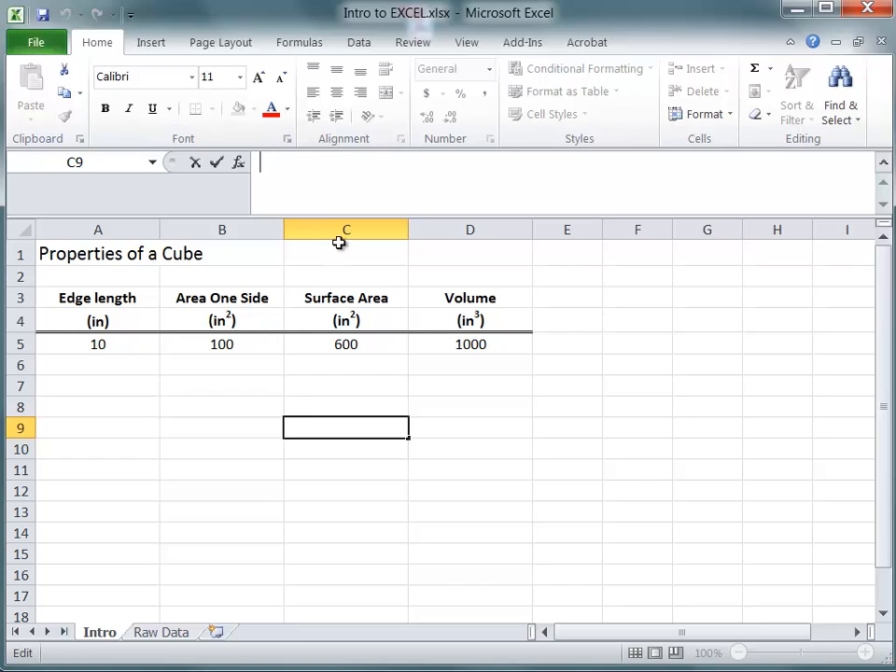
click(256, 365)
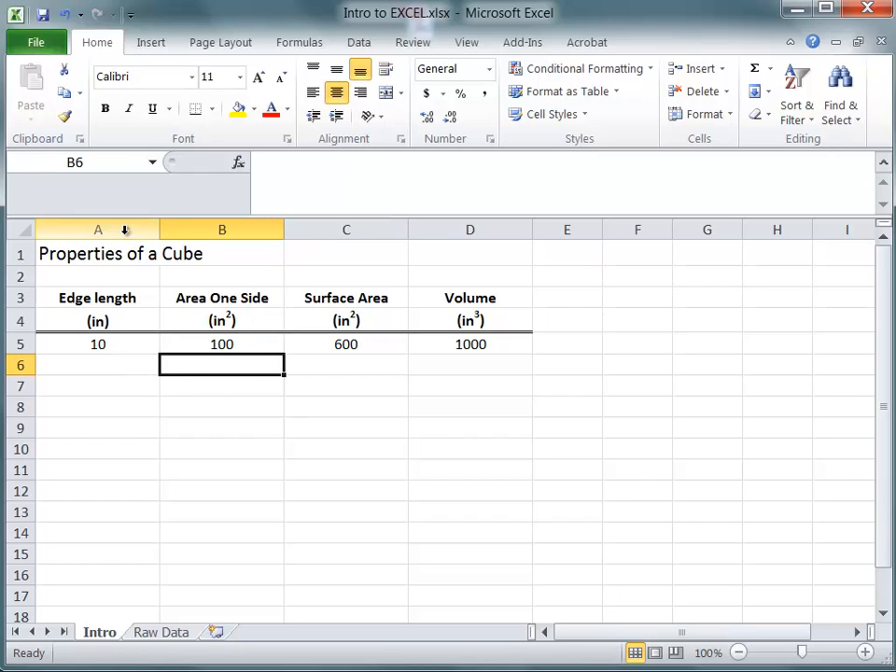
Step: Inspect the edge length entry in A5 and the formula behind the one-side area in B5
click(116, 342)
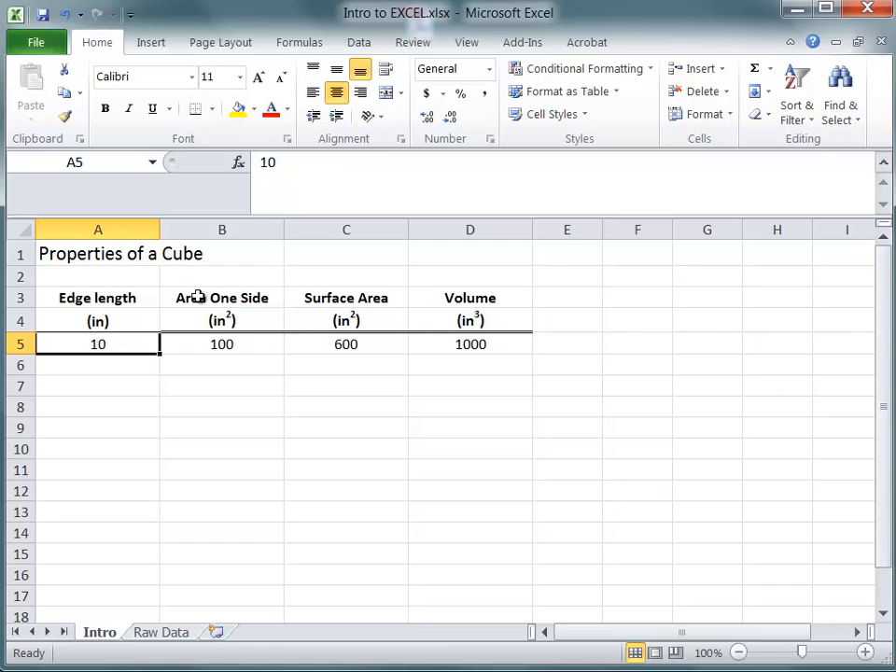
click(237, 344)
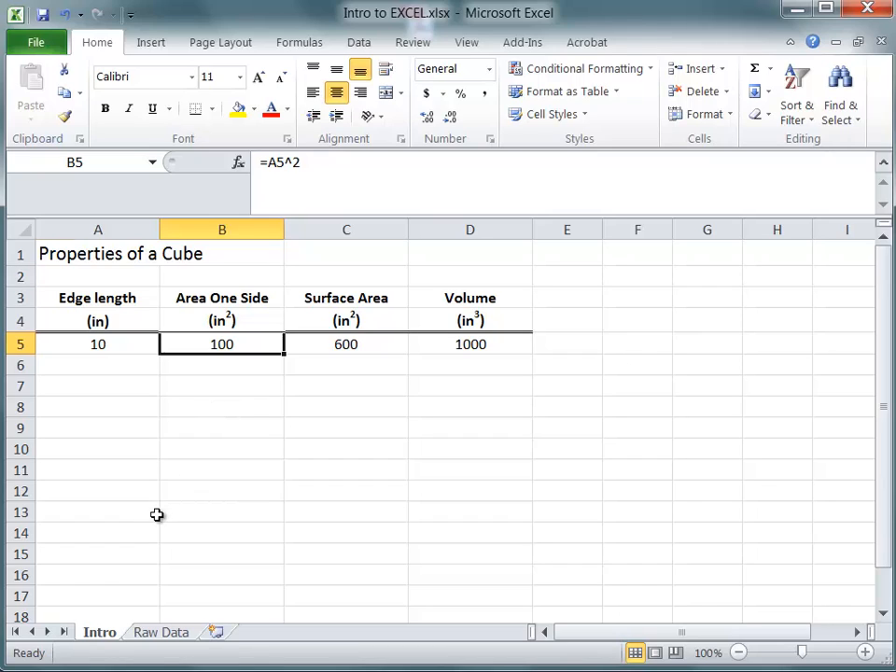
click(155, 514)
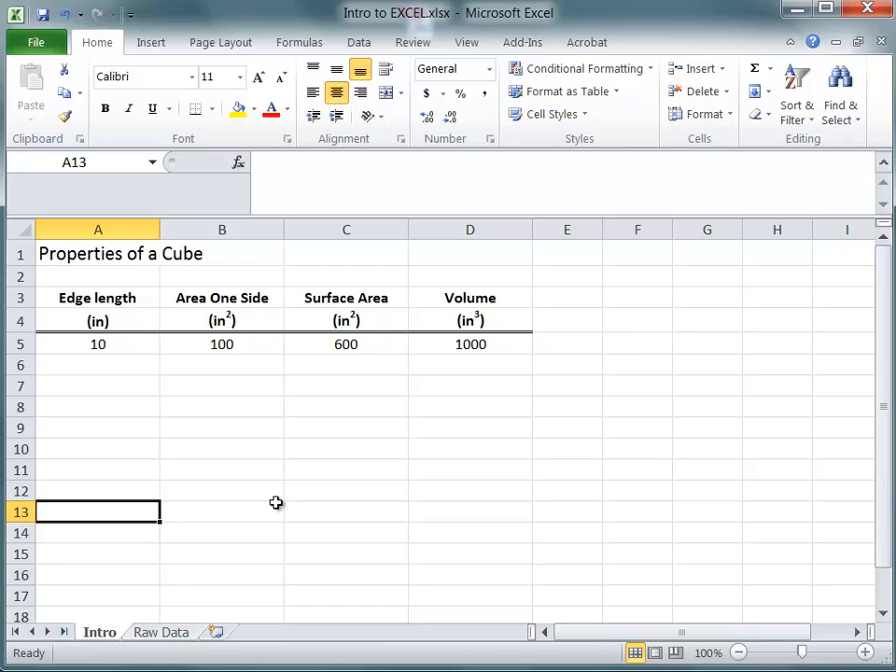
Step: Add three blank worksheets after the Raw Data sheet and return to cell B7 on the Intro sheet
click(160, 634)
click(119, 634)
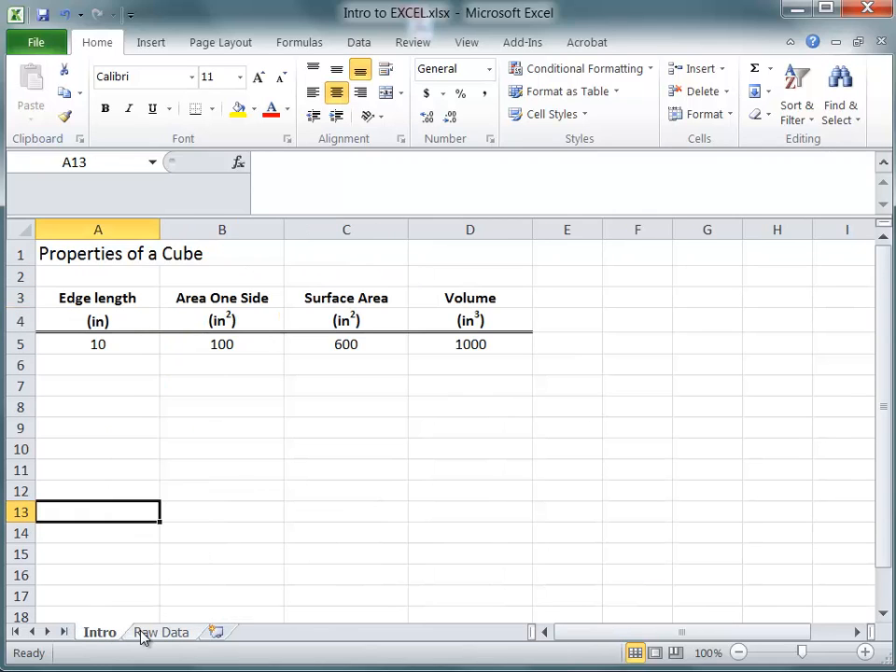
click(218, 634)
click(277, 633)
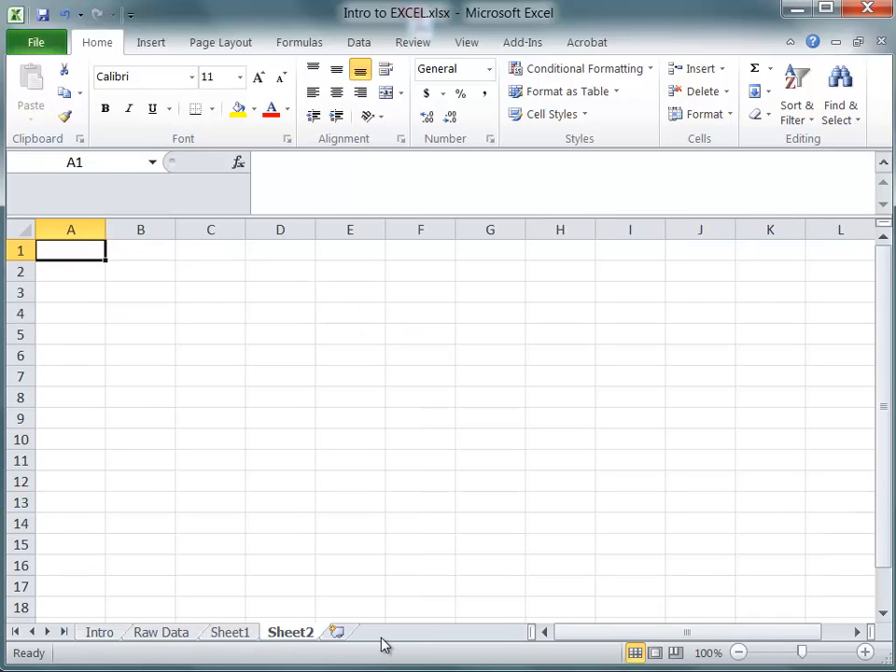
click(340, 634)
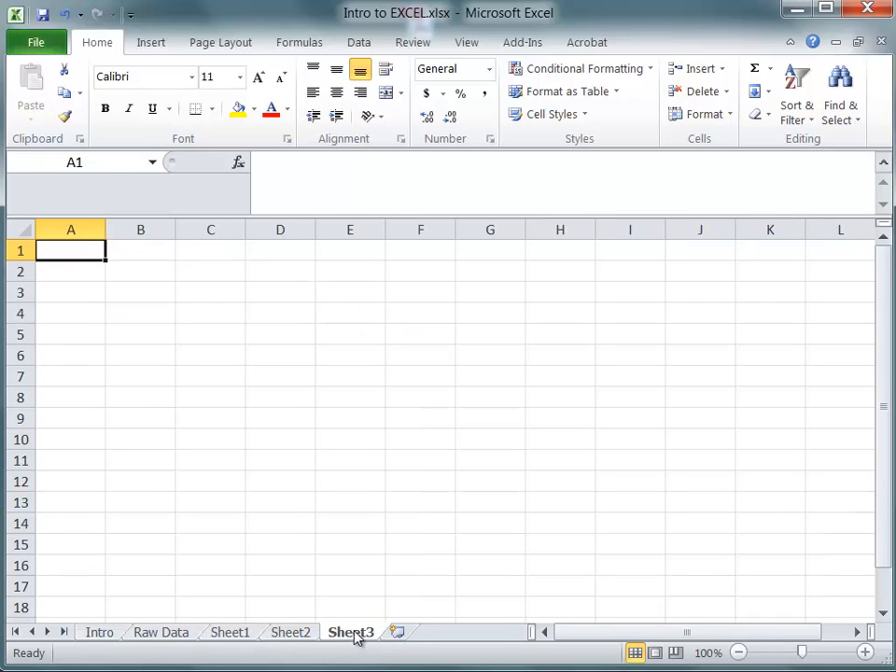
click(100, 633)
click(177, 380)
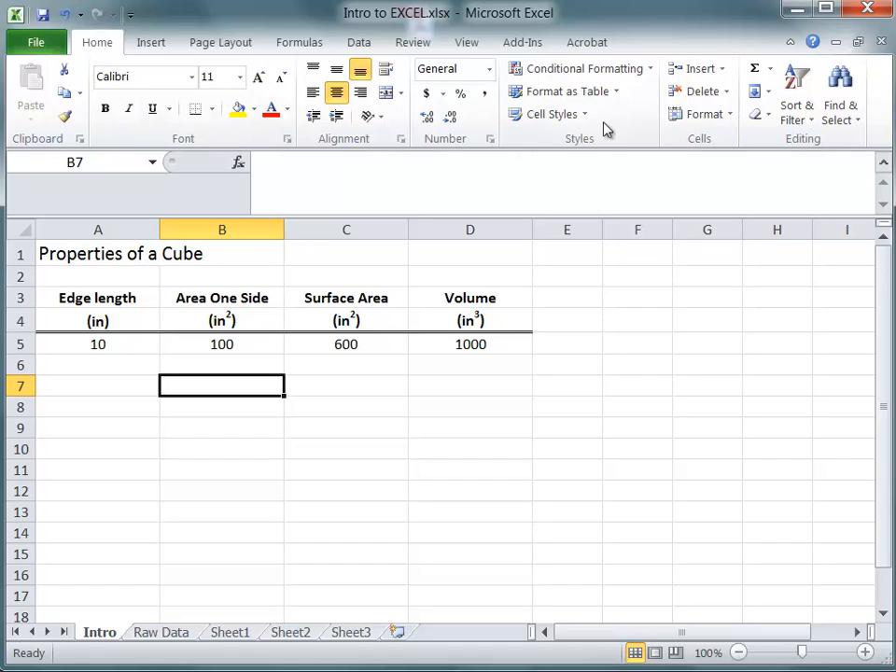
Step: Examine the available commands for inserting objects, page layout, formulas, data, reviewing and viewing, and return to the basic formatting commands
click(149, 44)
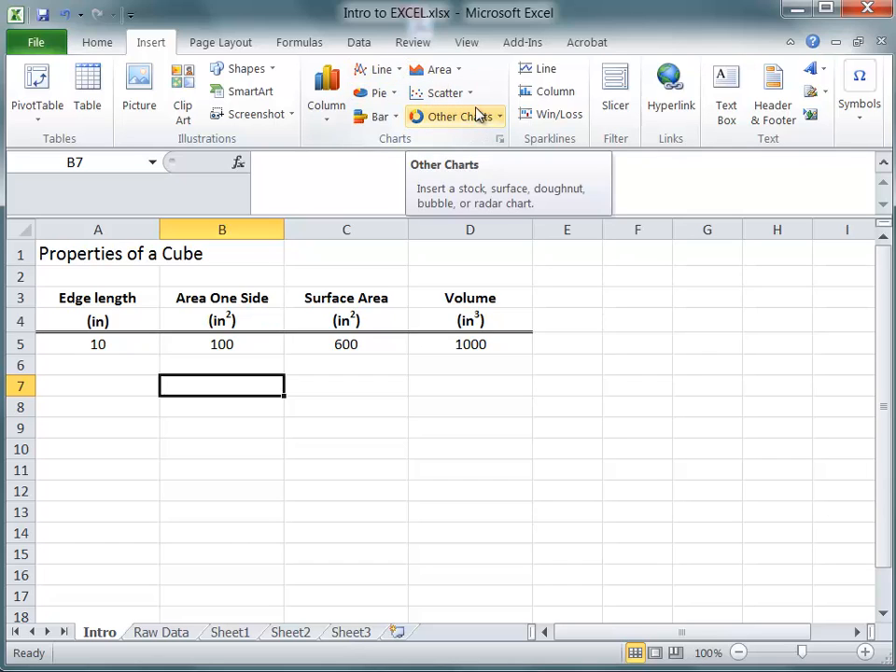
click(200, 45)
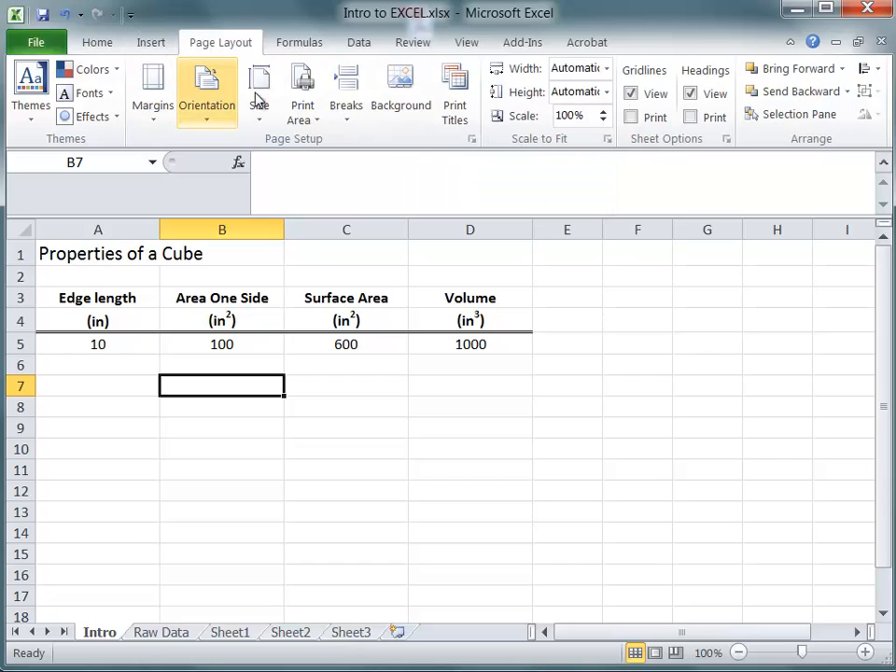
click(315, 43)
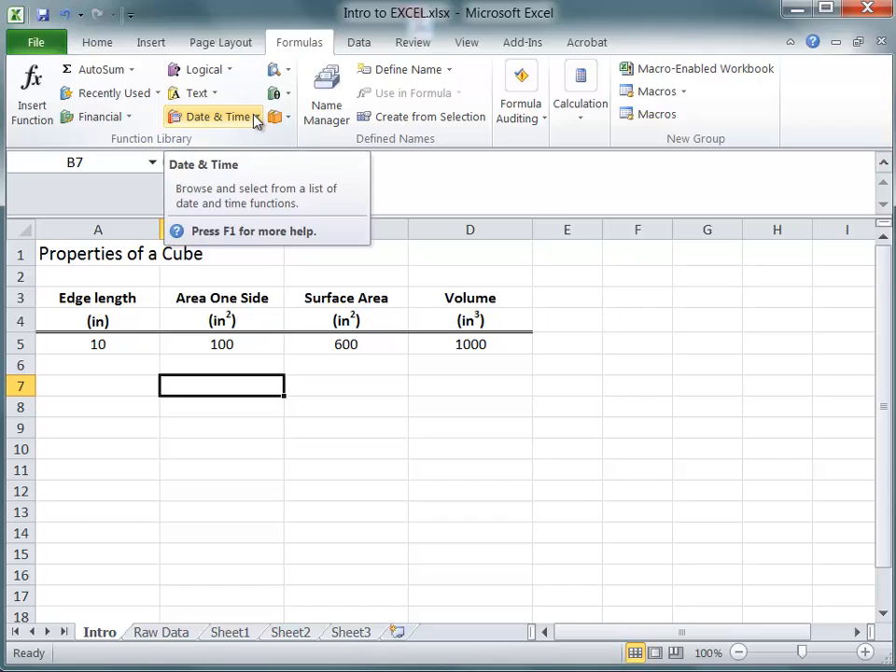
click(362, 43)
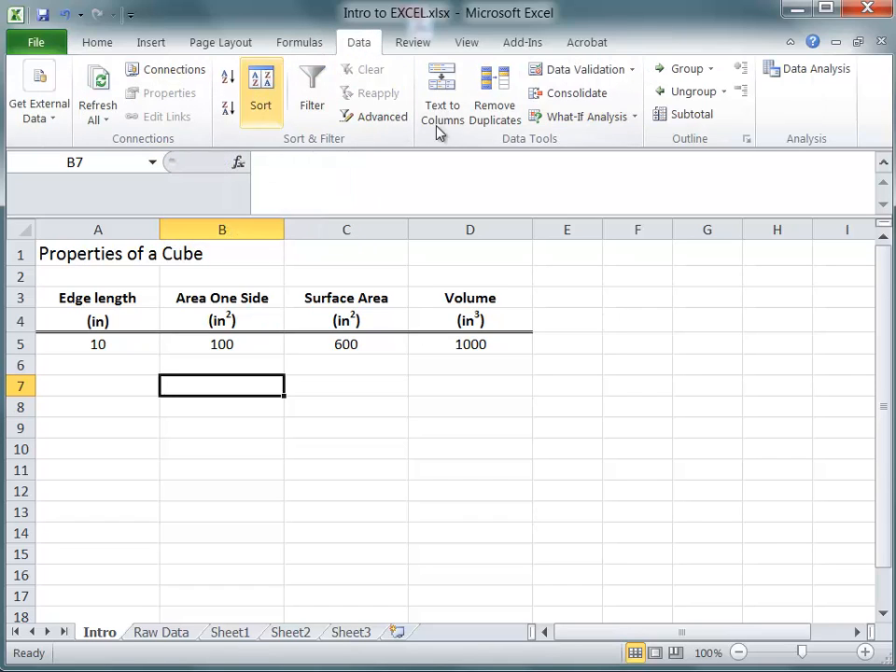
click(416, 42)
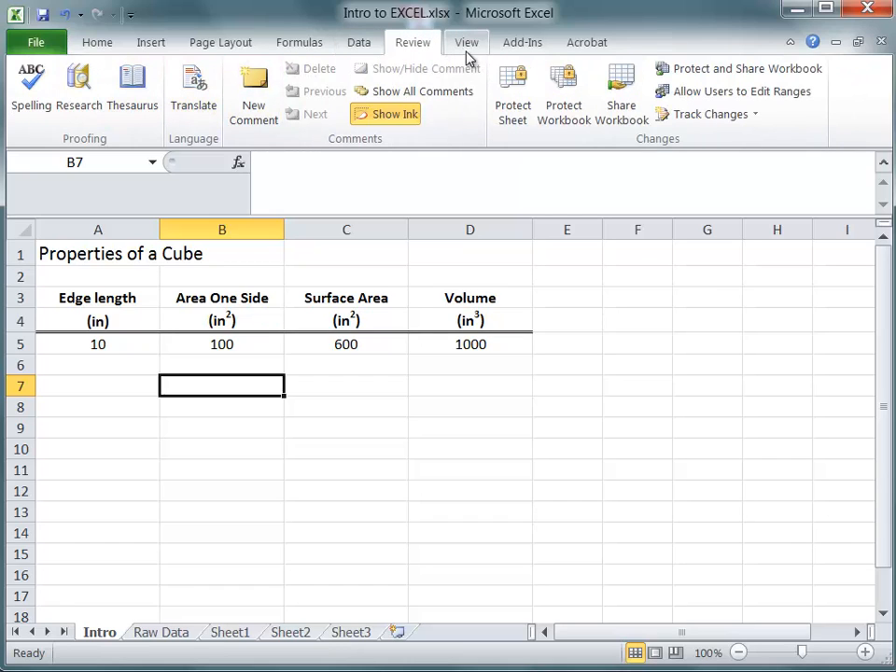
click(471, 47)
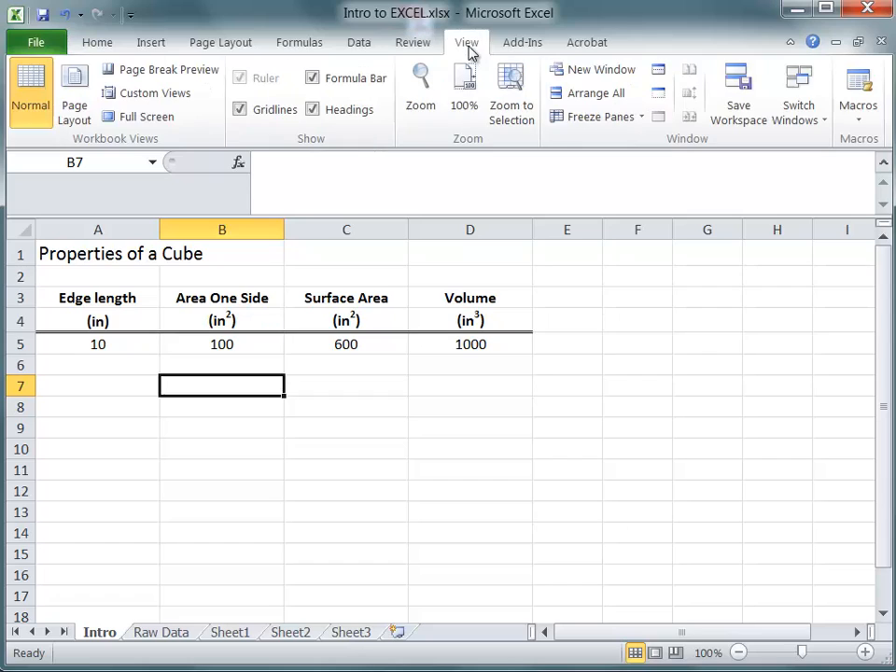
click(97, 41)
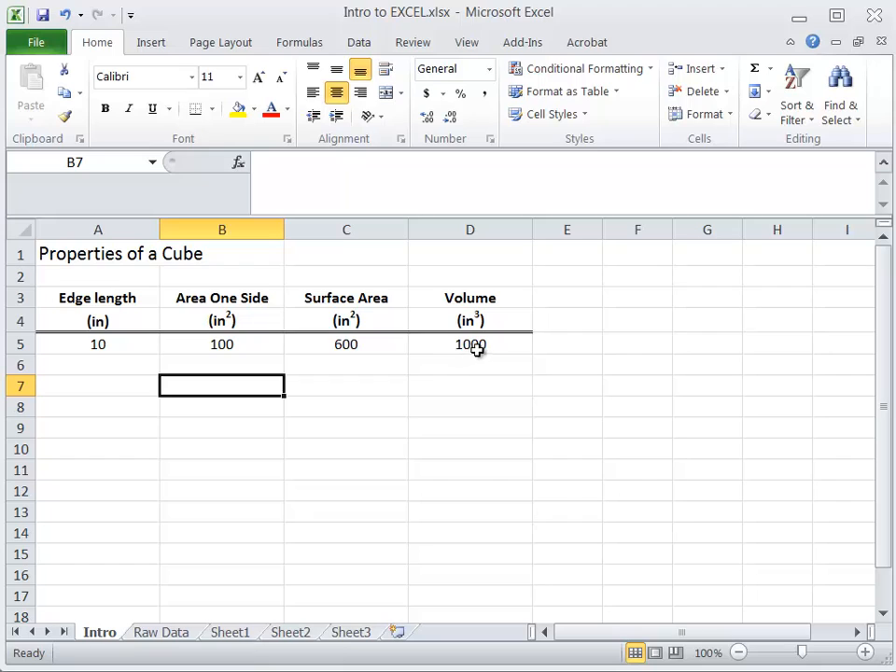
Step: Enter the formula =A5+5 in cell A6 and fill it down the edge length column through A14
click(115, 365)
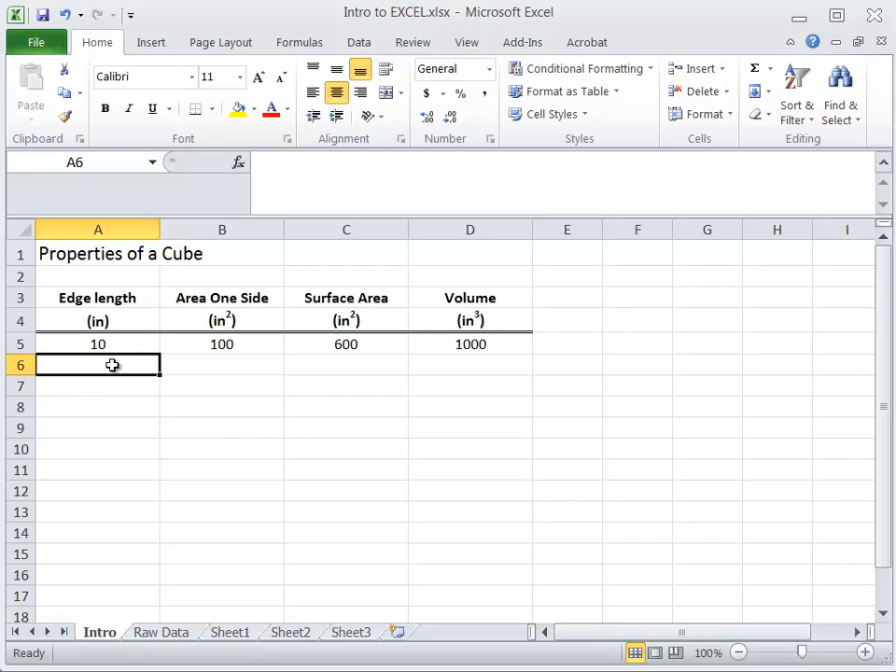
text(=)
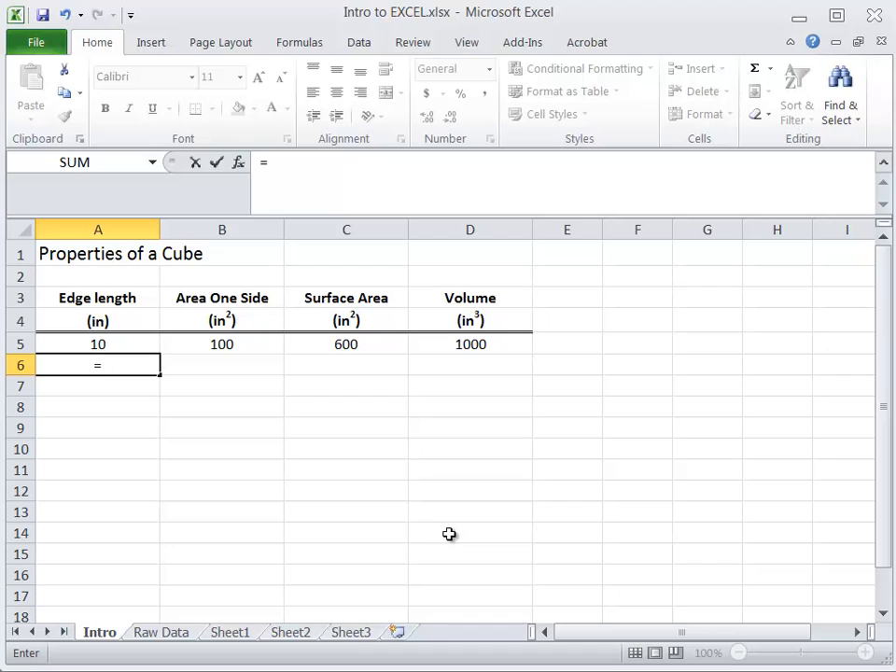
key(Up)
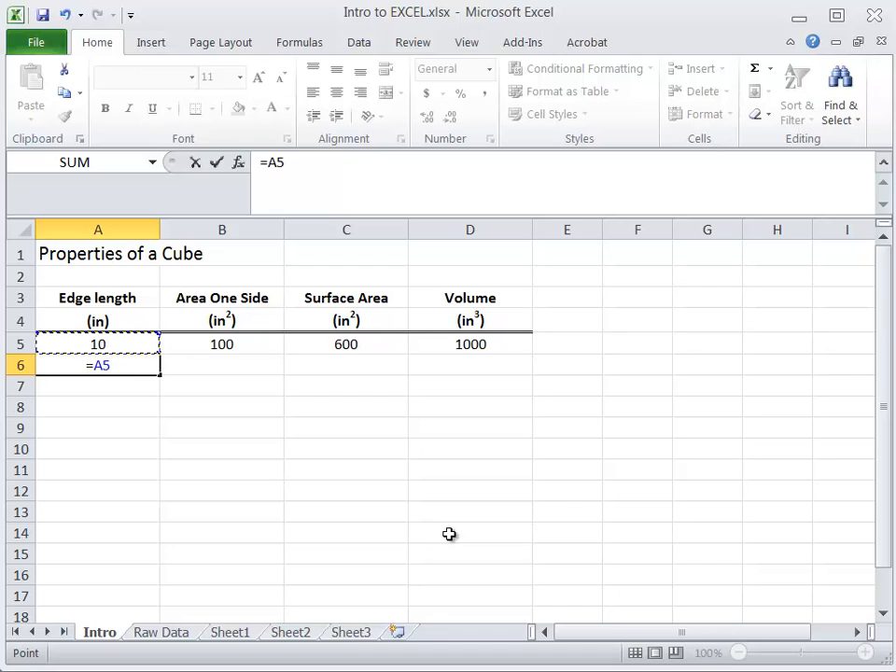
text(+5)
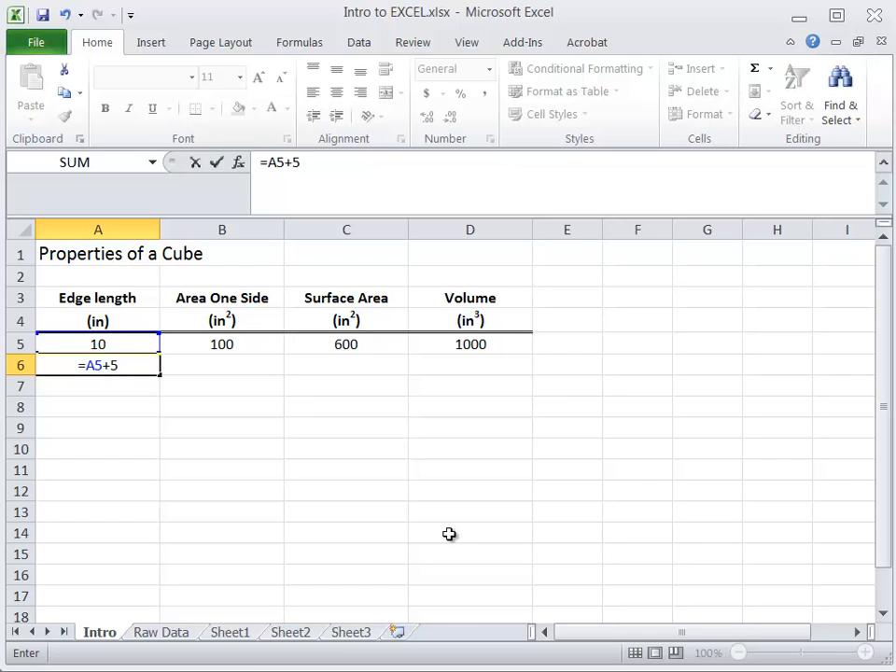
key(Return)
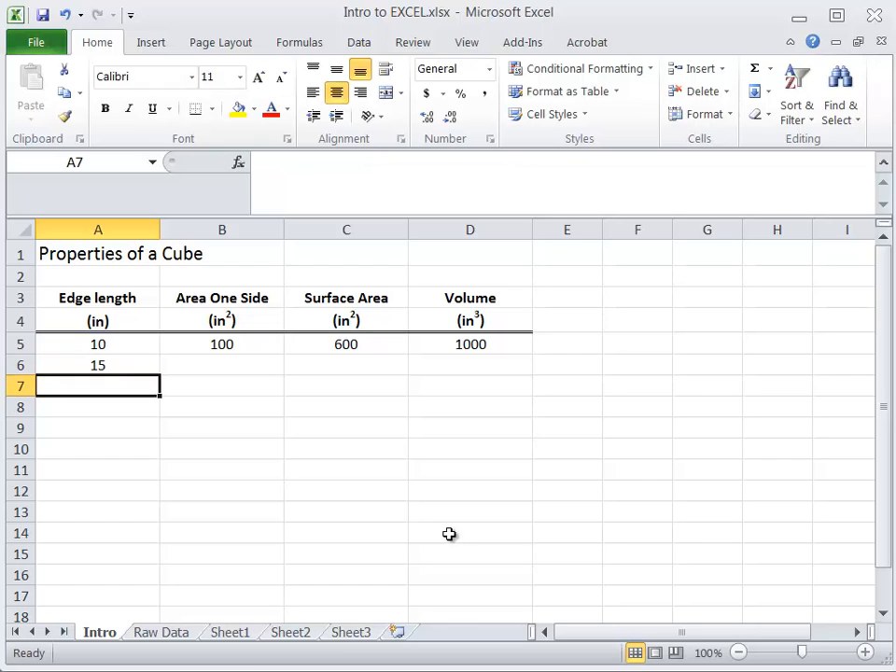
click(149, 366)
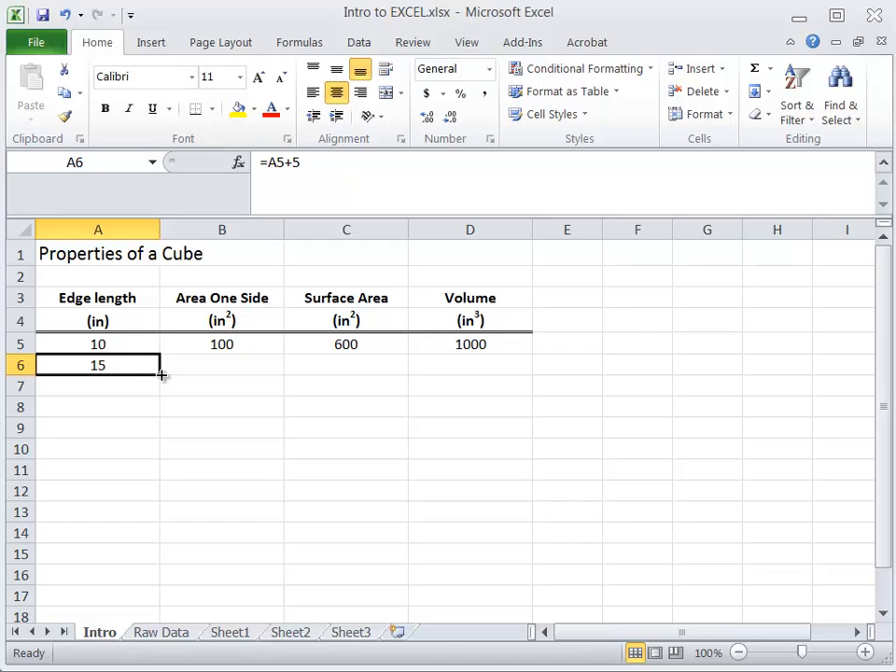
drag(161, 375, 141, 536)
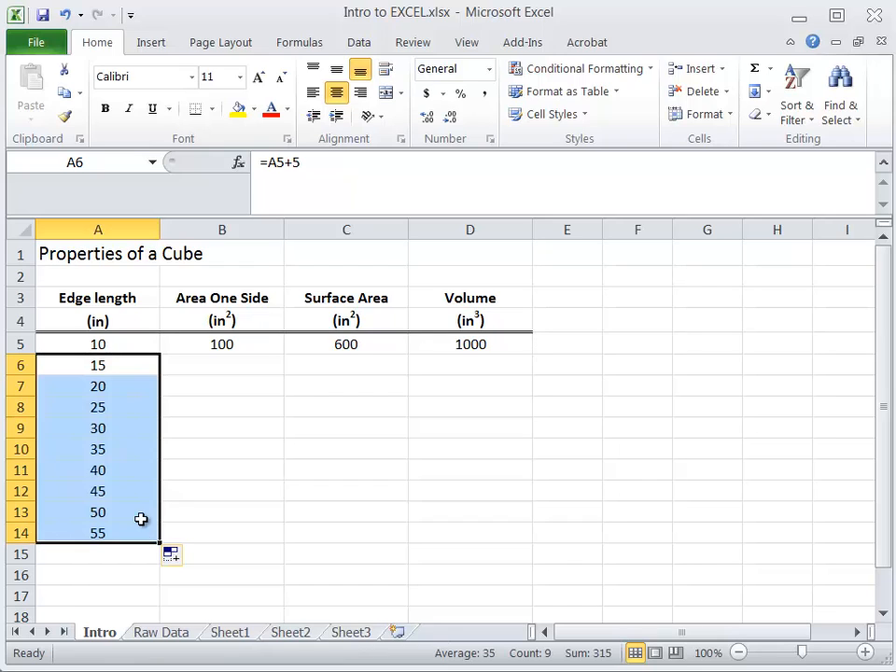
Step: Check the edge length formulas one by one from A6 down column A to see which cell each refers to
click(123, 370)
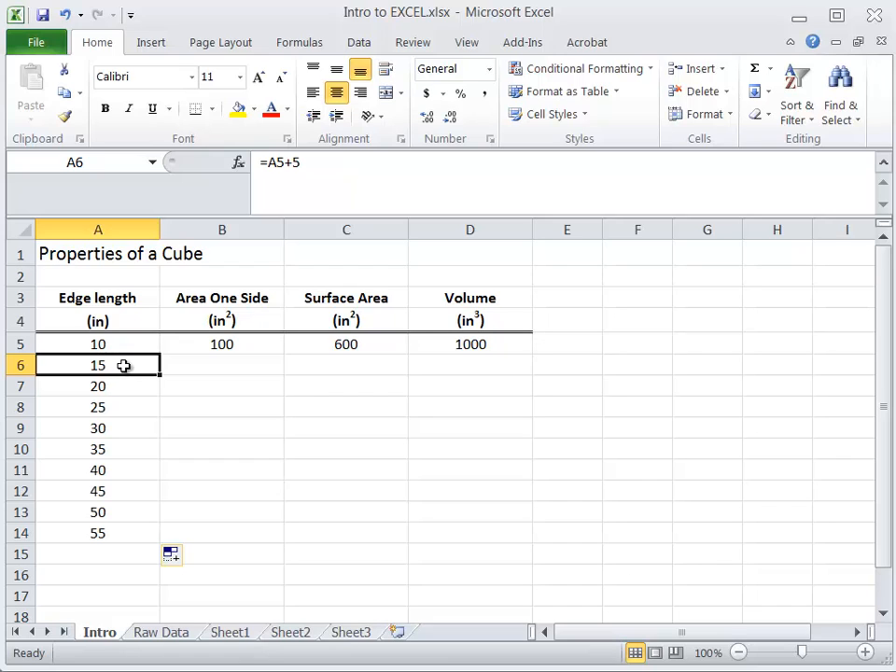
click(364, 174)
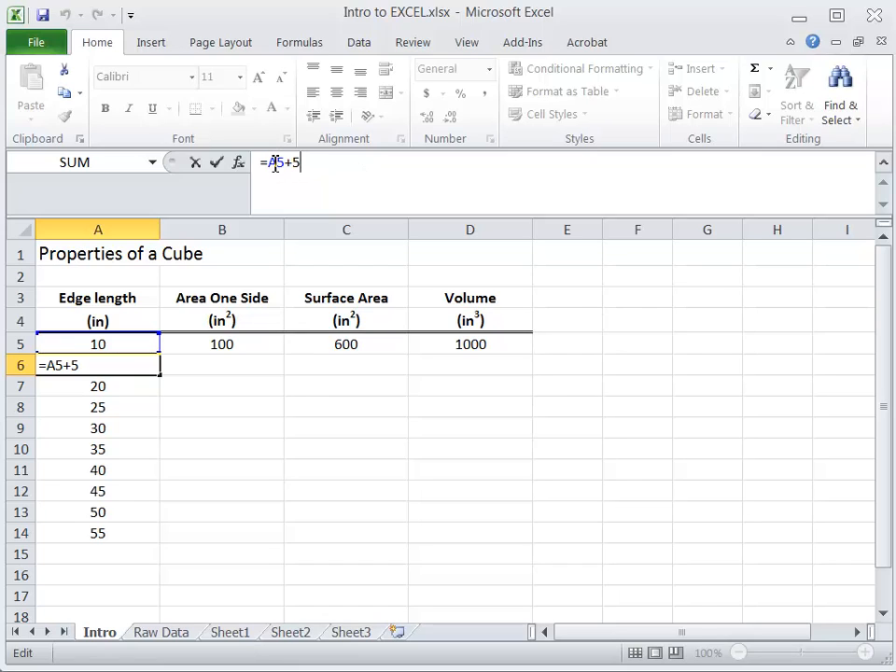
key(Return)
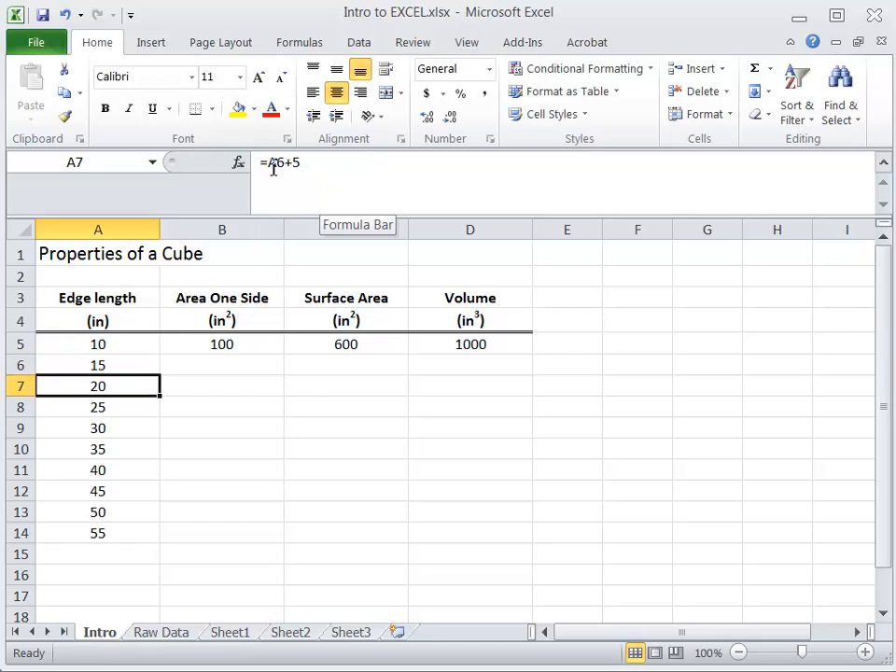
click(326, 173)
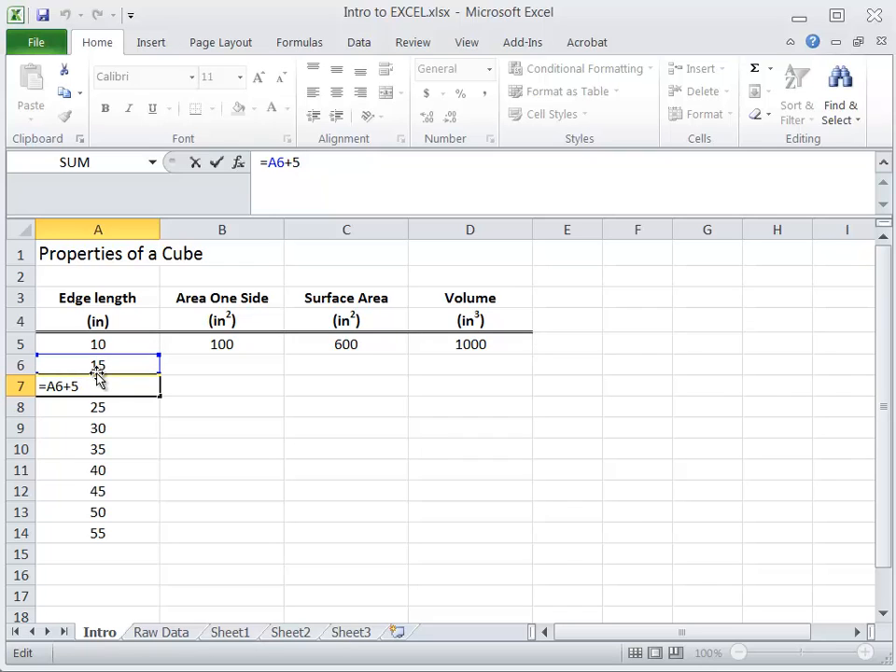
key(Return)
click(349, 183)
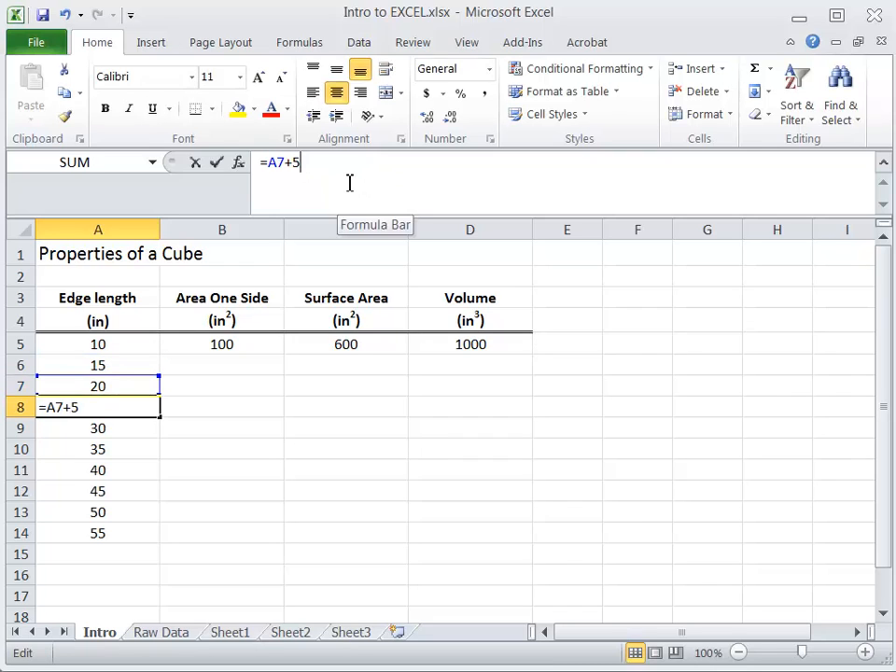
key(Return)
click(349, 183)
key(Return)
click(349, 183)
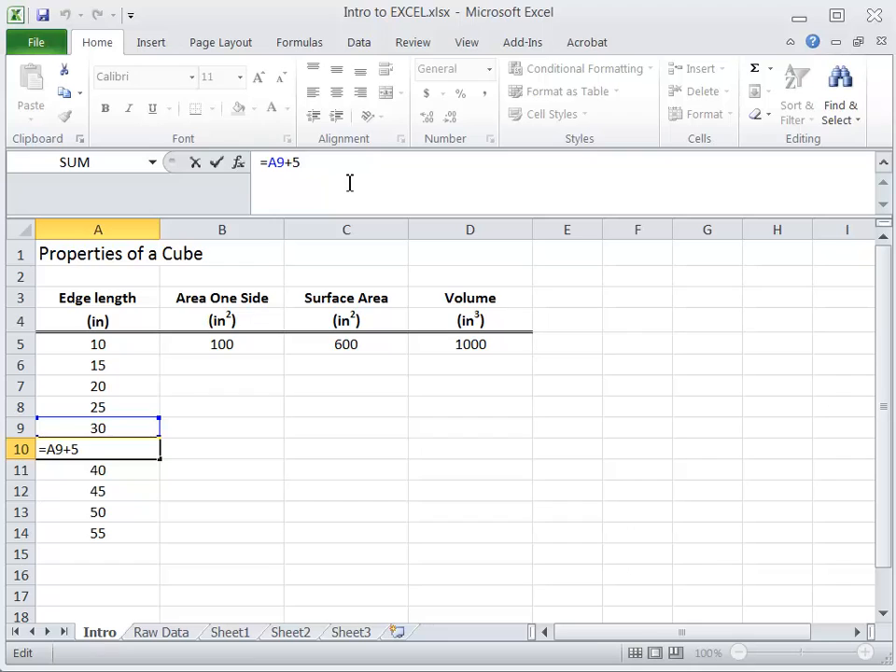
key(Return)
click(349, 183)
key(Return)
click(349, 183)
key(Return)
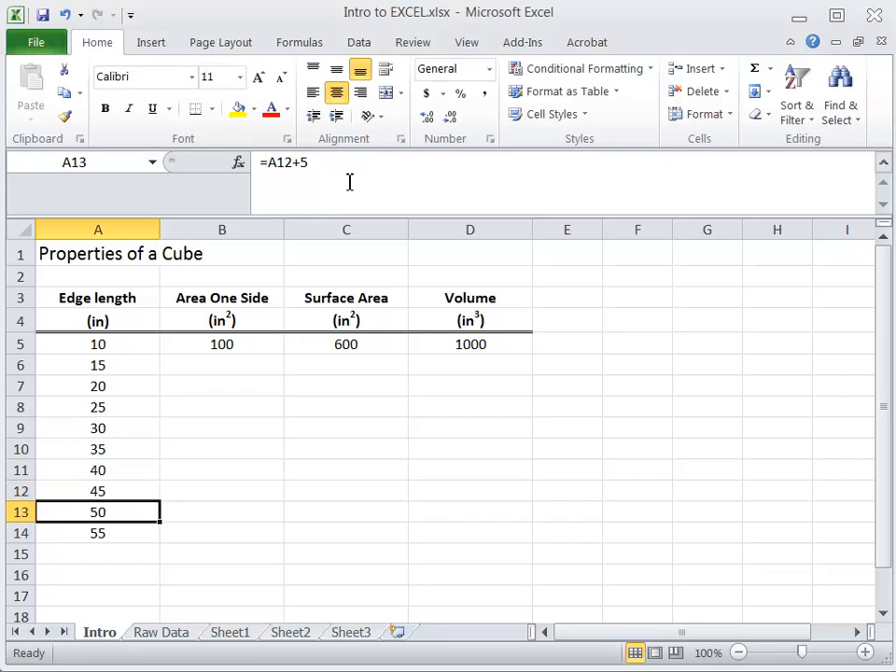
click(170, 549)
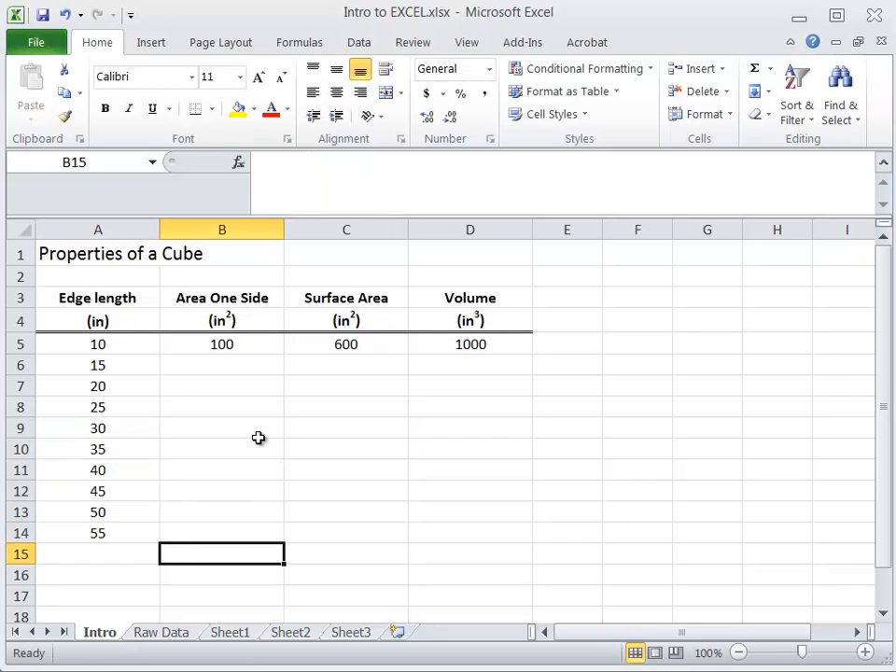
Step: Fill the one-side area formula from B5 down through B14 and check the copied formulas in B6 to B9
click(254, 348)
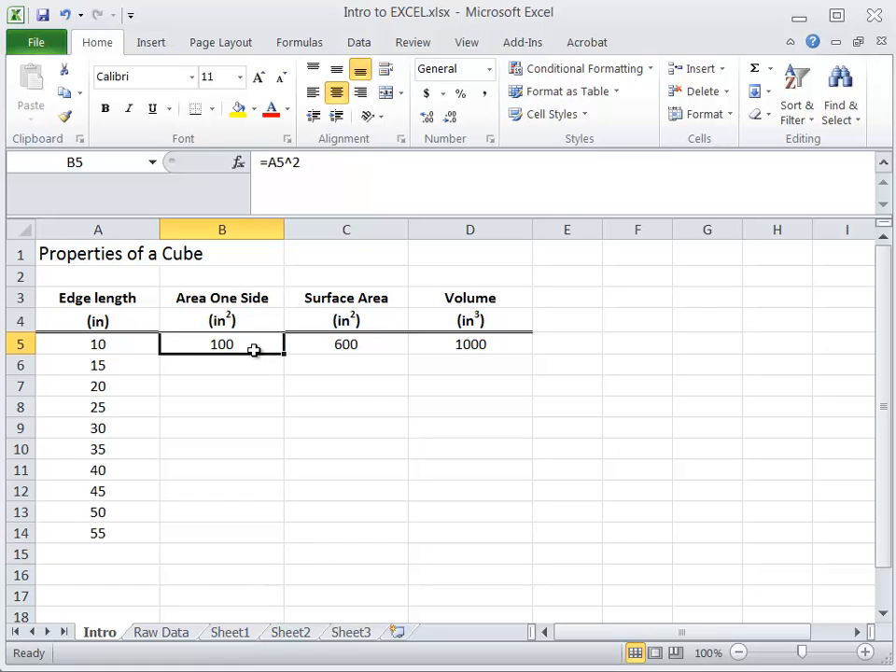
click(335, 180)
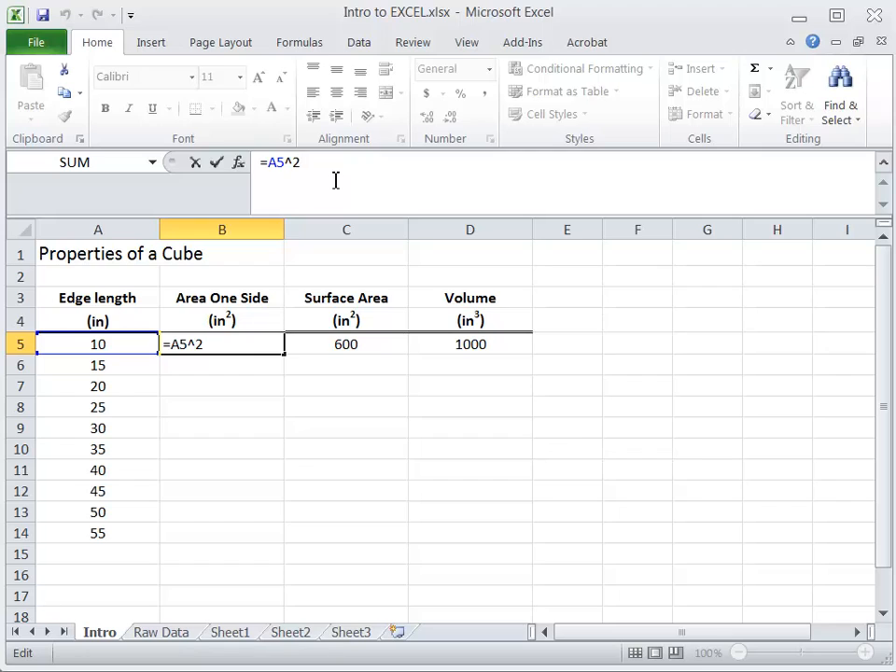
key(Return)
click(243, 346)
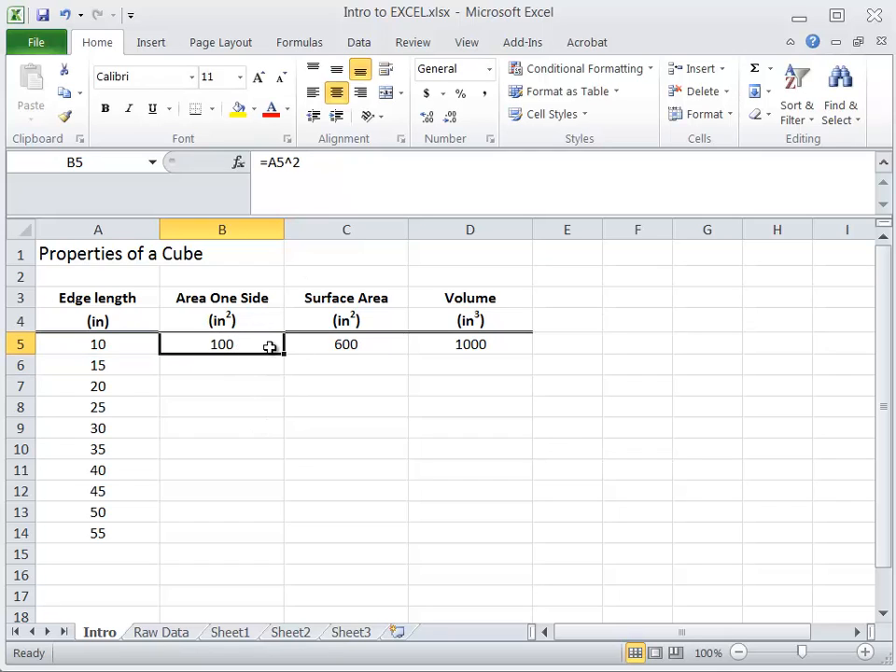
drag(285, 352, 265, 535)
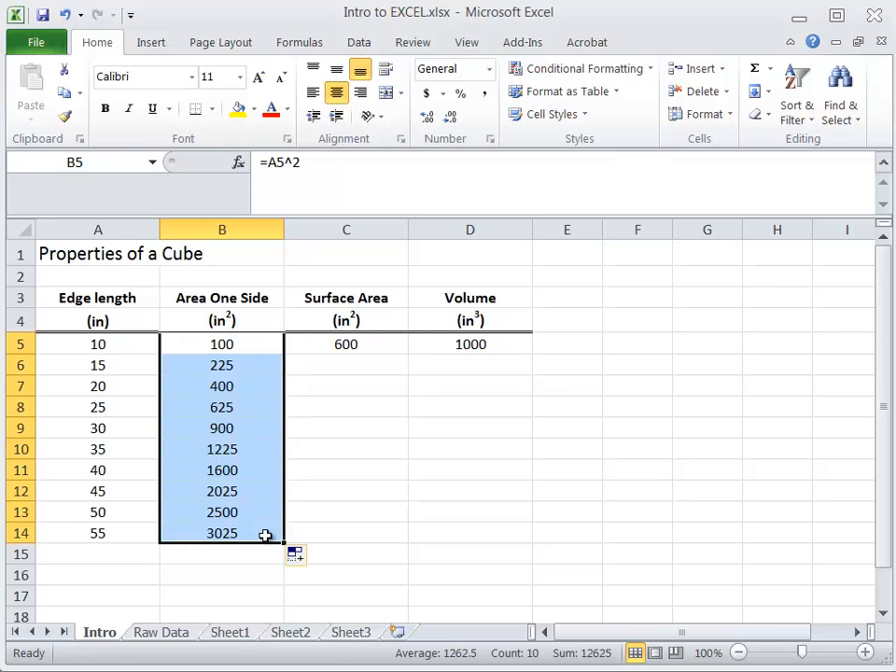
click(245, 366)
click(240, 386)
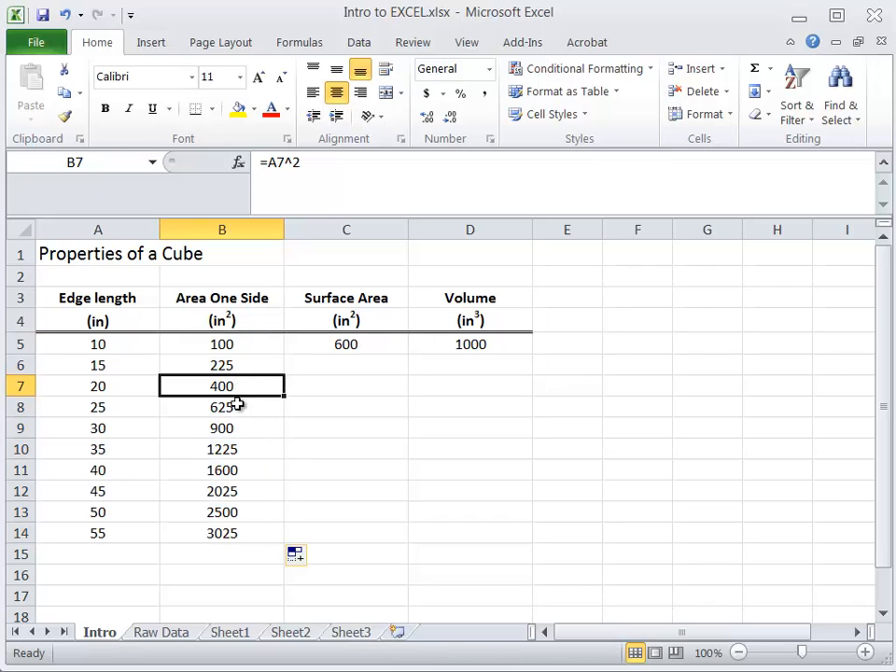
click(238, 408)
click(239, 432)
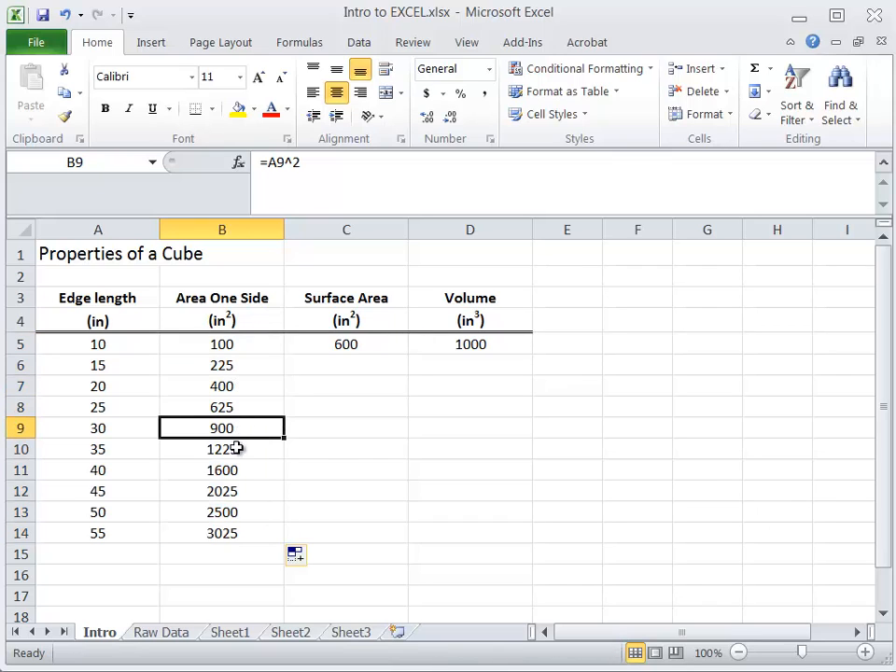
click(368, 464)
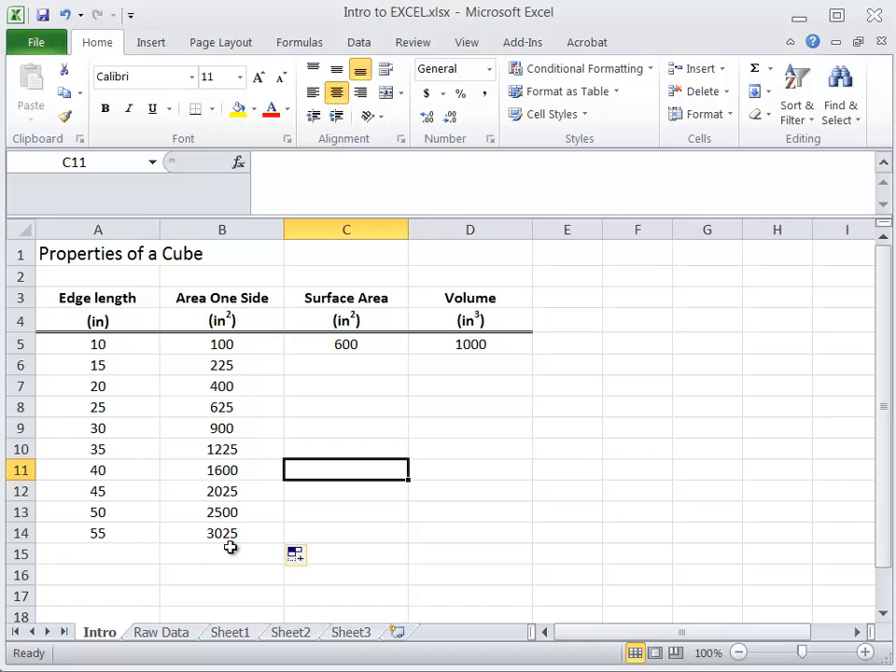
Step: Review the surface area formula in C5 and fill it down the column through C14
click(363, 348)
click(342, 165)
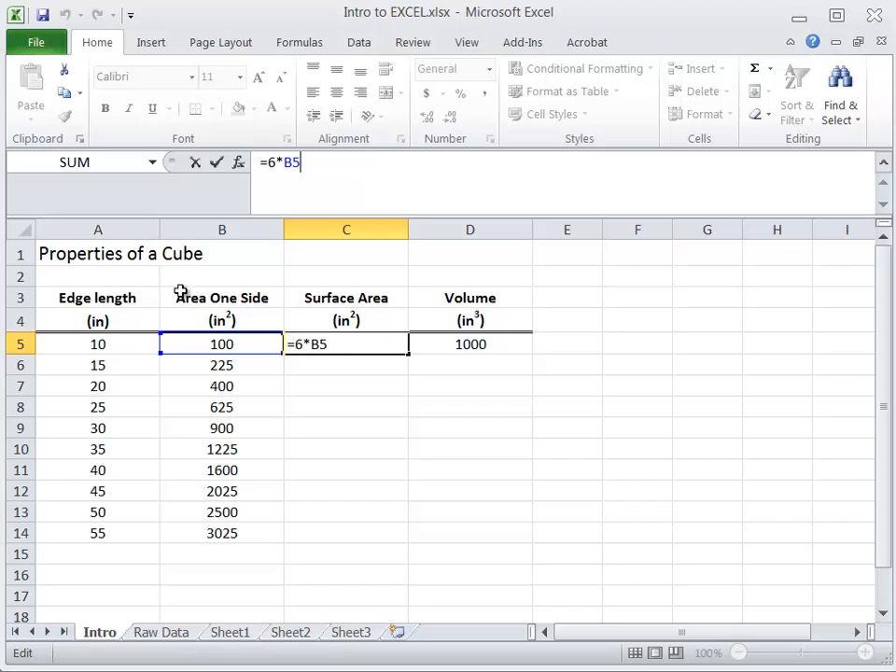
key(Return)
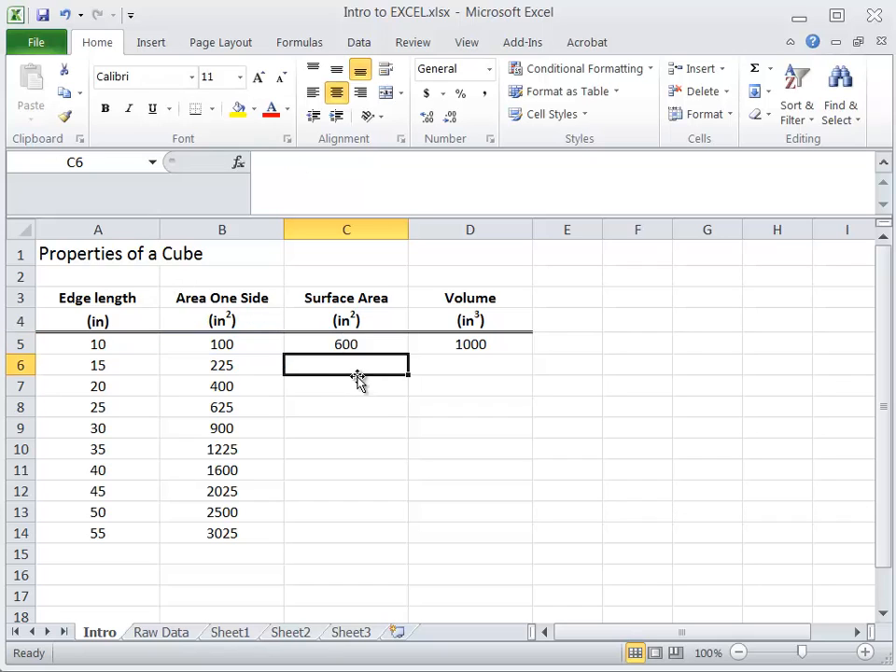
click(370, 345)
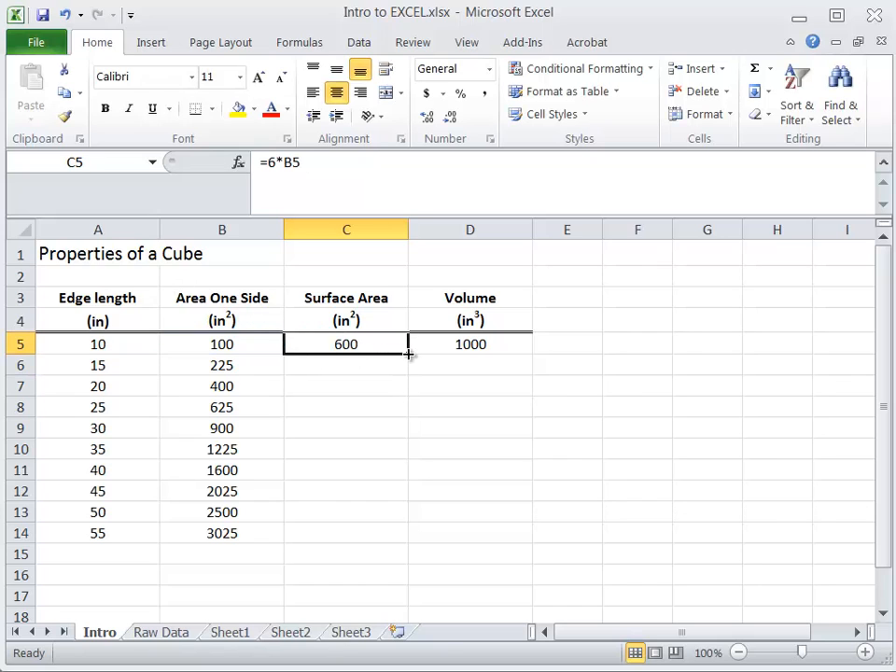
drag(408, 354, 383, 534)
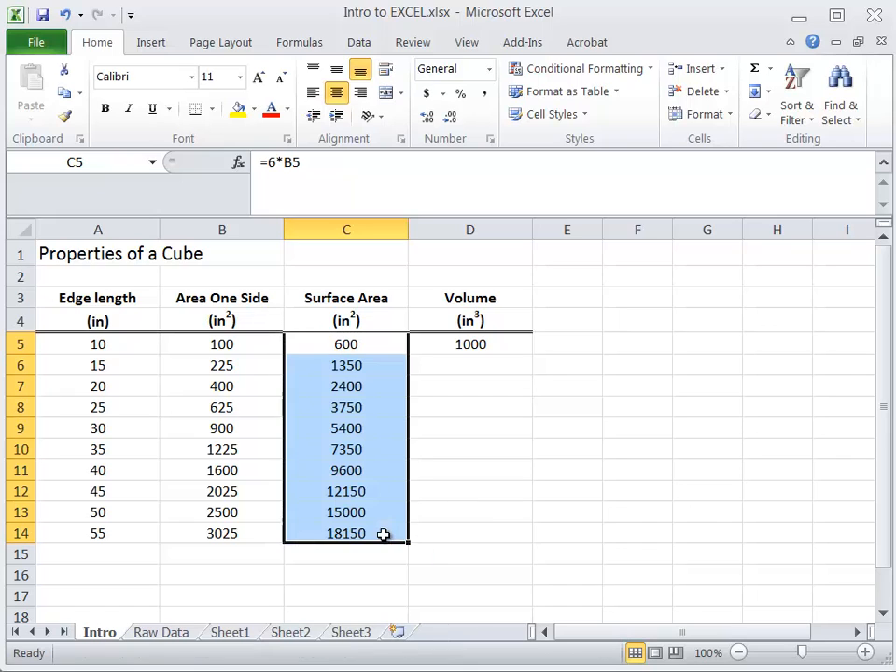
click(413, 429)
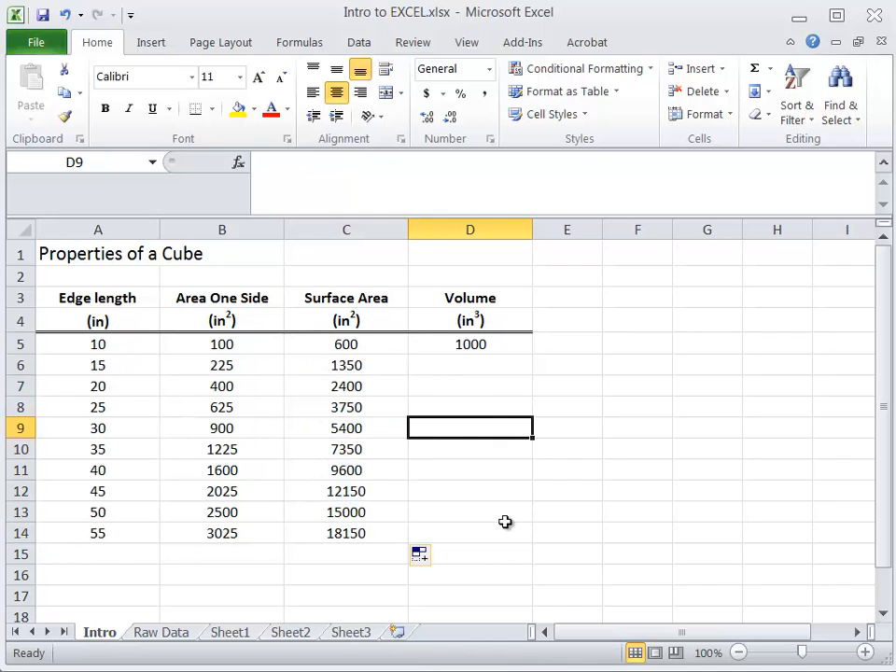
Step: Review the volume formula in D5 and fill it down the column through D14
click(505, 344)
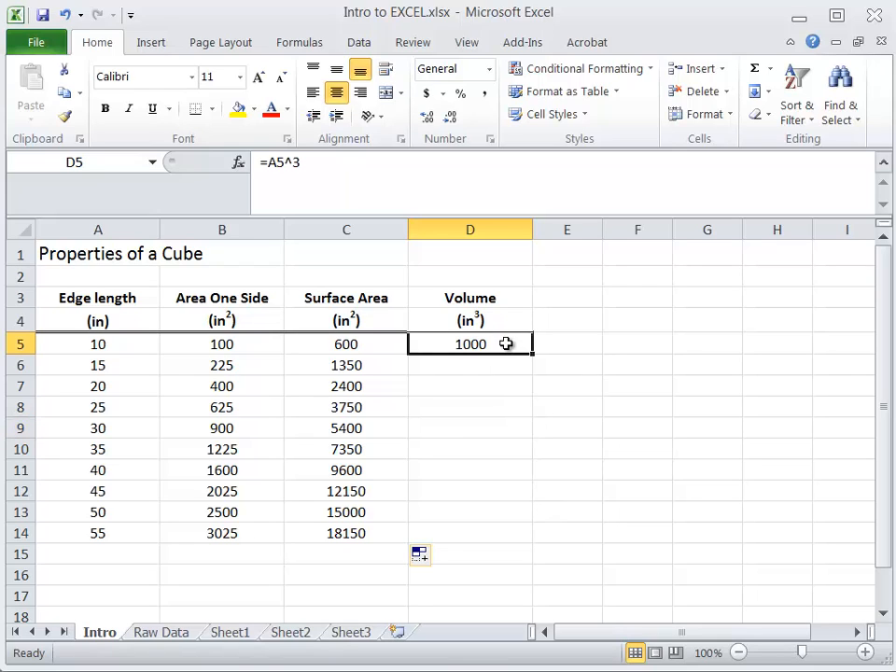
click(394, 184)
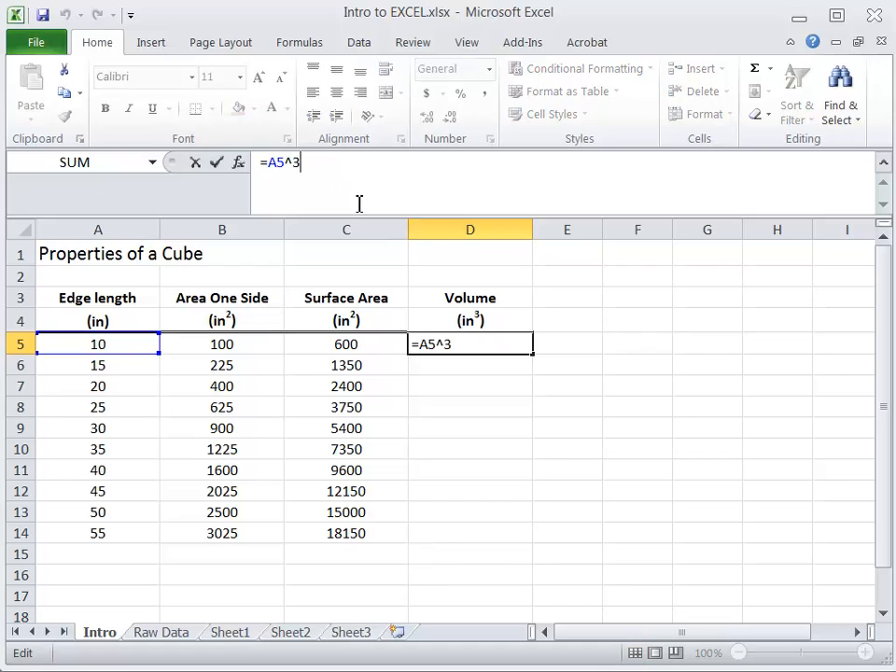
key(Return)
click(500, 349)
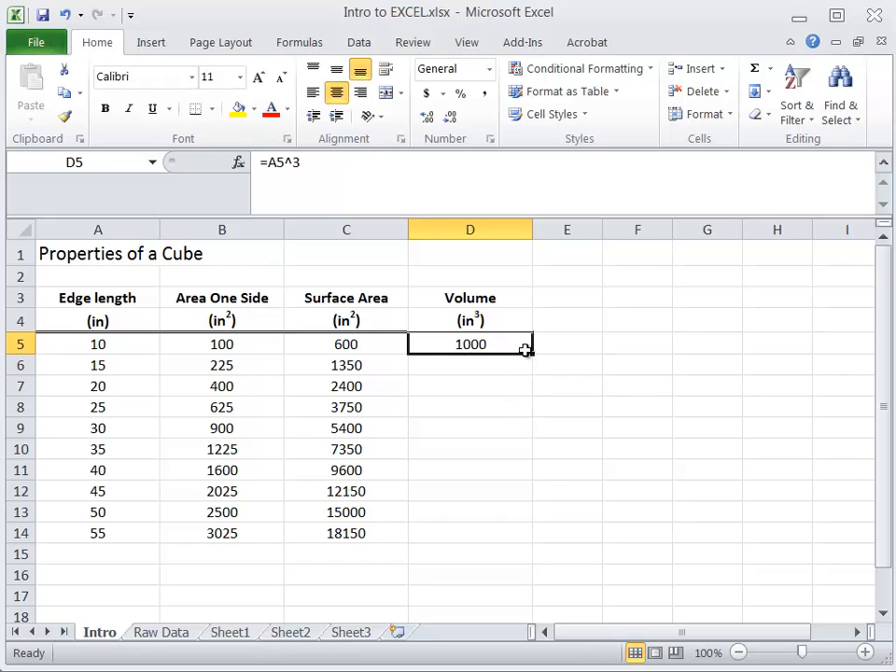
drag(530, 353, 528, 536)
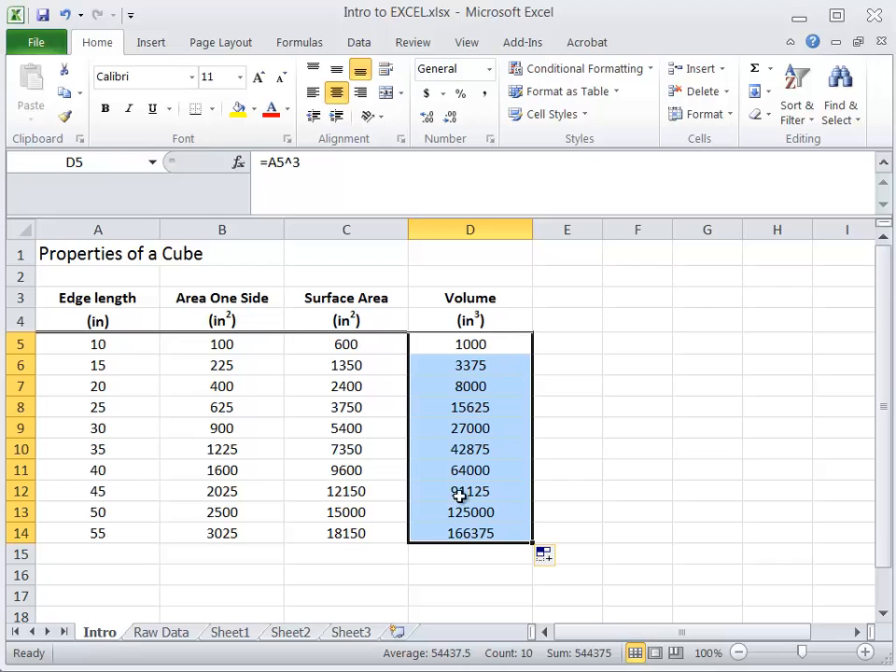
click(659, 472)
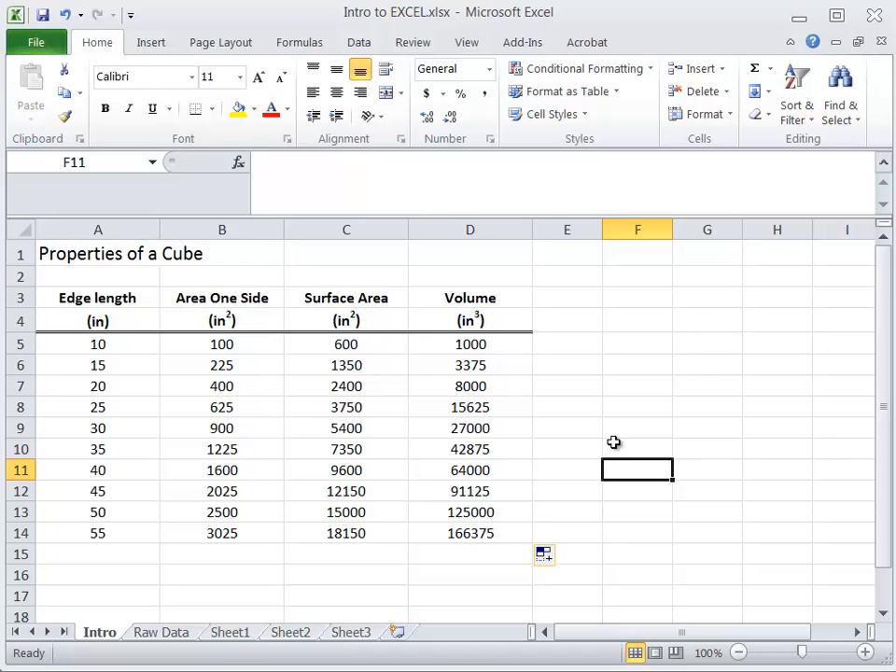
Step: Open Insert Function for cell D16, move the dialog over the sheet and look through the function categories
click(447, 572)
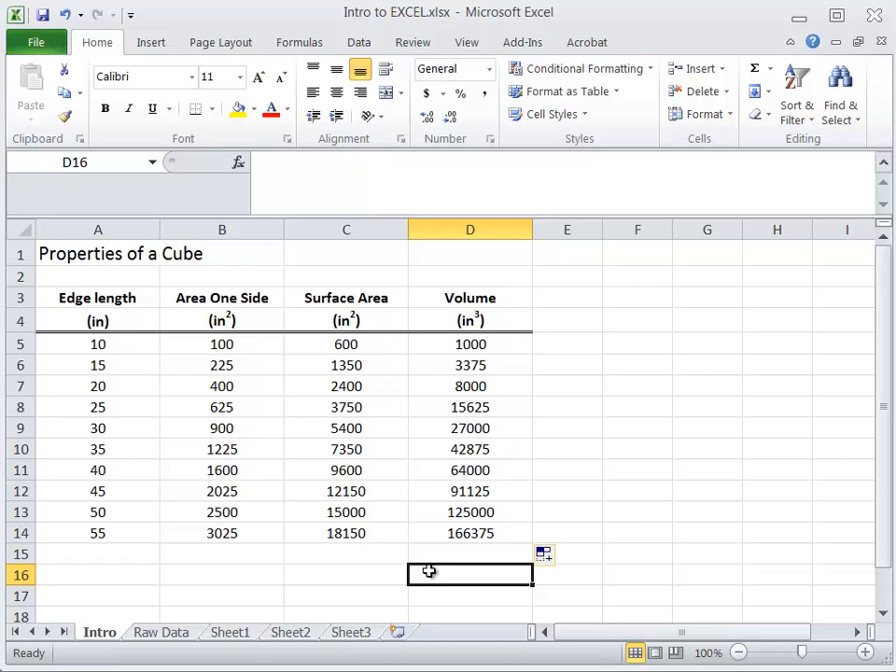
click(239, 165)
drag(866, 386, 423, 148)
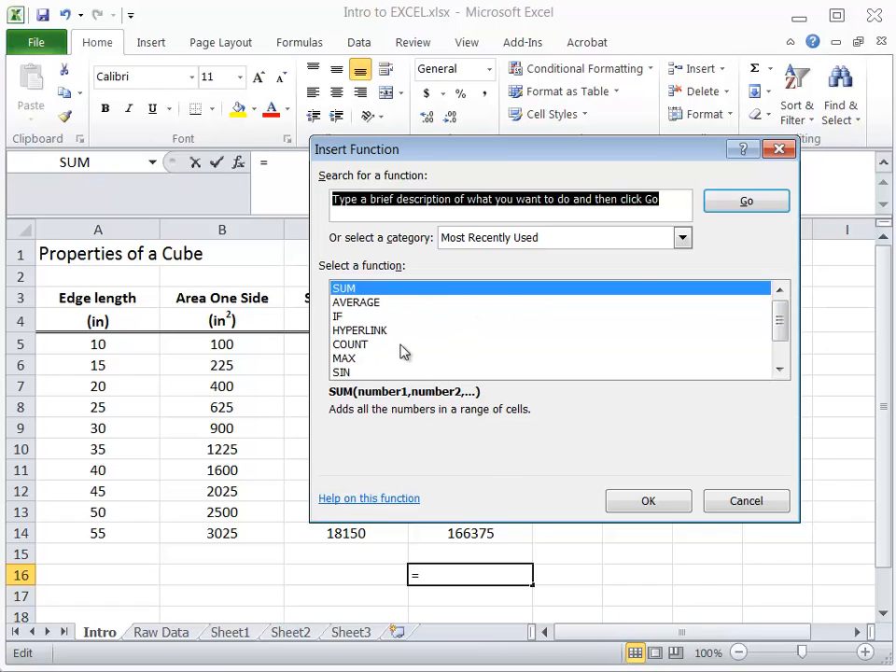
click(682, 239)
click(682, 241)
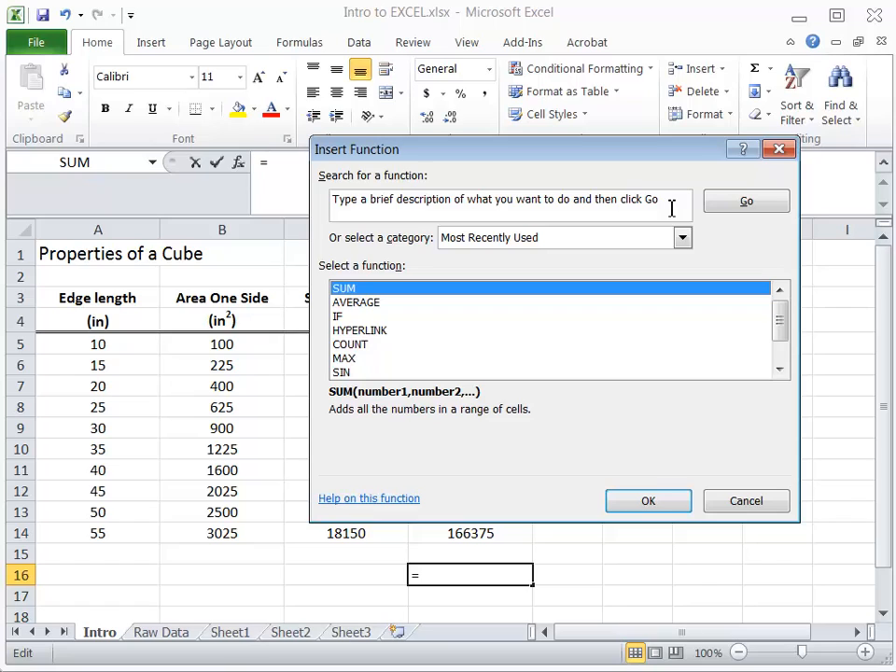
Step: Search the functions for "I want to calculate the sum of mulitple cells" and close the search without inserting a function
click(558, 199)
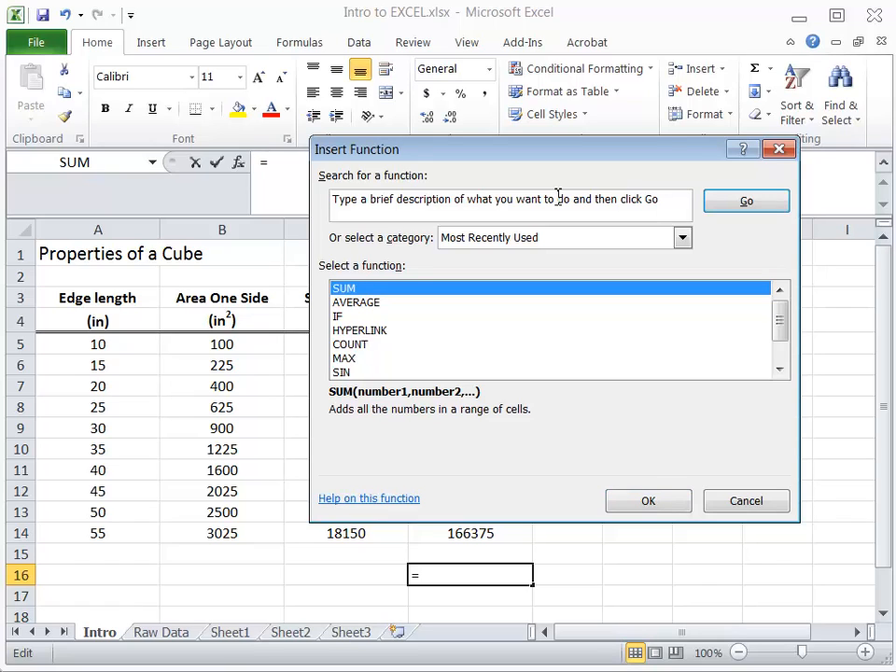
click(663, 206)
key(Delete)
text(I want t)
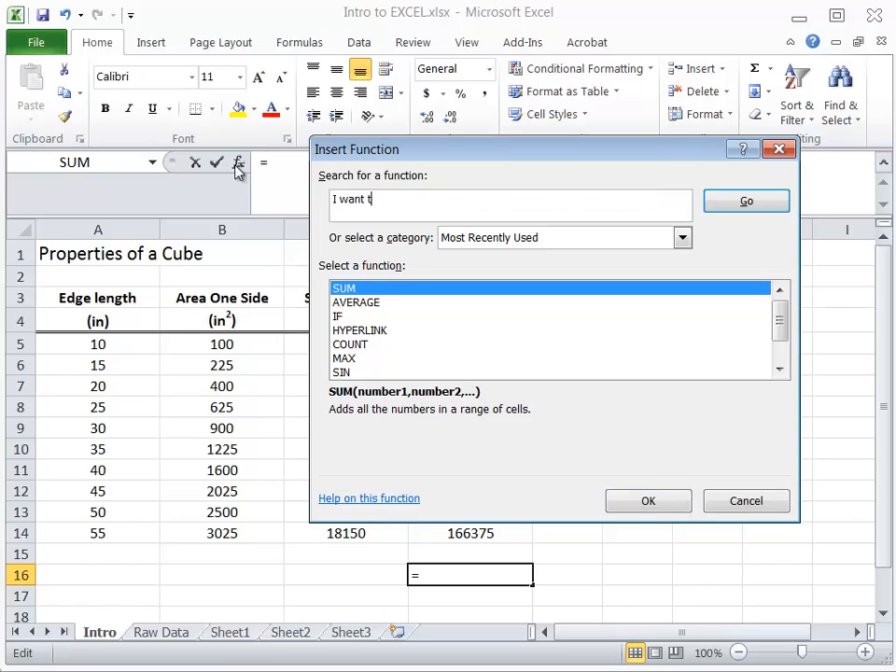
text(o calculate the sum of mulit)
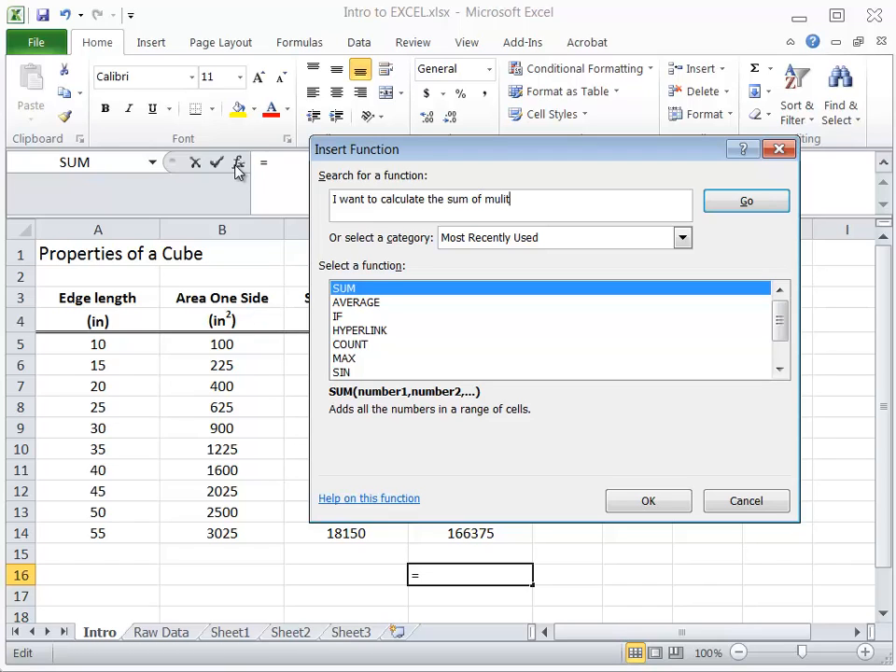
text(cells)
key(Return)
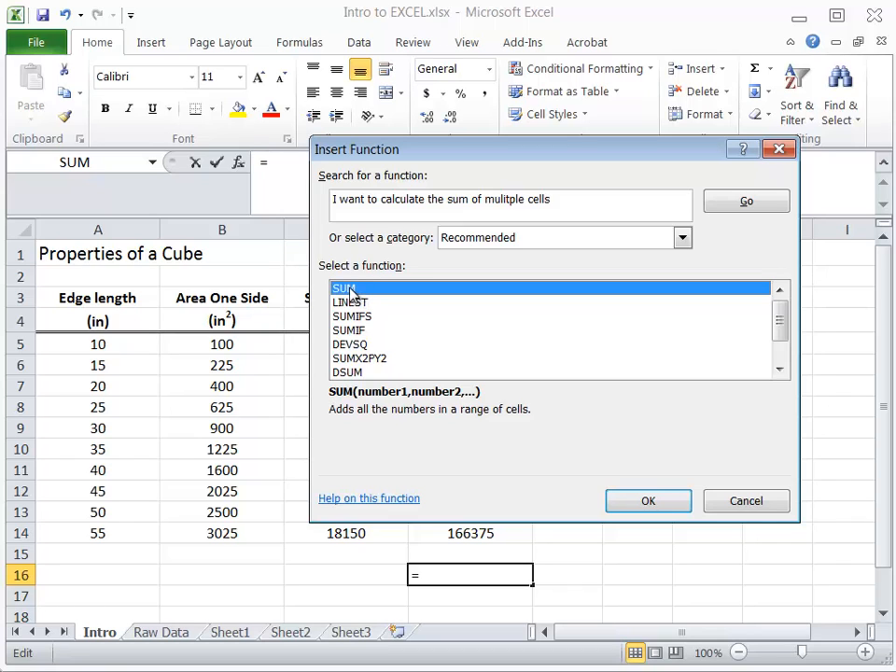
key(Escape)
click(566, 491)
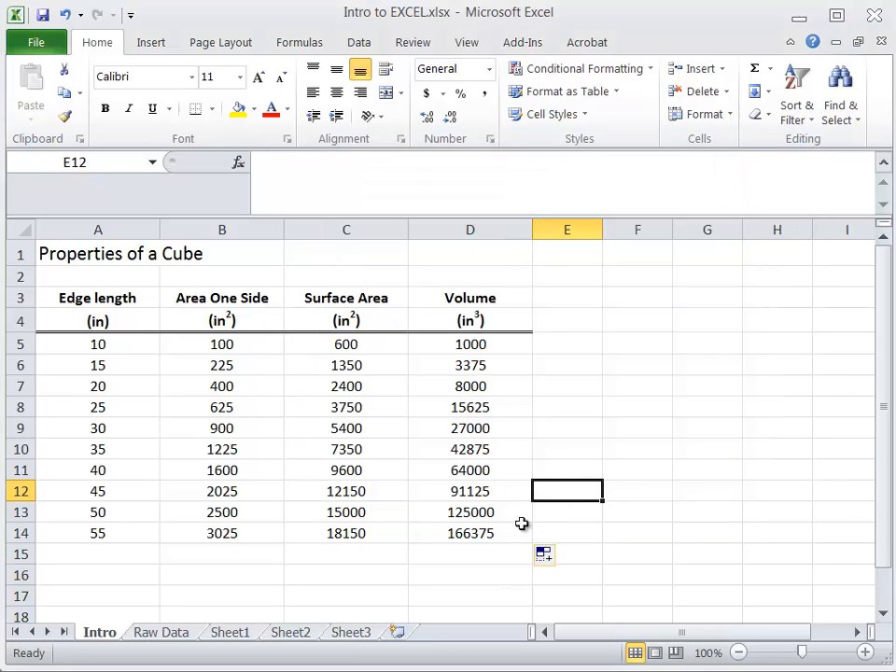
Step: Total the cube volumes in cell D16 with the formula =sum(D5:D14)
click(491, 579)
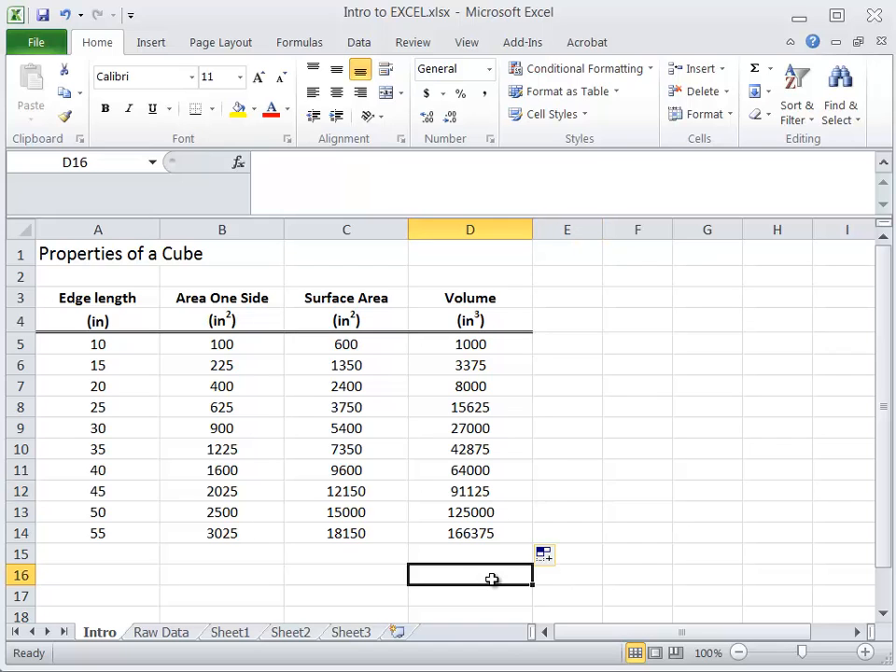
text(=)
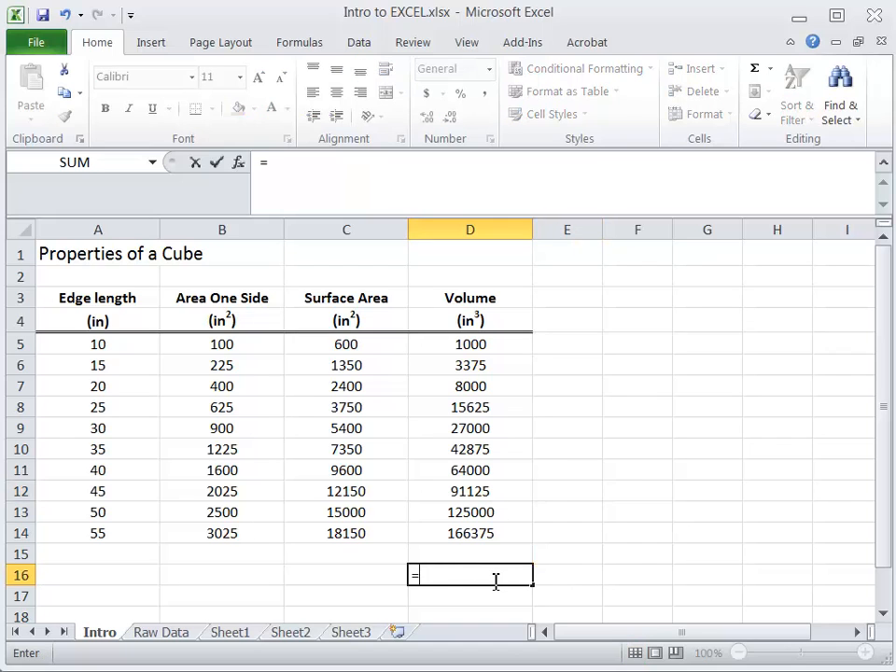
text(sum)
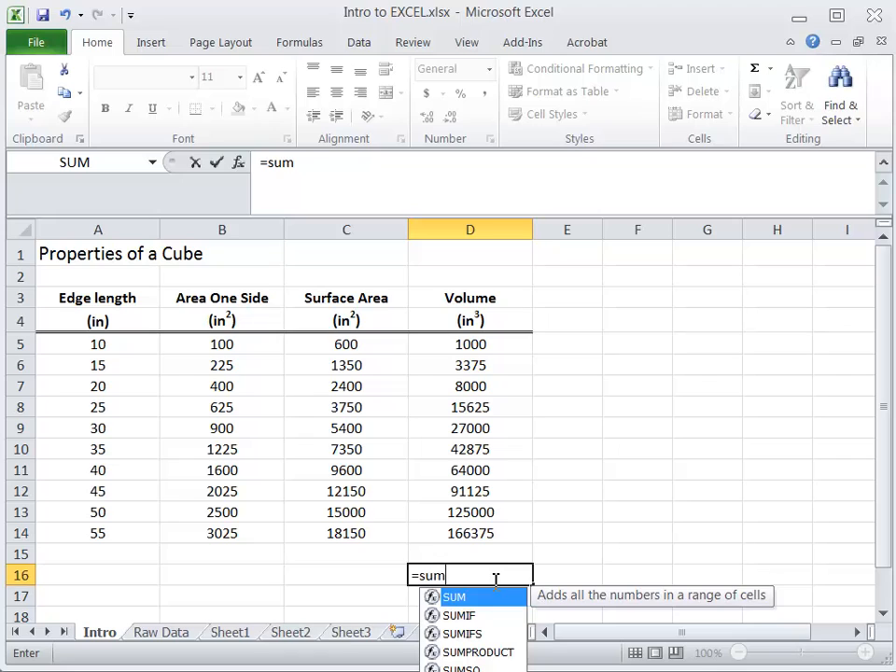
text(()
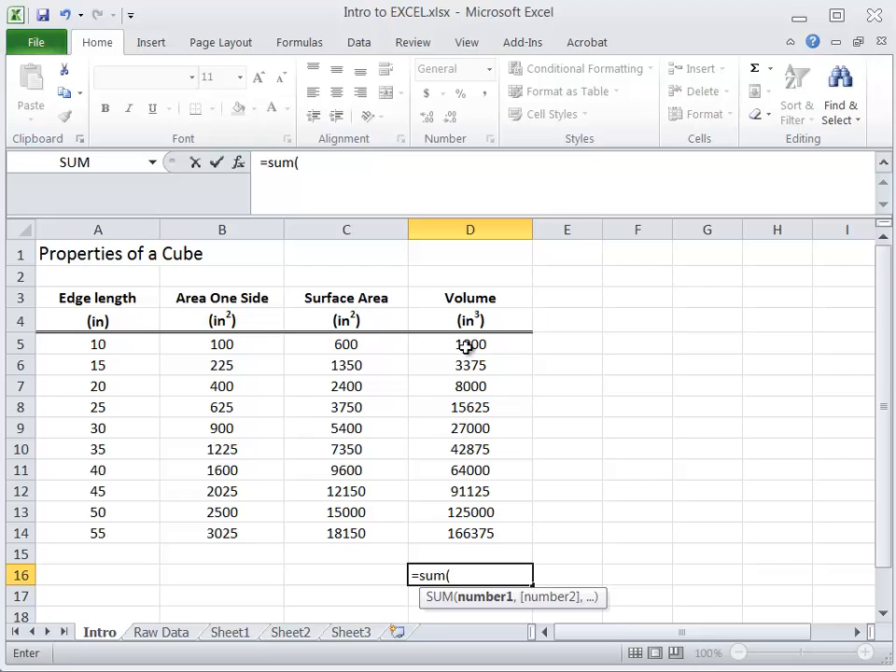
drag(467, 344, 469, 529)
text())
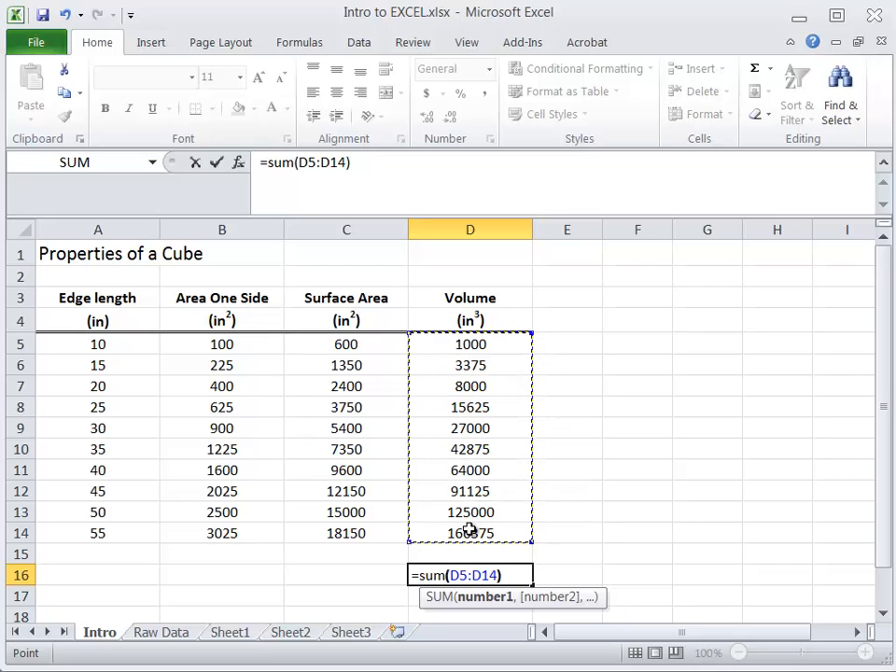
key(Return)
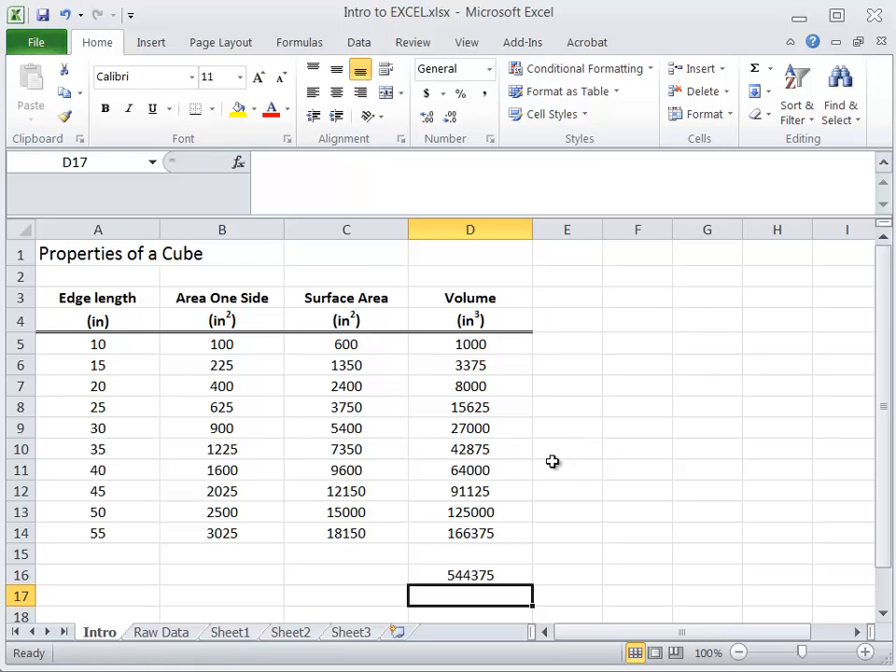
Step: On the Raw Data sheet, clear the area in B1 and enter the formula =pi()*0.5^2/4 instead
click(164, 636)
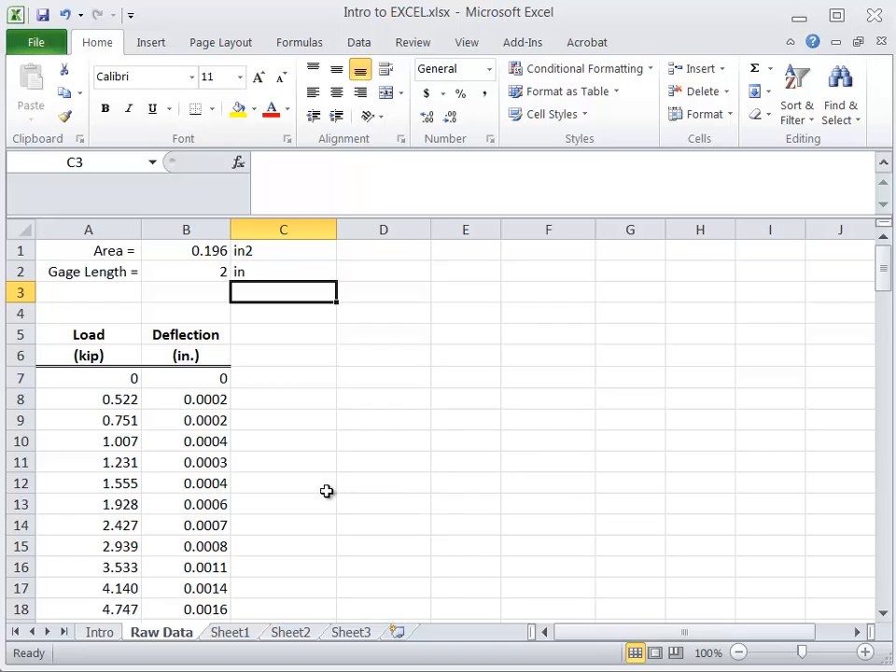
click(213, 253)
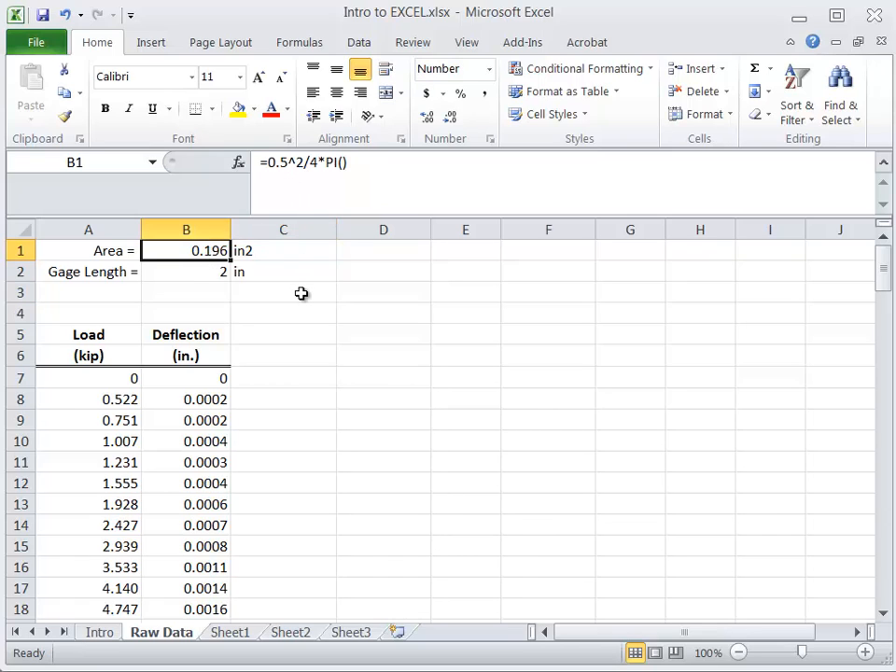
key(Delete)
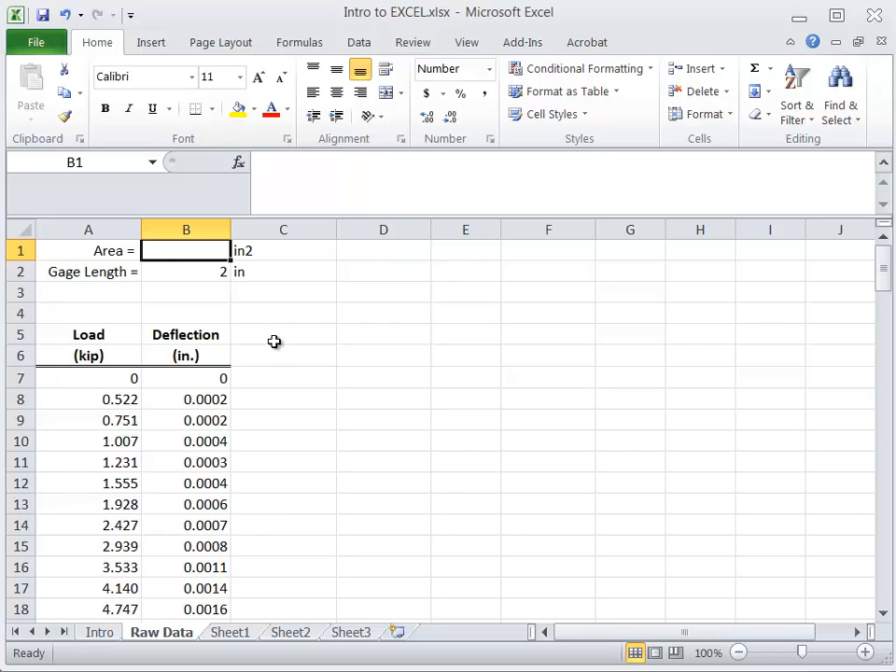
text(=)
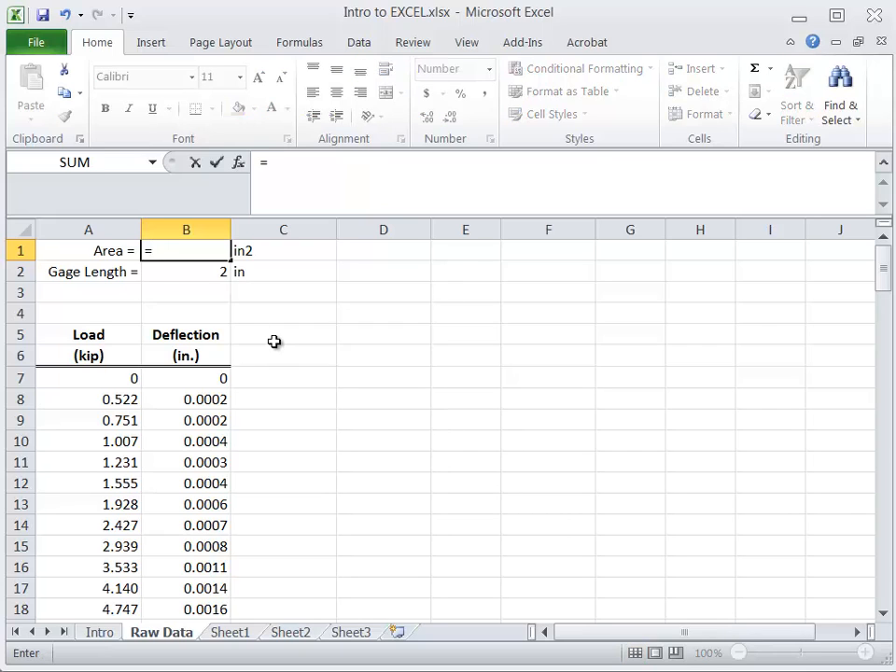
text(pi)
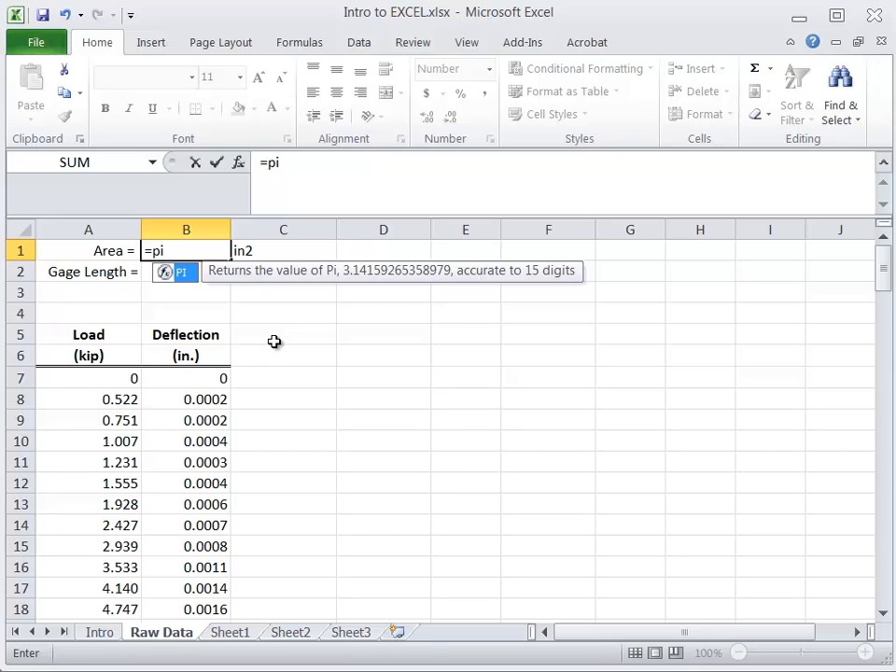
text(())
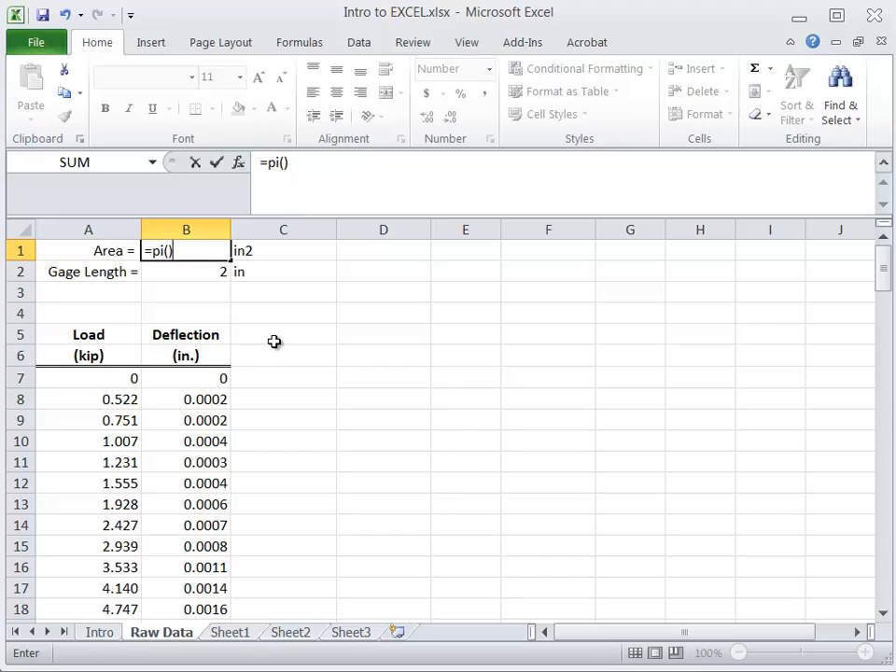
text(*0.5^2)
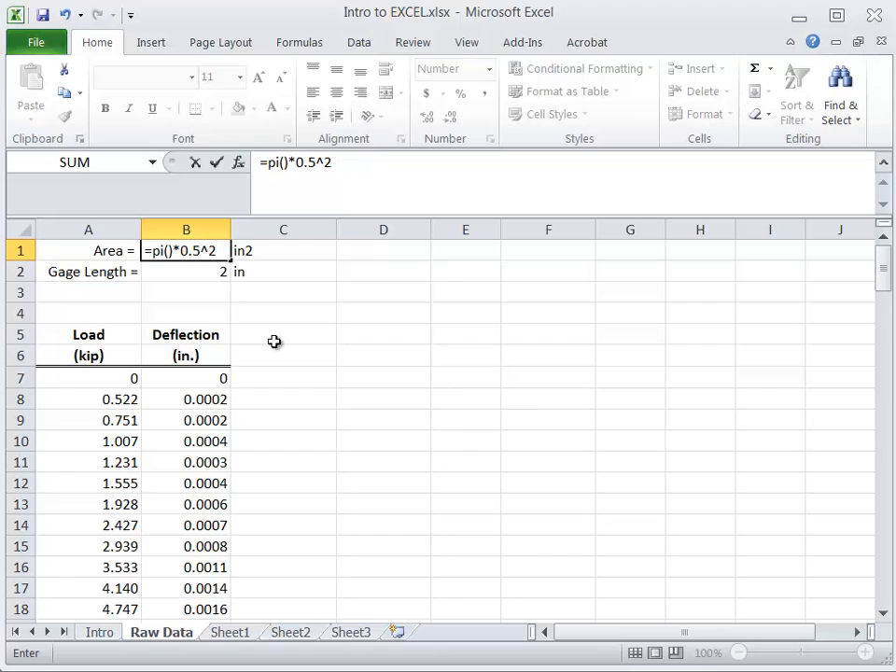
text(/4)
key(Return)
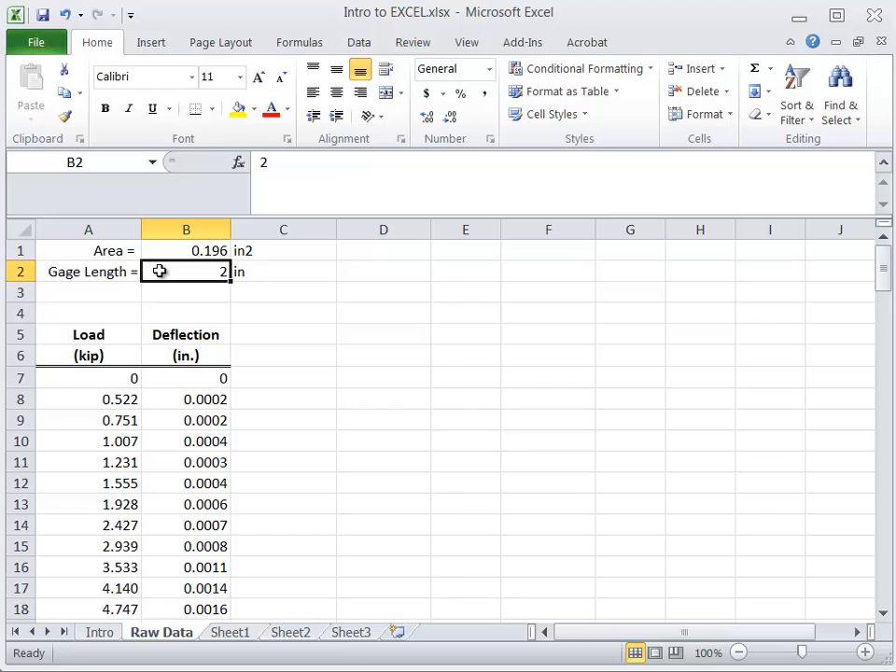
Step: Add the column headings Stress in C5 and Strain in D5, beside the Deflection heading
click(224, 309)
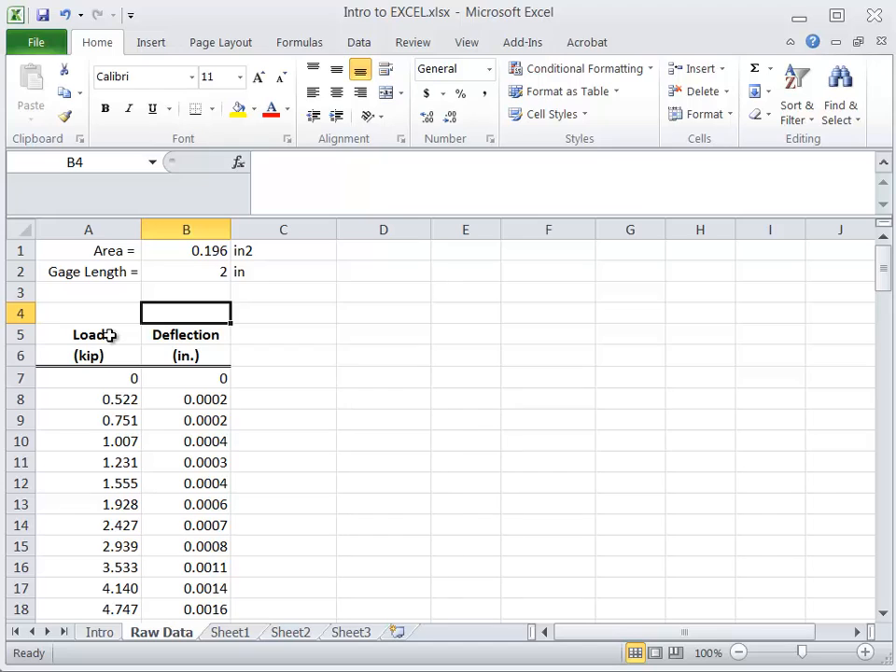
click(280, 337)
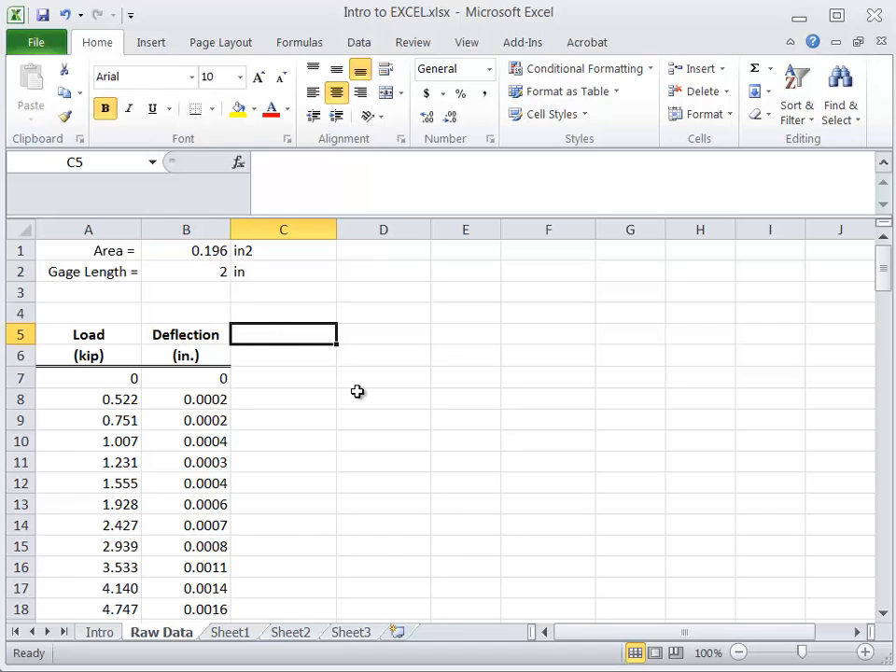
text(Stress)
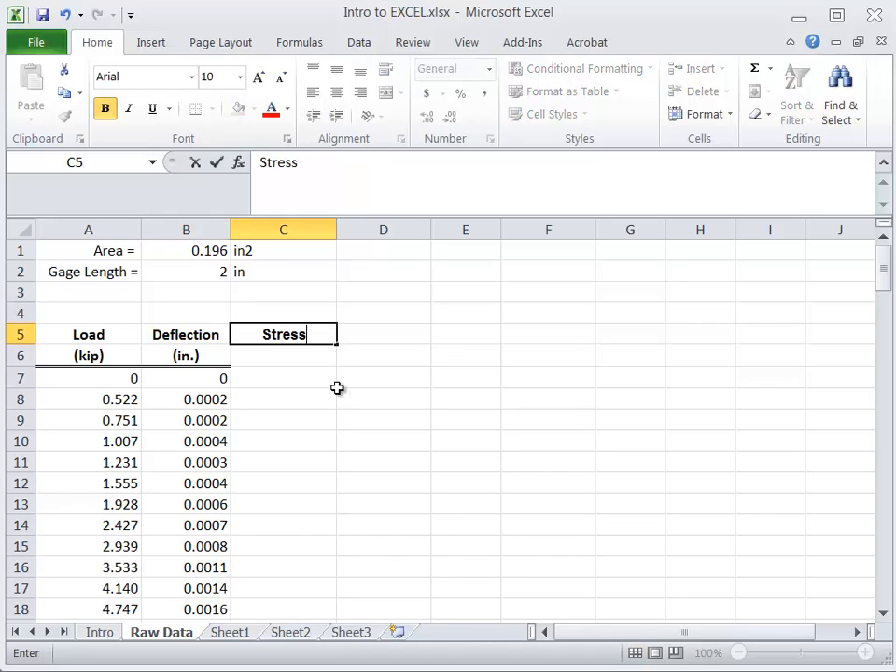
key(Tab)
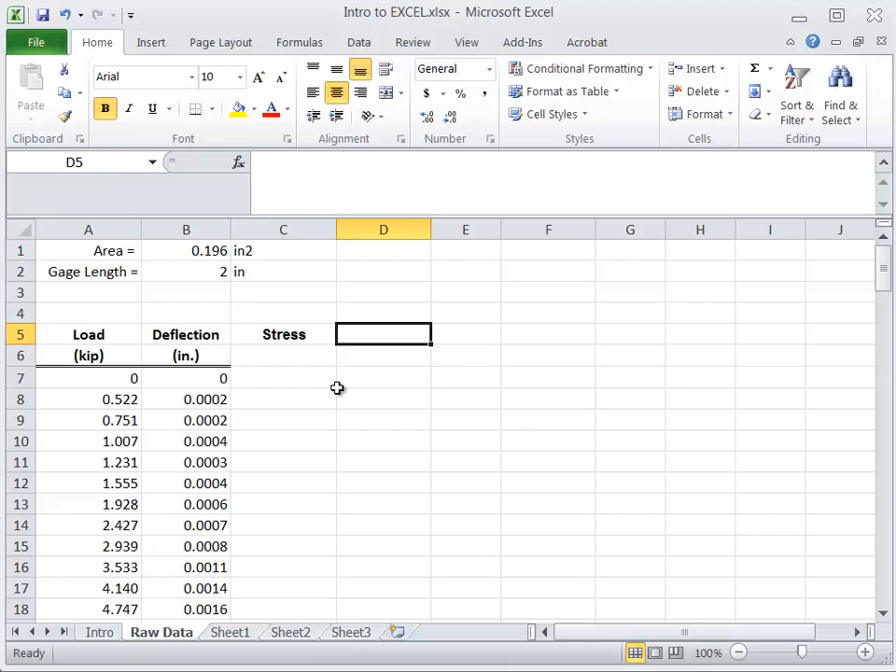
text(Strain)
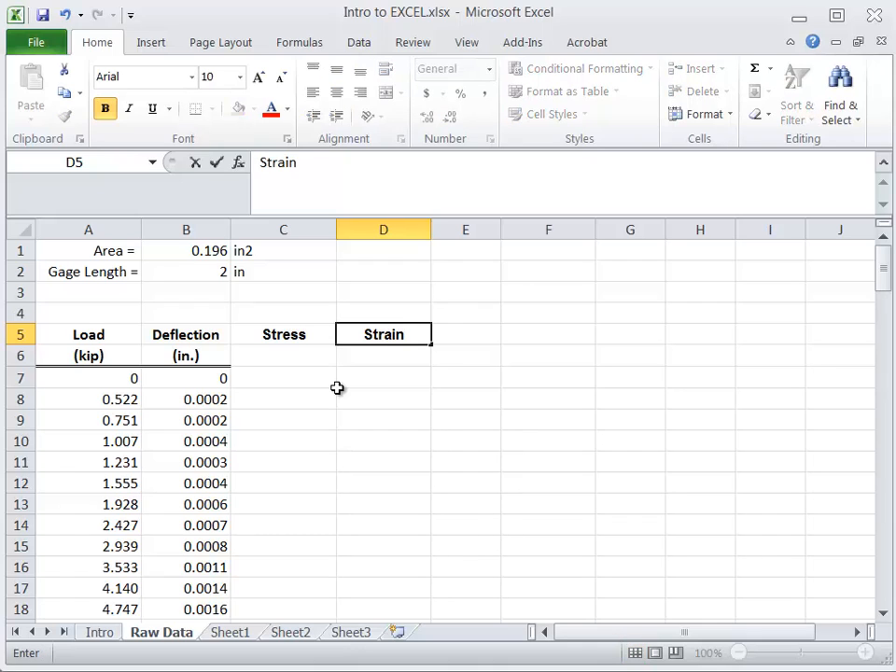
key(Return)
Step: Enter the units (ksi) in C6 under Stress and (in/in) in D6 under Strain
text(()
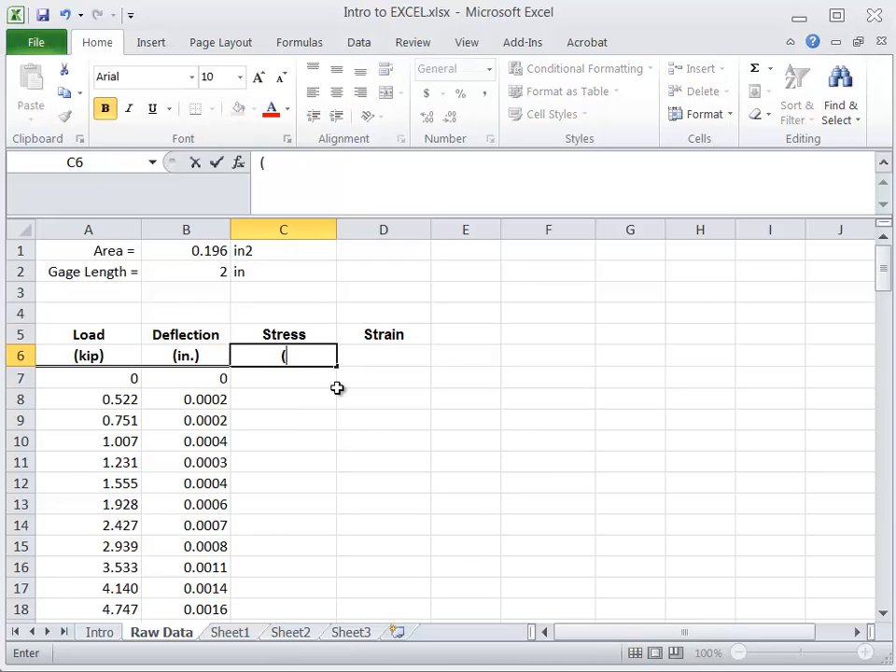
text(ksi))
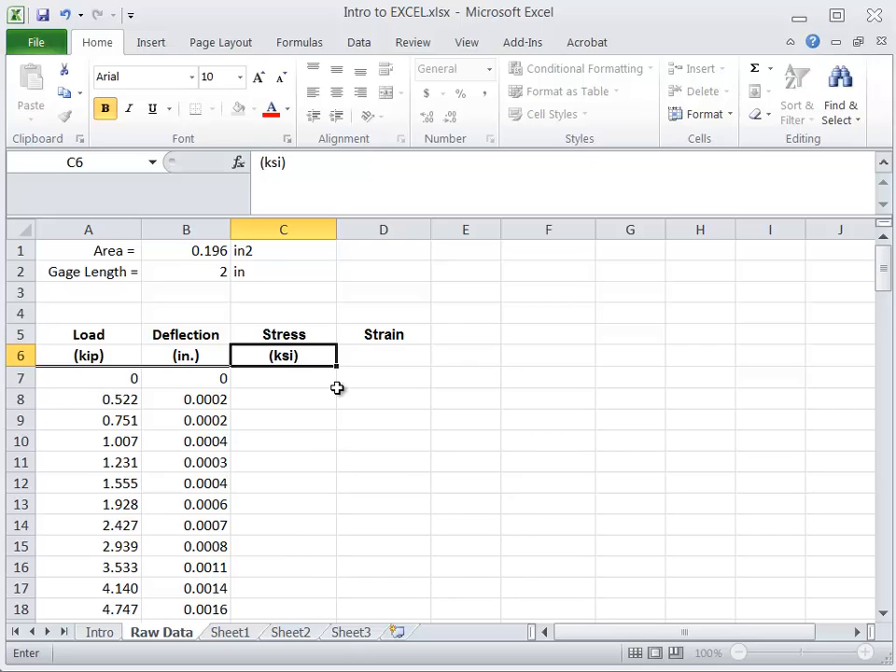
key(Tab)
text((in/in))
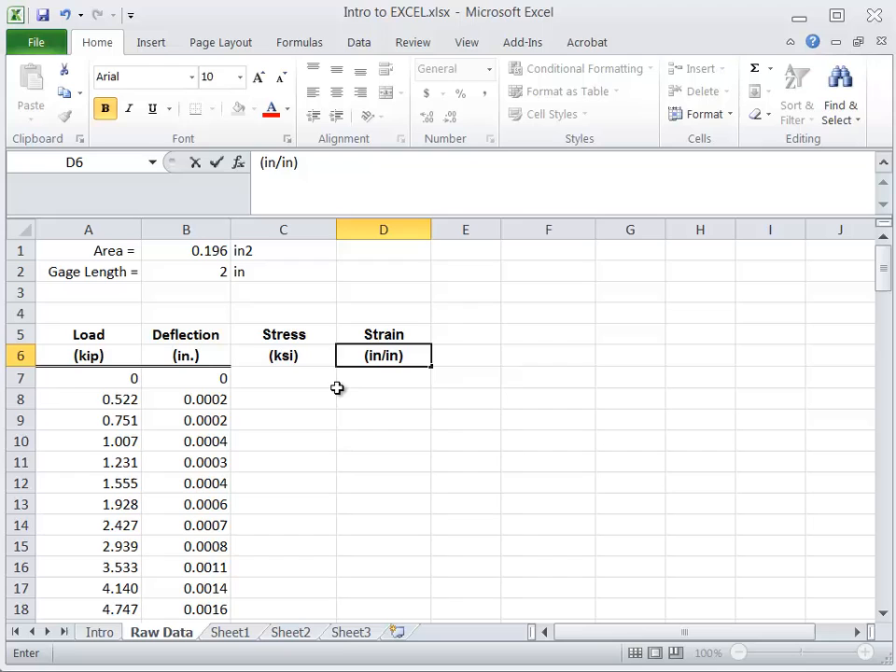
key(Return)
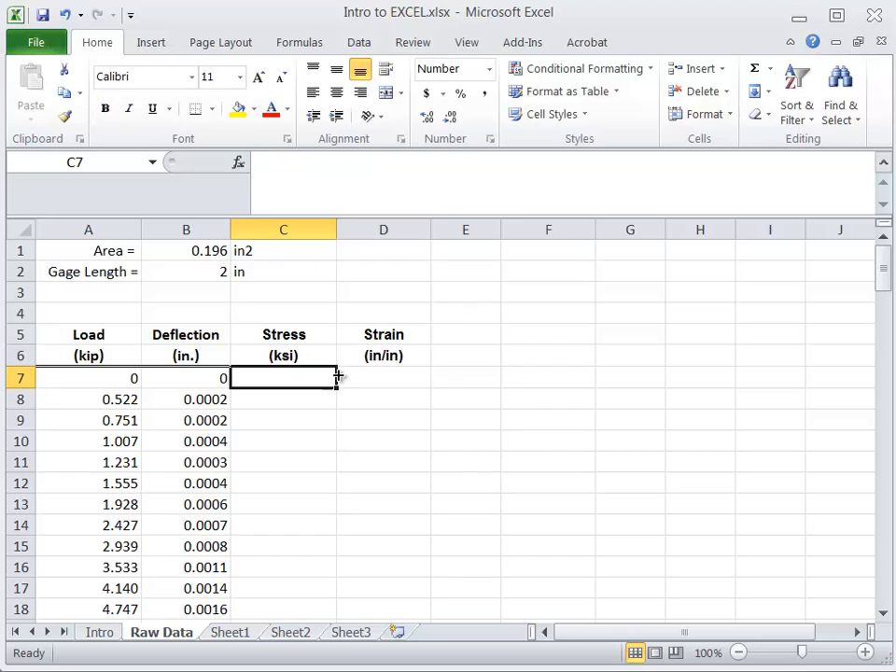
Step: Apply a bottom double border to the units cells C6:D6
drag(314, 353, 384, 352)
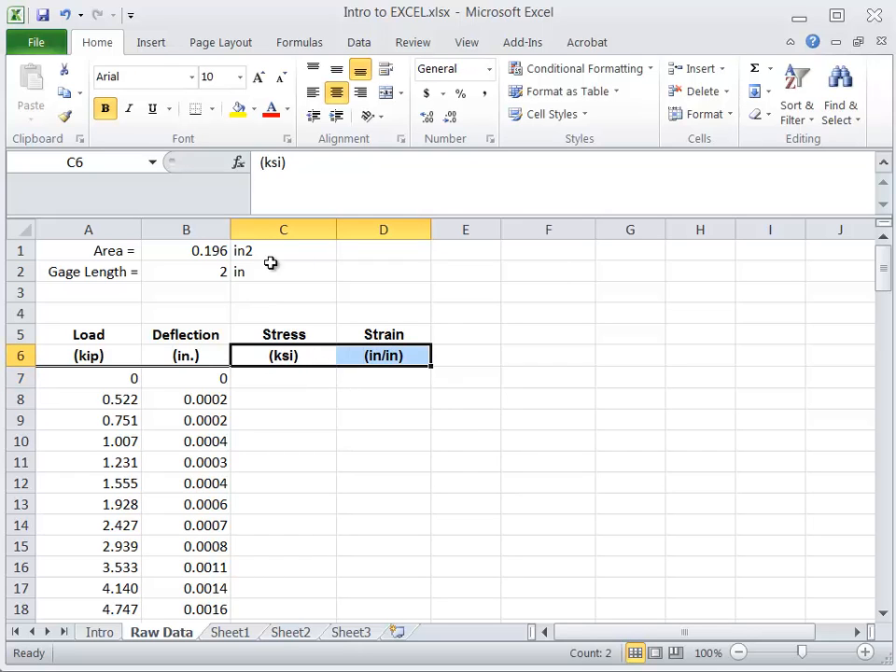
click(212, 109)
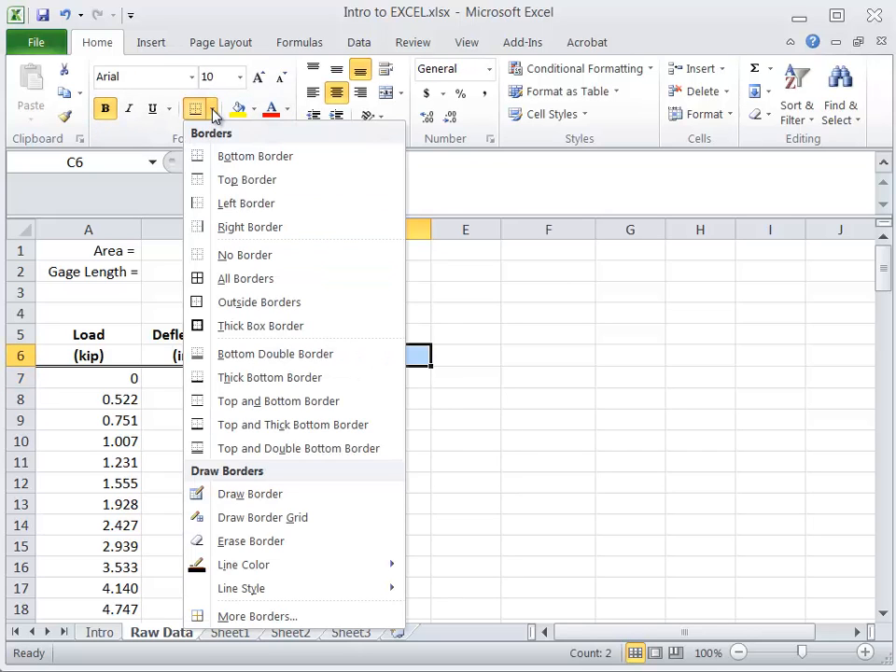
click(236, 353)
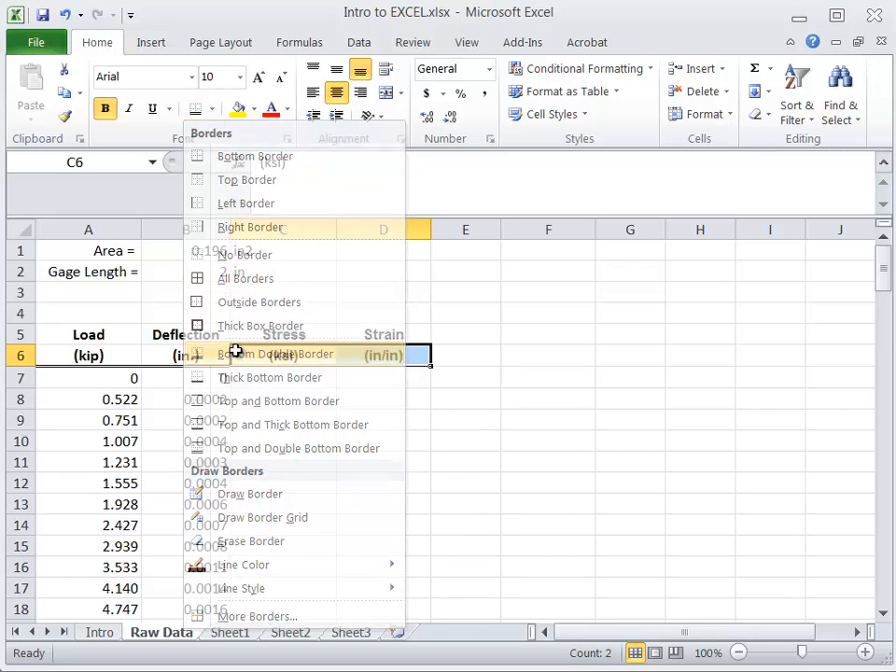
click(340, 418)
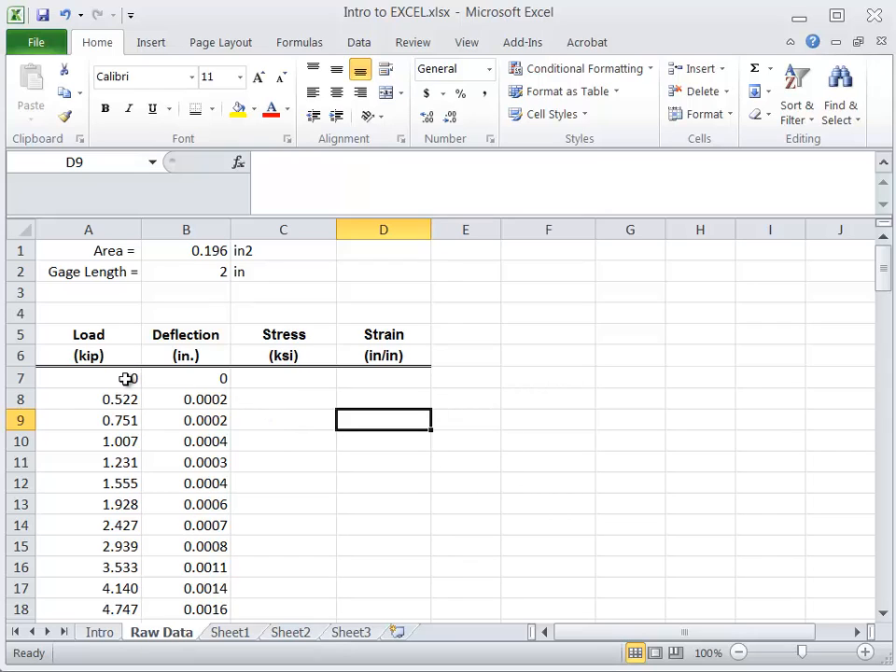
Step: Calculate the first stress value in C7 by dividing load by area with the formula =A7/B1
click(273, 381)
text(=)
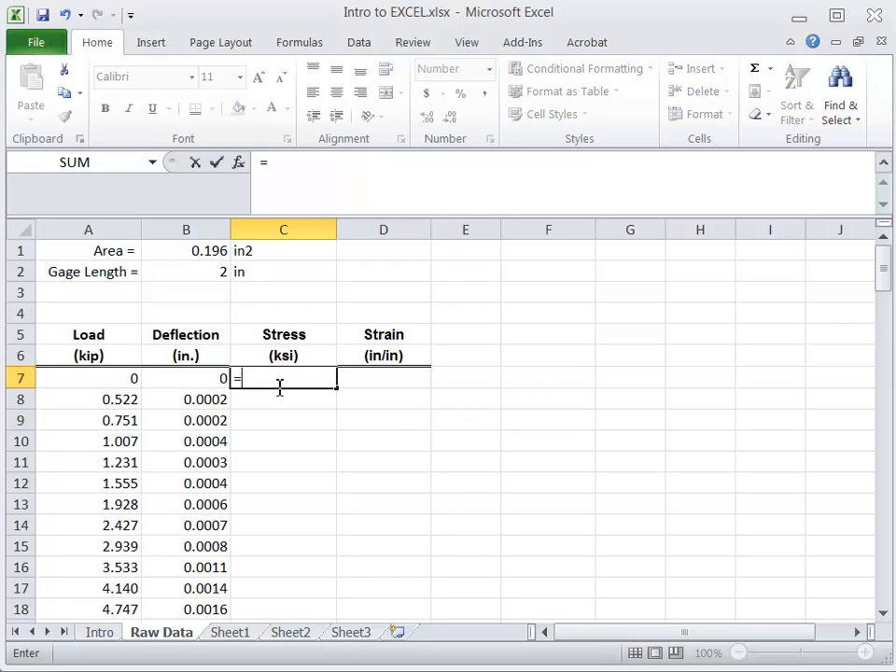
key(Left)
key(Left)
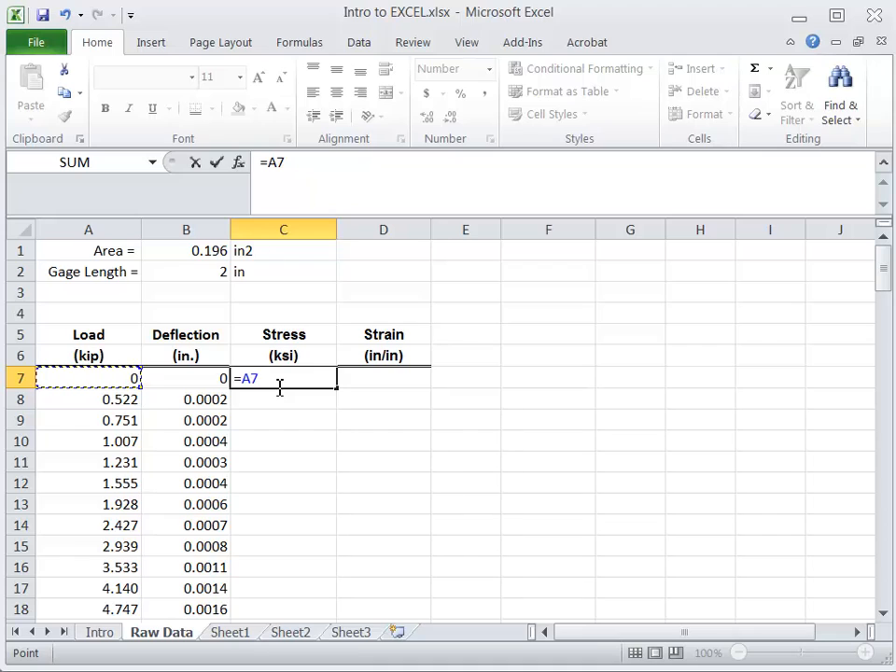
text(/)
click(214, 251)
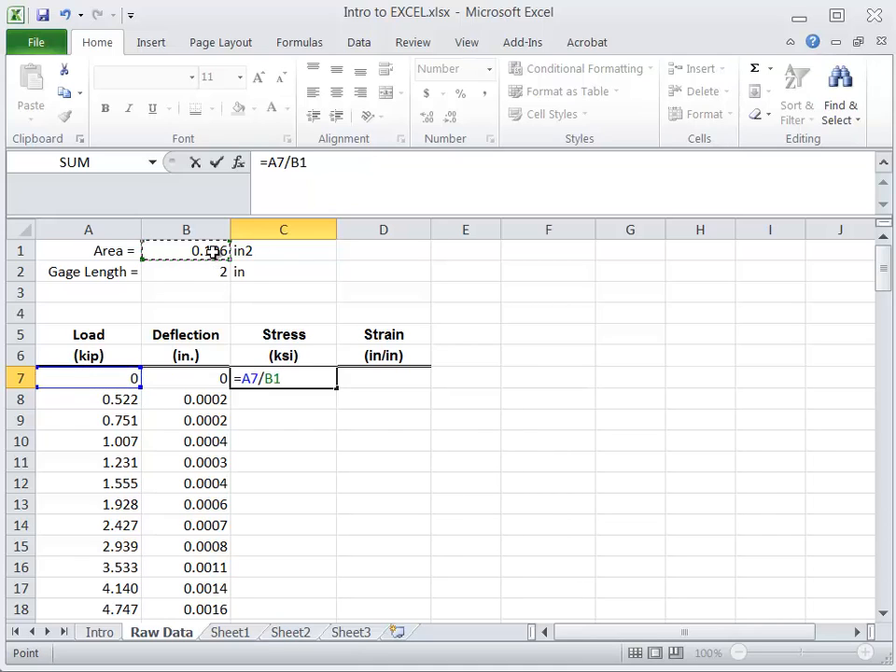
key(Return)
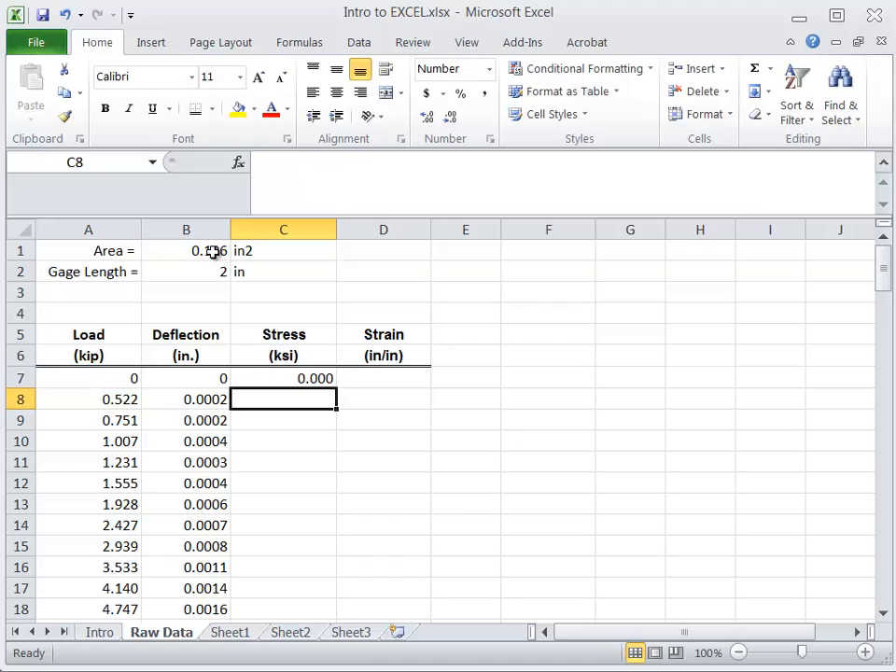
Step: Fill the stress formula from C7 down to C8 and inspect which cells the copied formula references
click(314, 377)
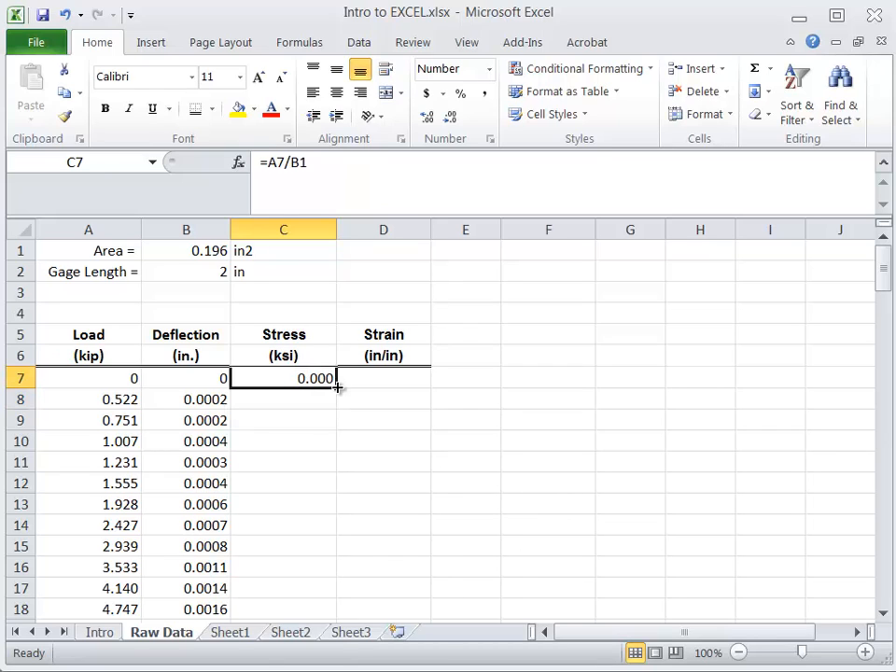
drag(337, 389, 338, 402)
click(308, 399)
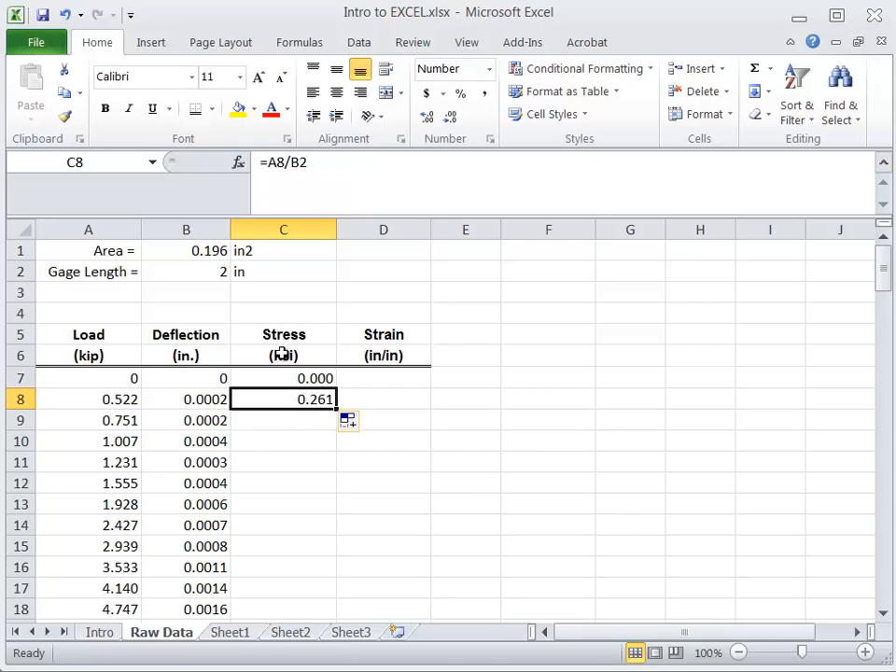
click(346, 186)
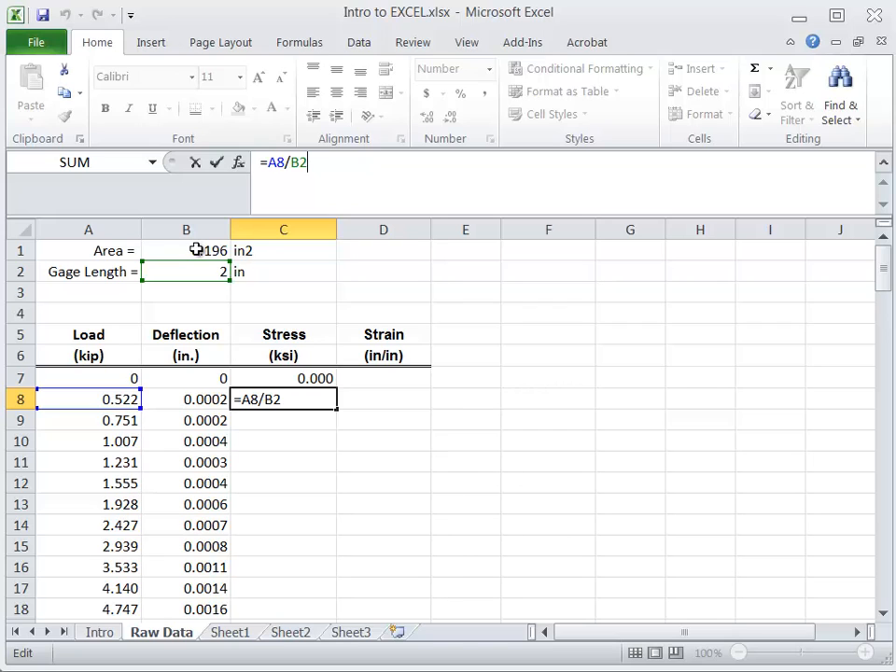
key(Return)
click(314, 400)
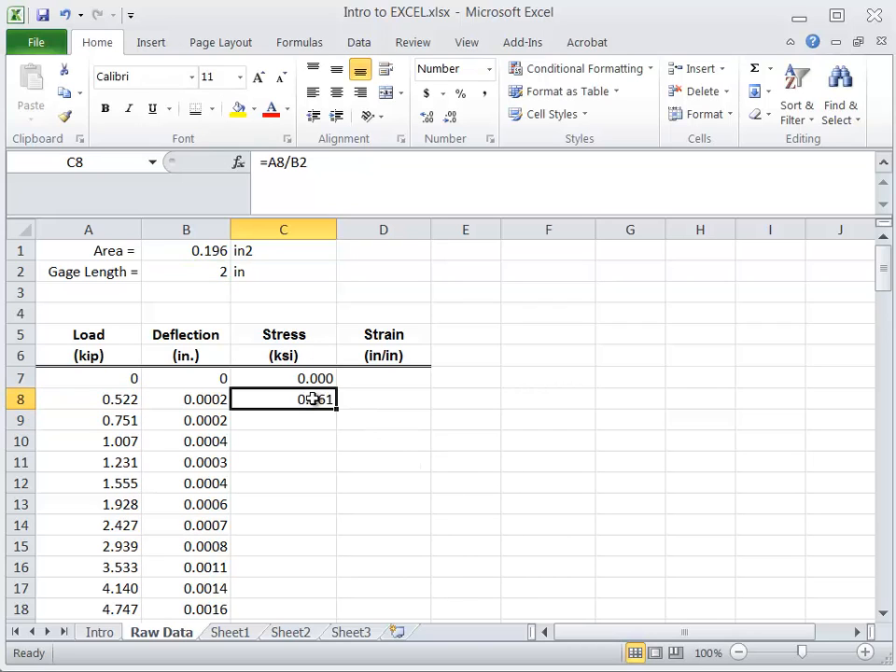
Step: Clear the copied formula from C8 and fix the area's row reference in C7 by changing its formula to =A7/B$1
key(Delete)
key(Return)
click(380, 402)
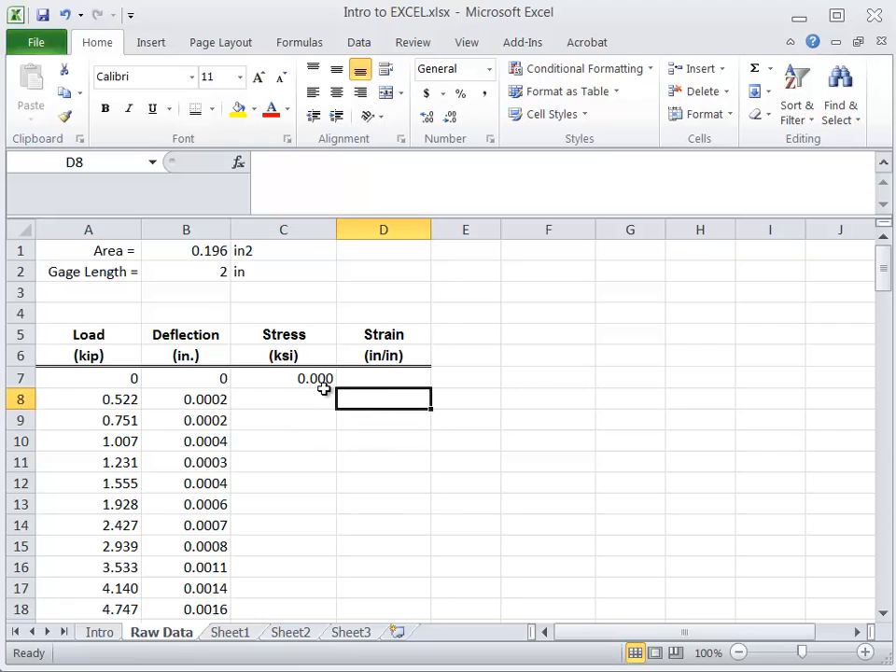
click(311, 377)
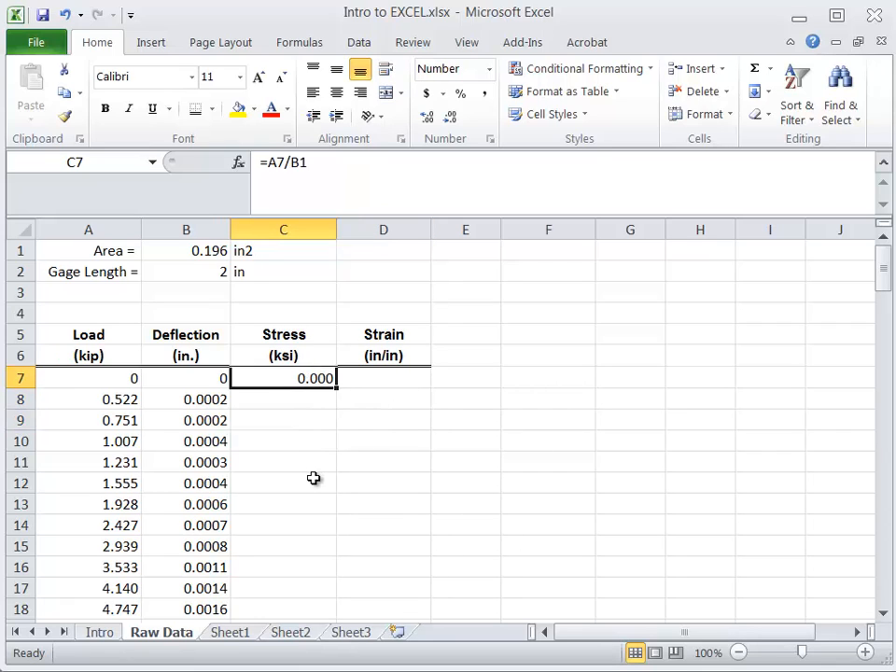
click(319, 167)
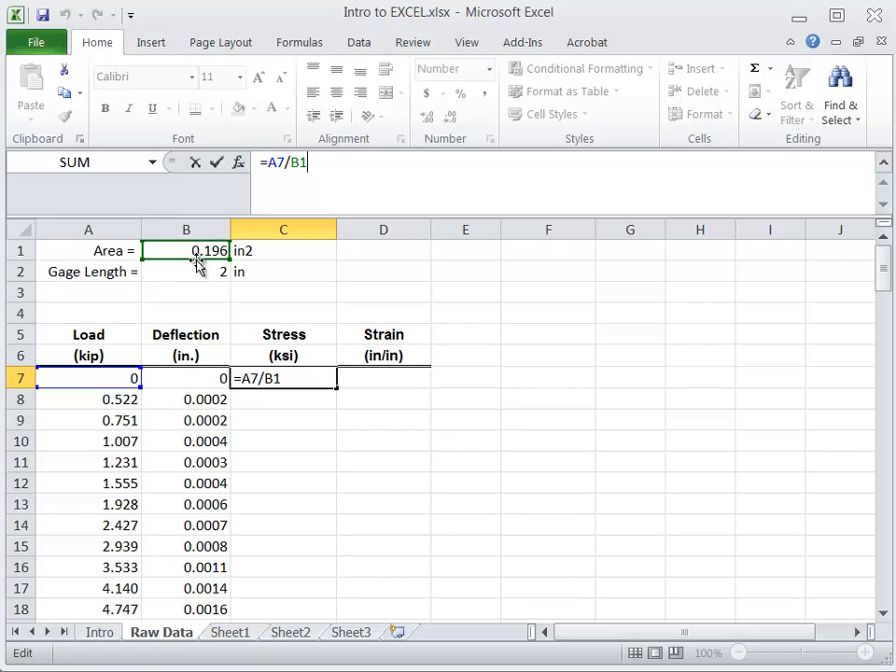
click(303, 168)
text($)
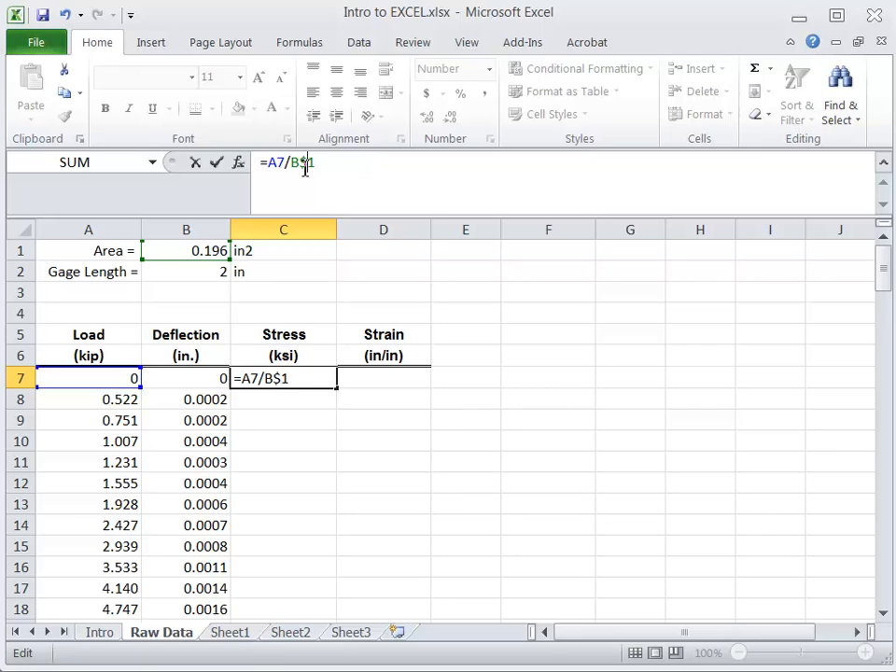
key(Return)
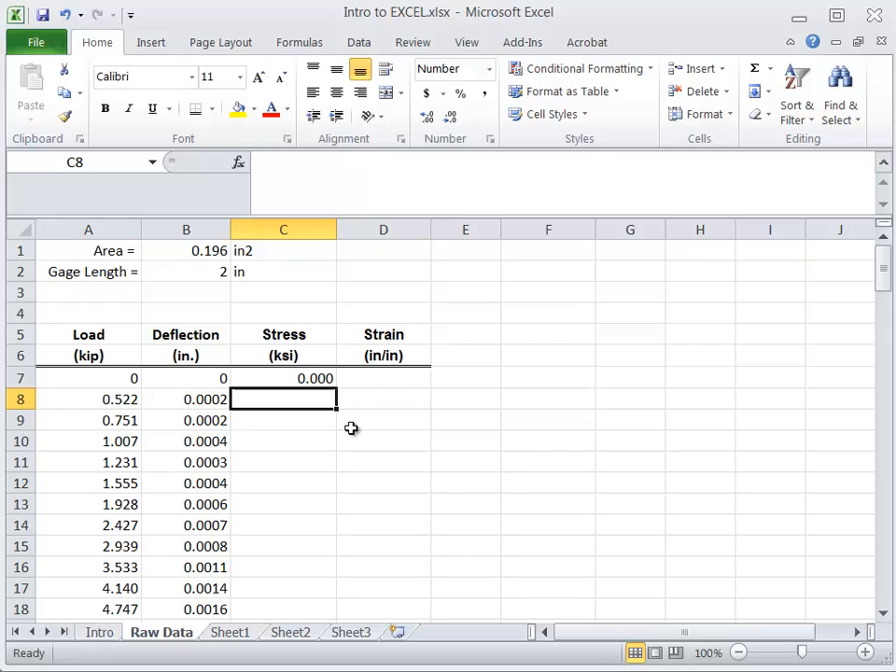
Step: Fill the corrected stress formula from C7 into C8 and check which cells the copy references
click(327, 381)
mouse_move(336, 388)
mouse_down()
mouse_move(334, 405)
mouse_move(326, 400)
mouse_up()
click(337, 187)
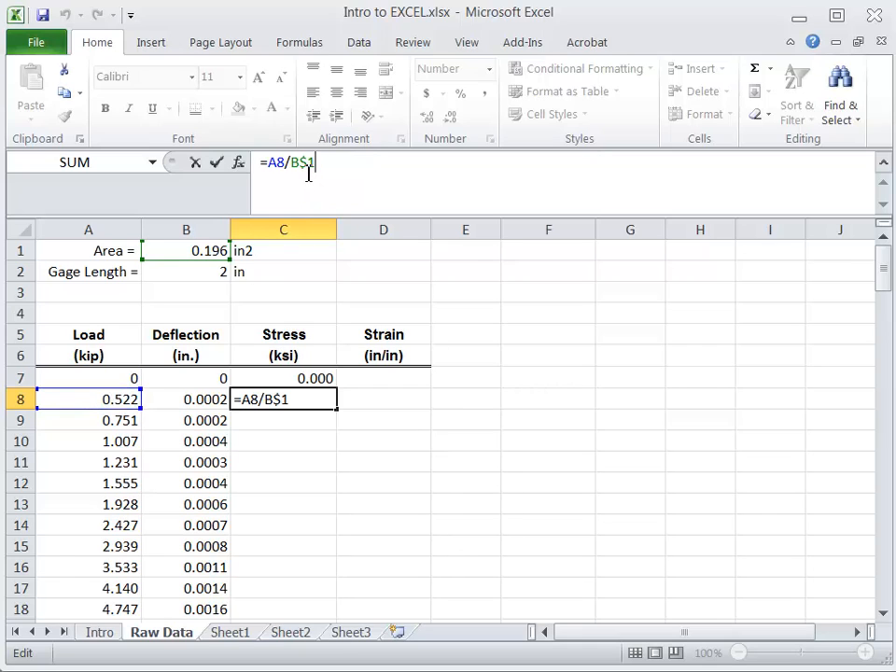
key(Return)
click(310, 397)
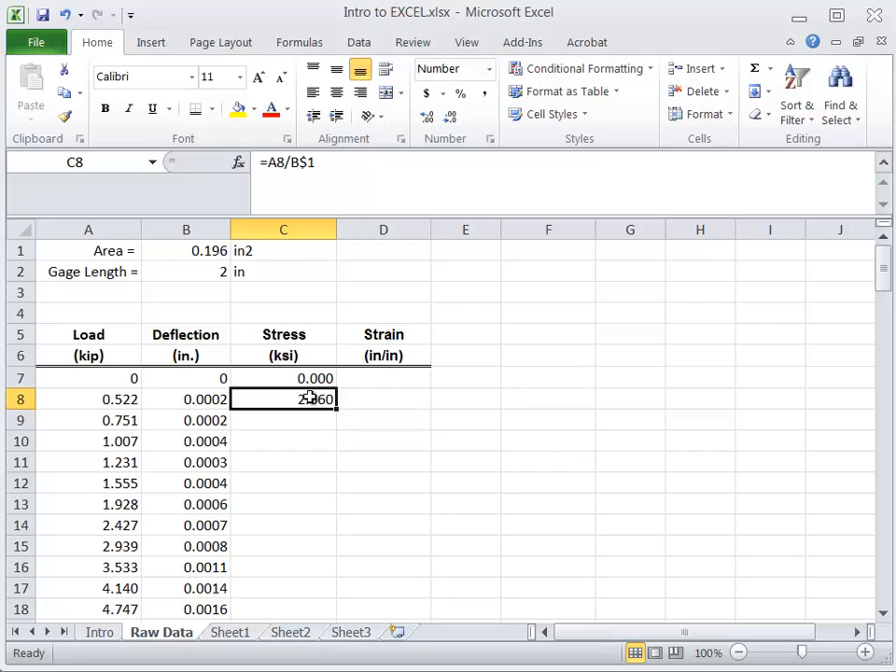
key(Return)
click(407, 417)
Step: Calculate the first strain value in D7 by dividing deflection by gage length with the formula =B7/B$2
click(394, 379)
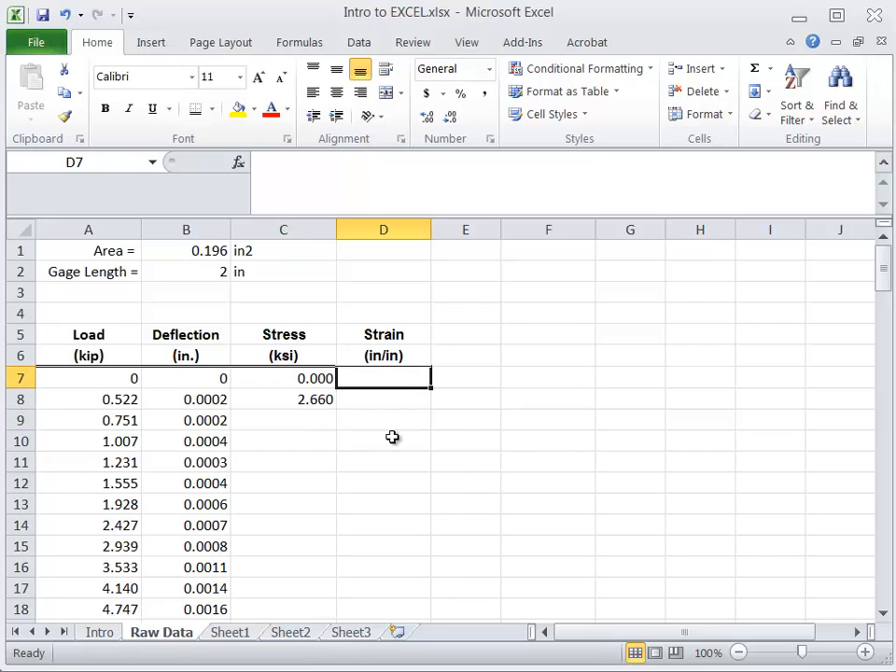
text(=)
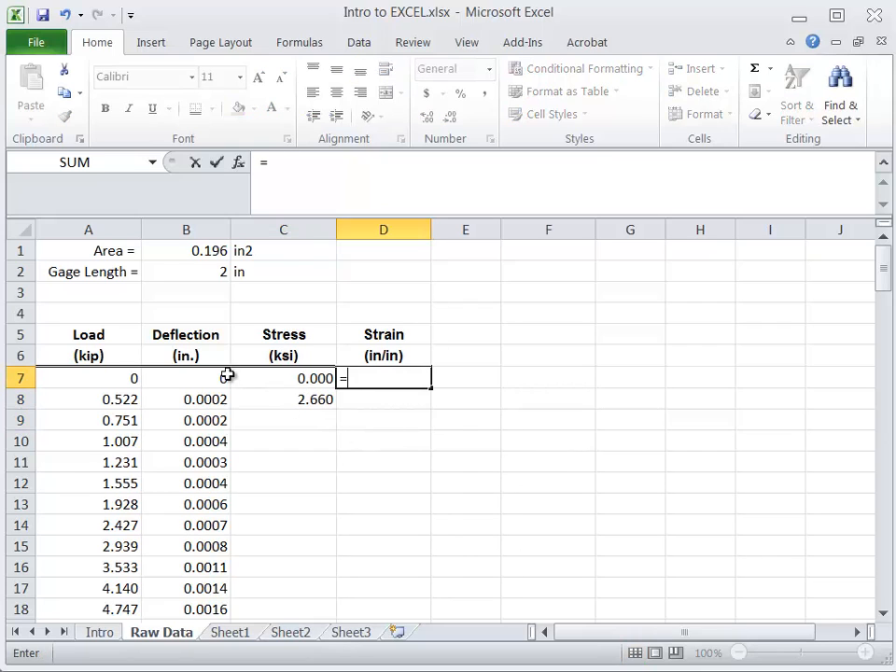
click(209, 375)
text(/)
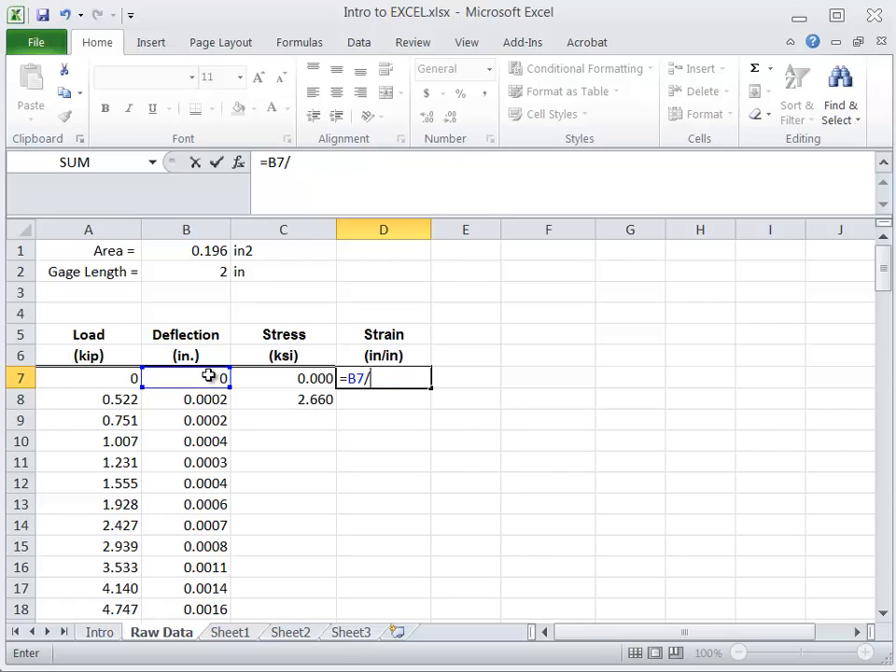
click(202, 271)
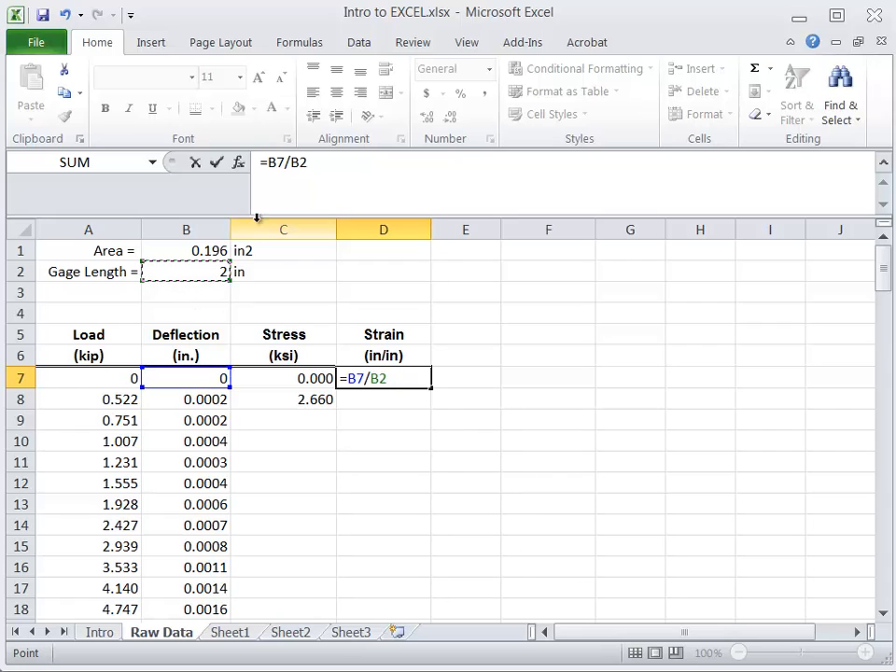
click(301, 165)
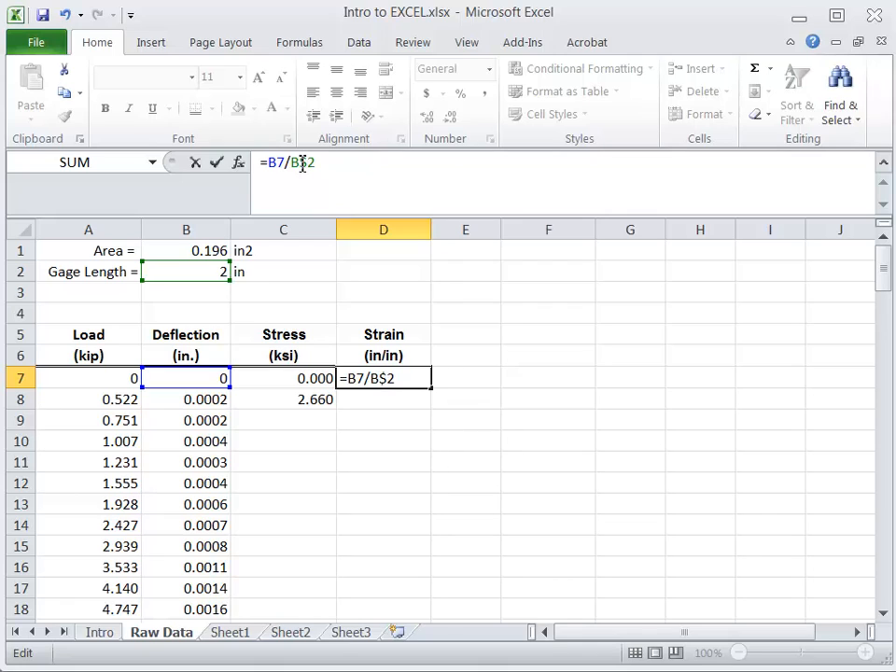
text($)
key(Return)
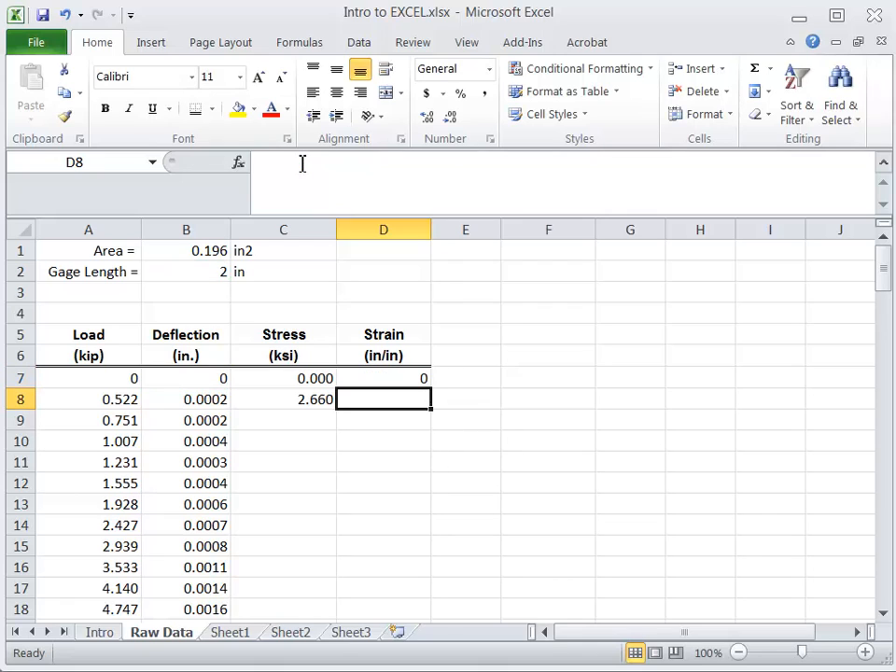
Step: Fill the strain formula from D7 into D8 and check the copied formula
click(422, 380)
drag(430, 387, 432, 408)
click(372, 401)
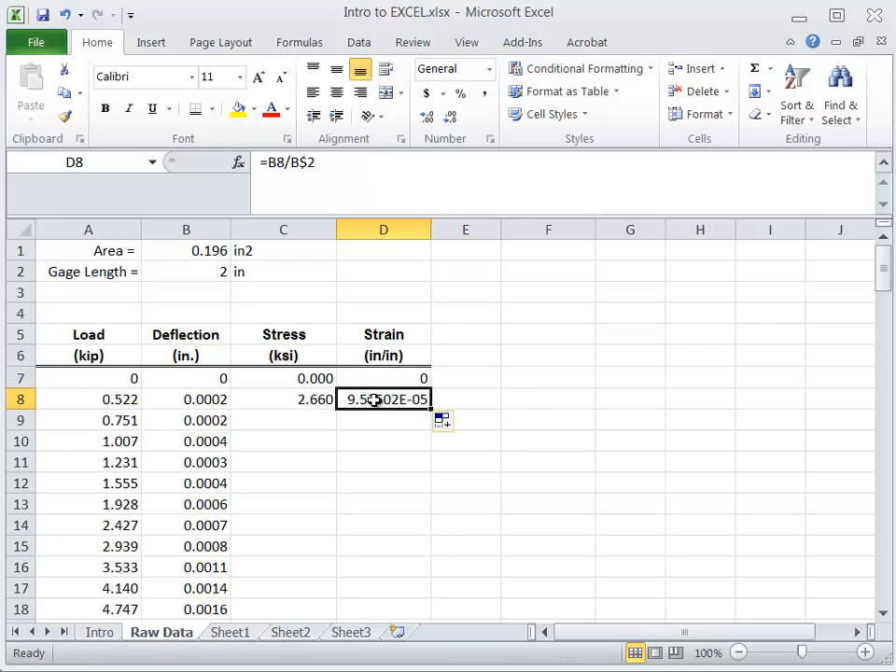
Step: Fill the stress and strain formulas in C8:D8 down to row 135 and review the filled columns
drag(322, 392, 398, 570)
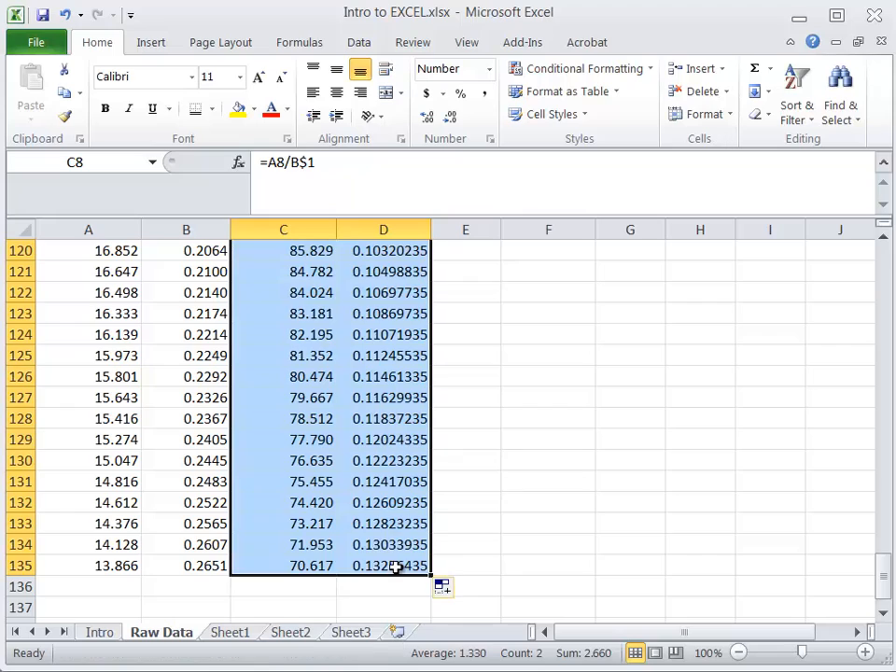
scroll(369, 530, up, 14)
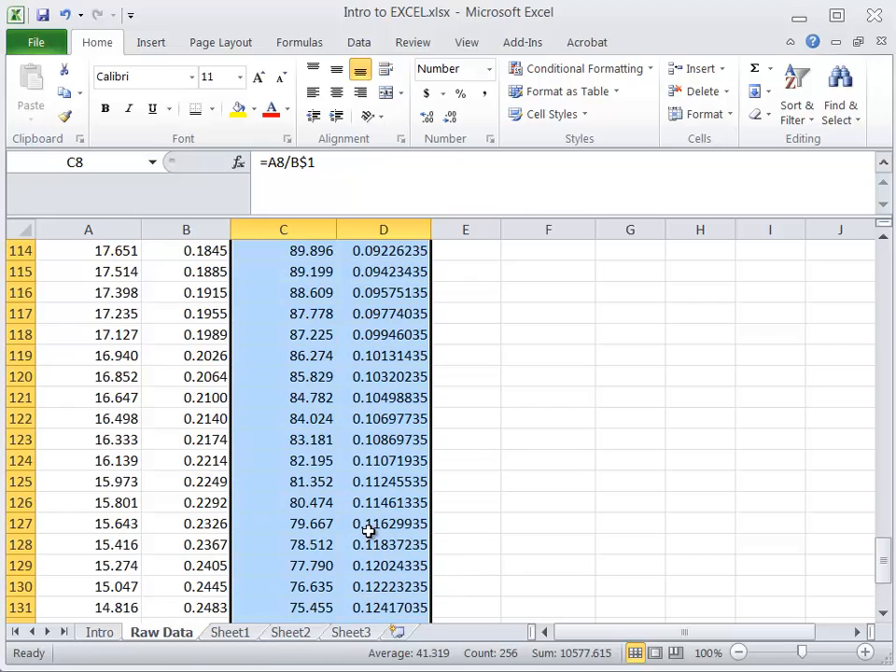
scroll(368, 530, up, 20)
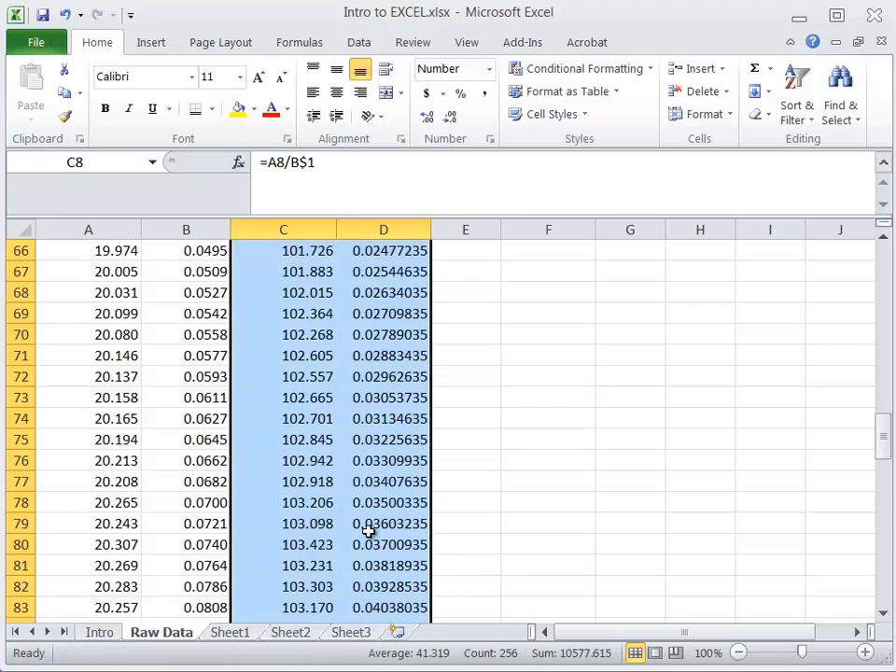
scroll(368, 530, up, 6)
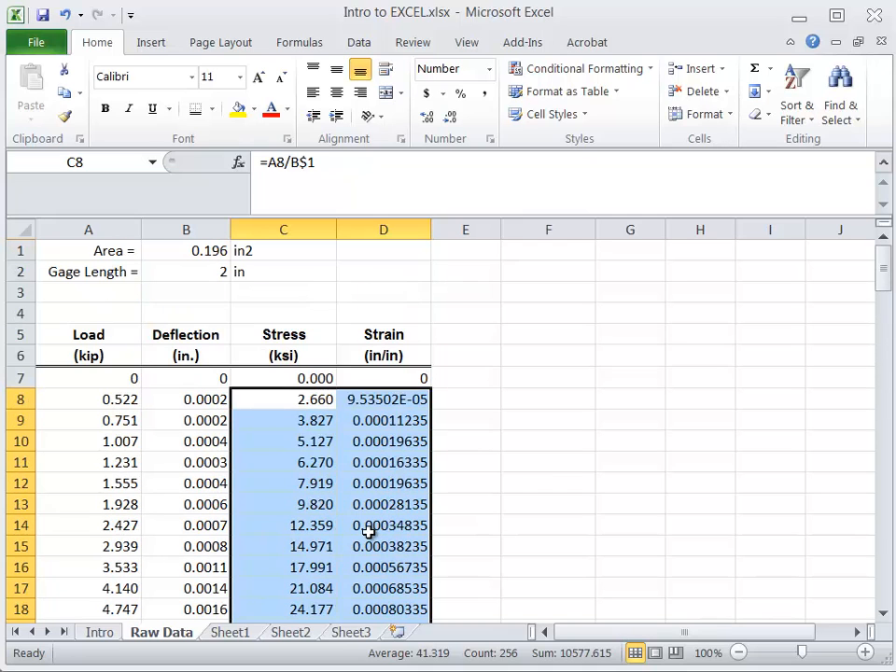
click(553, 449)
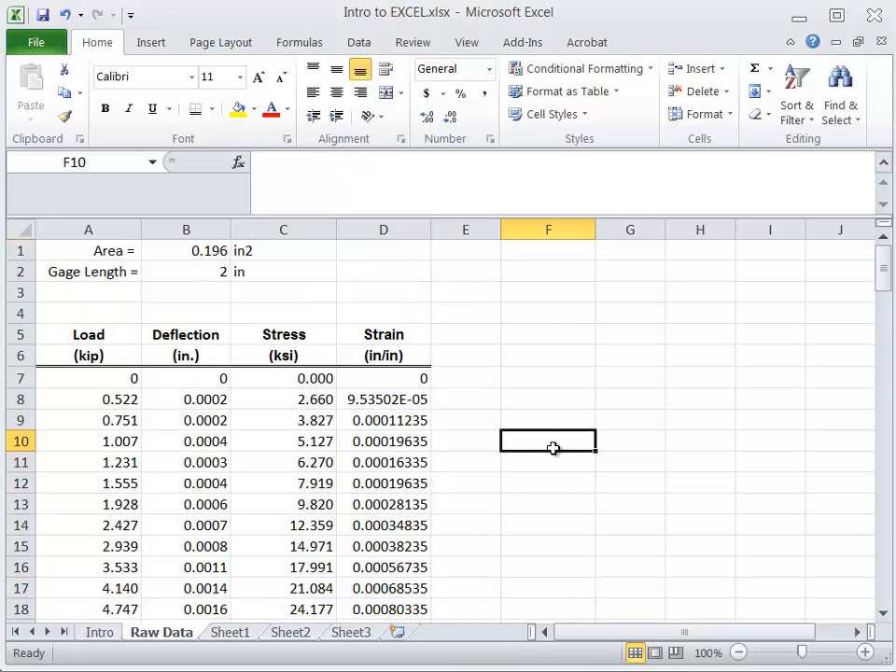
click(517, 361)
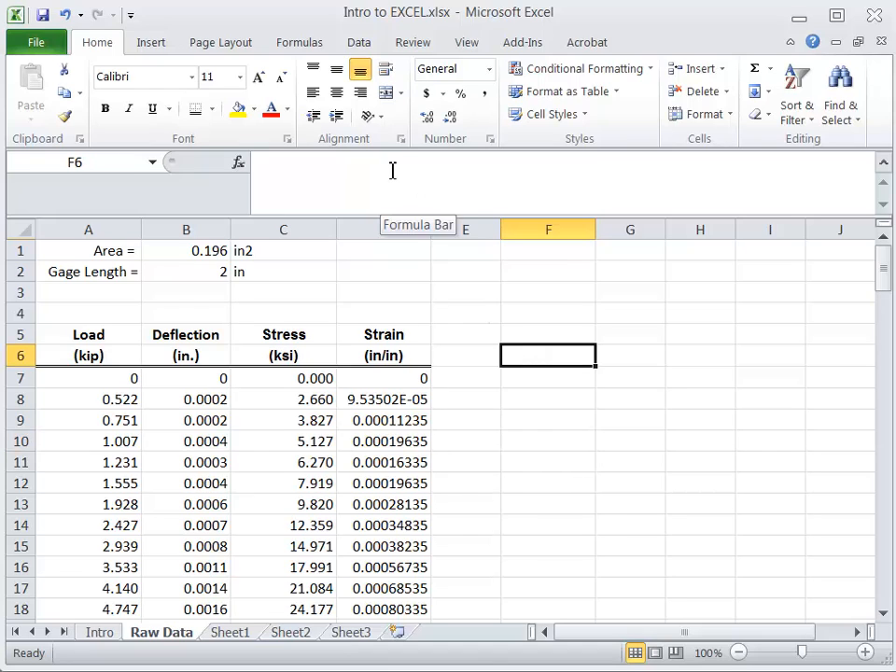
Step: Insert a blank markers-only scatter chart and move it beside the data table, starting at column F
click(151, 43)
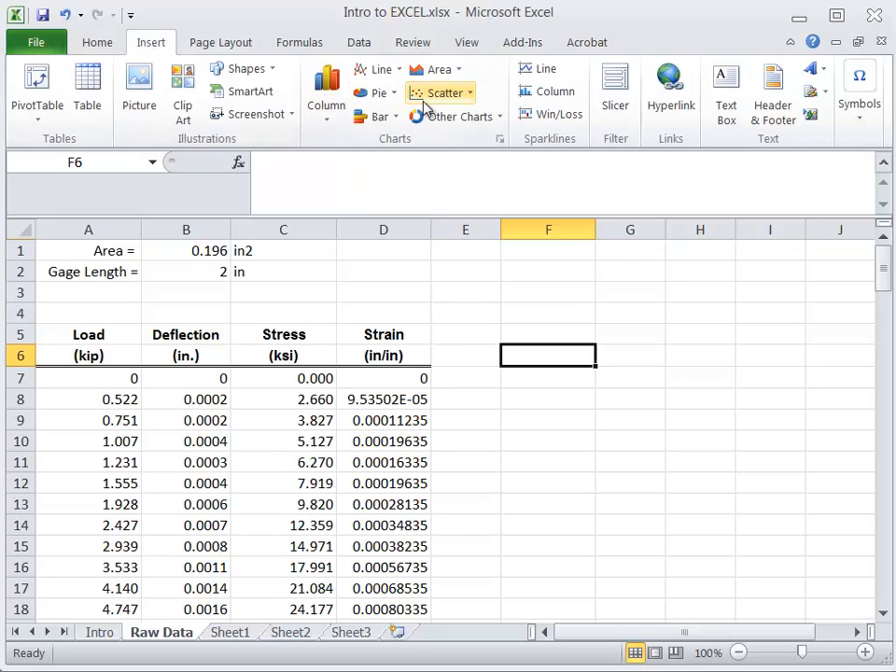
click(472, 98)
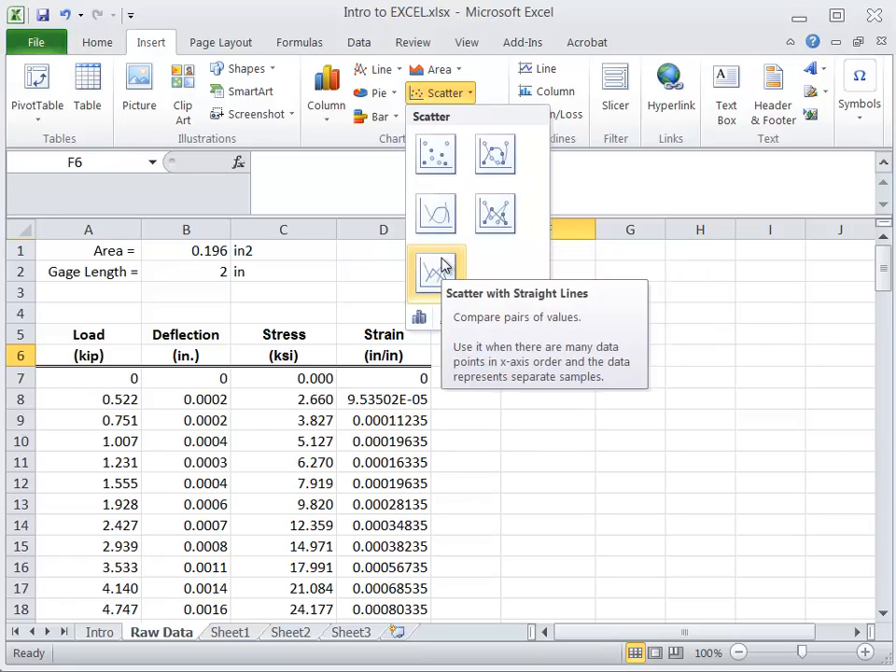
click(438, 159)
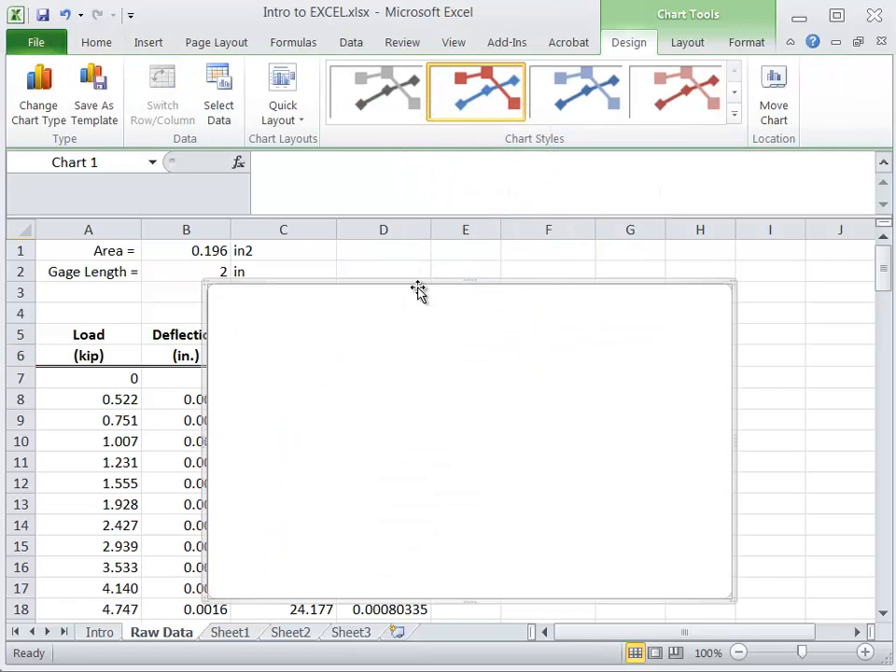
click(859, 632)
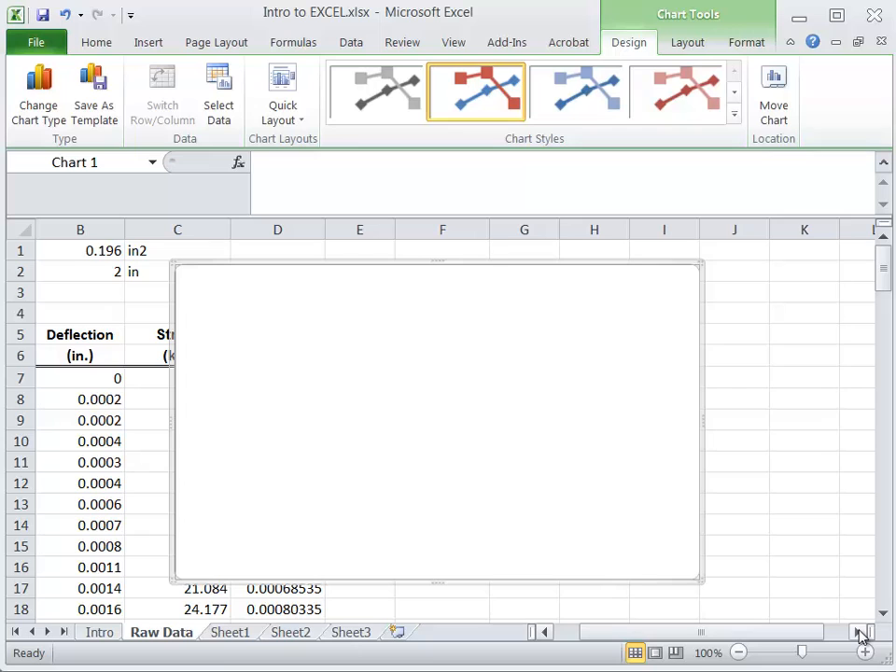
click(858, 633)
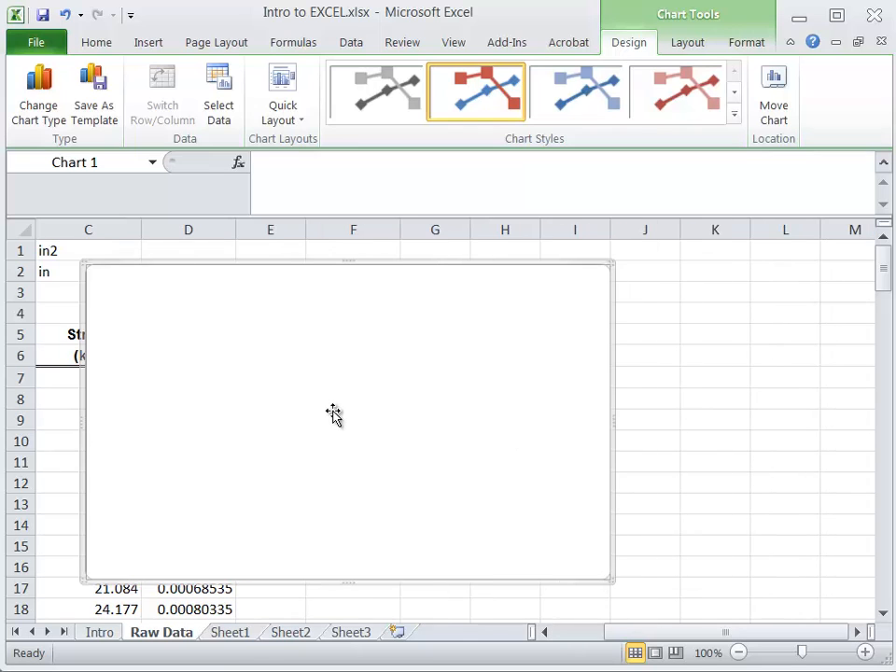
drag(334, 414, 556, 402)
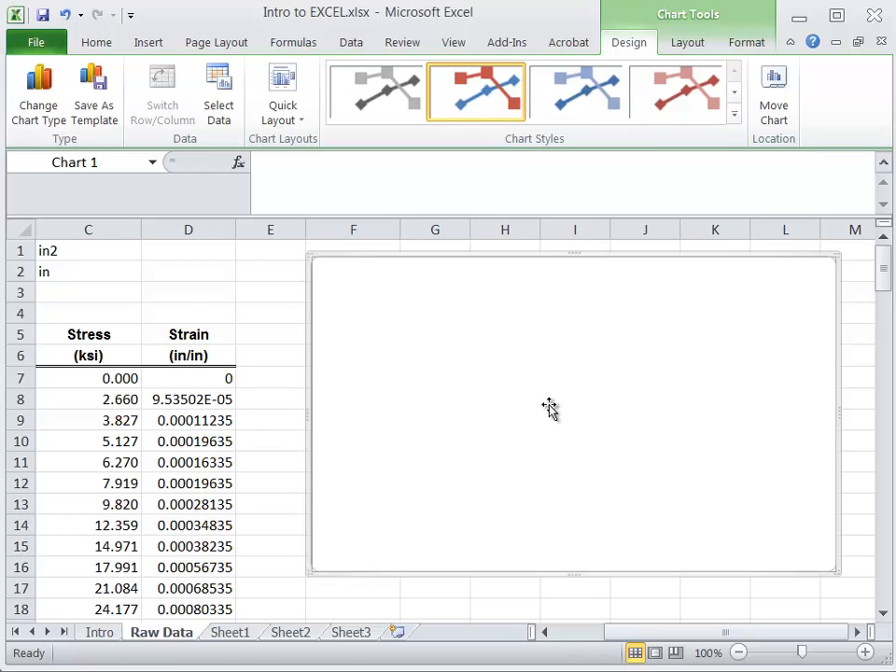
Step: Add a new data series to the scatter chart with the strain values D7:D135 as its X values
right_click(508, 347)
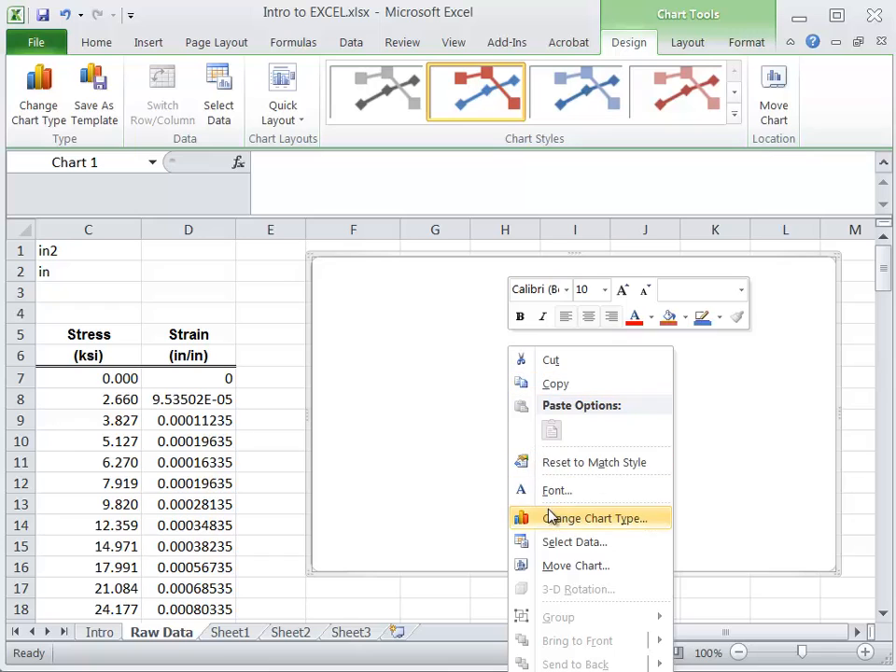
right_click(451, 406)
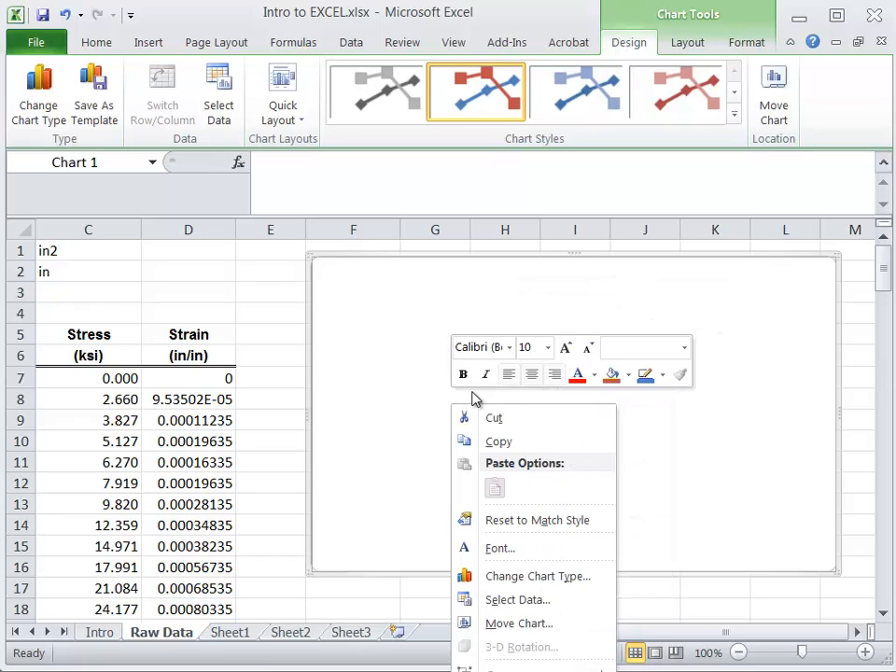
click(539, 601)
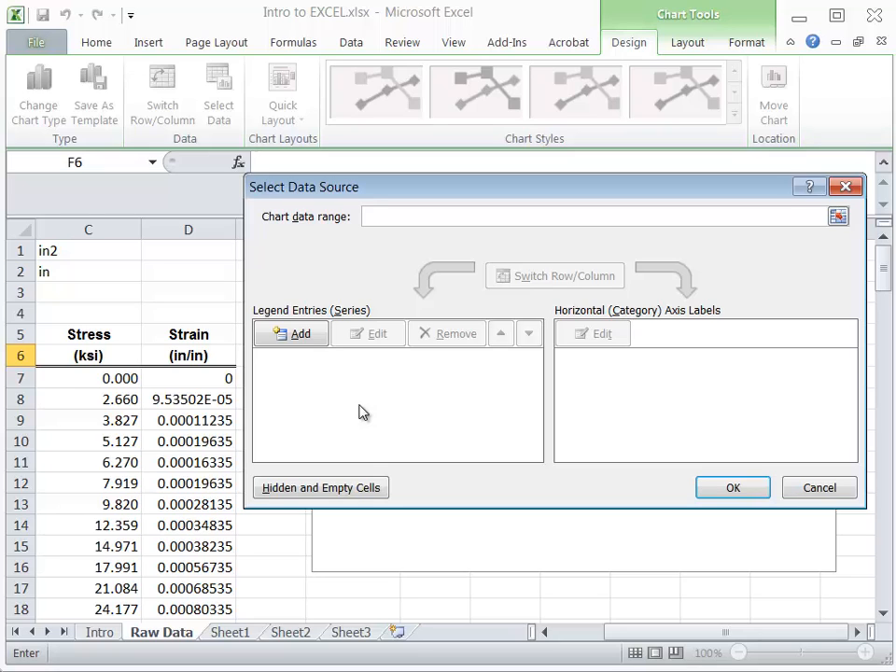
click(295, 340)
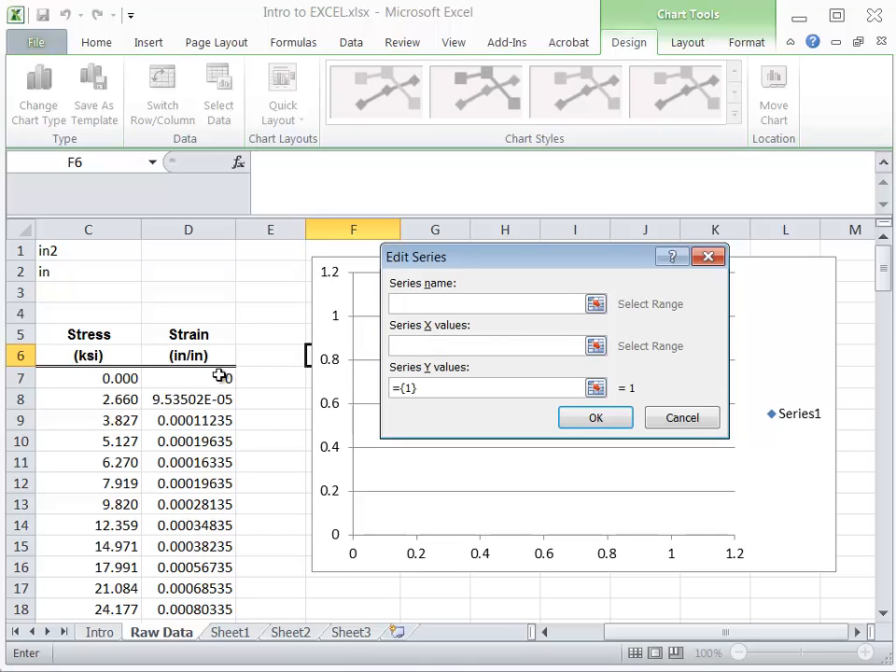
drag(190, 378, 192, 574)
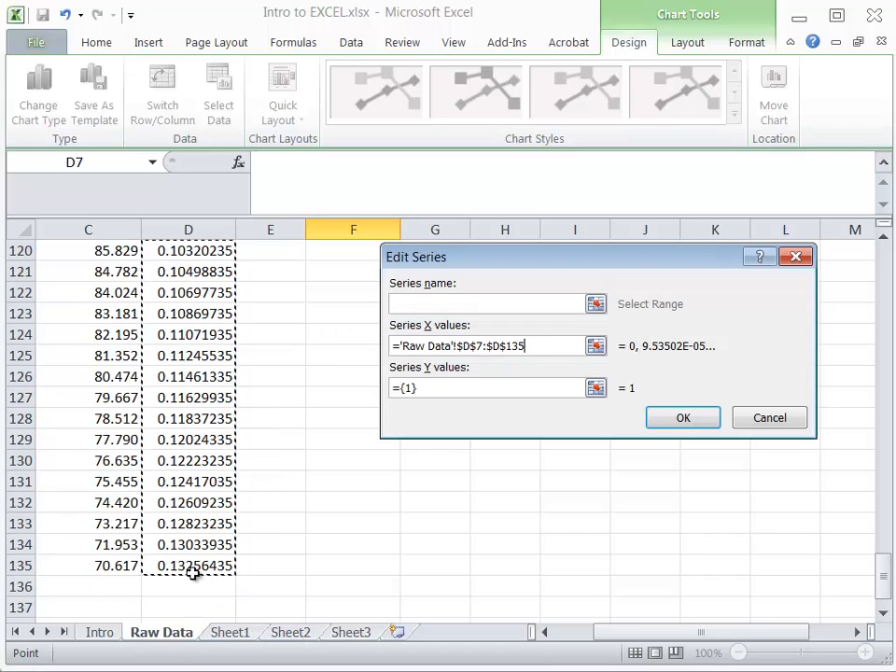
Step: Set the new series' Y values to the stress data in C7:C135 and apply the series to the chart
click(442, 392)
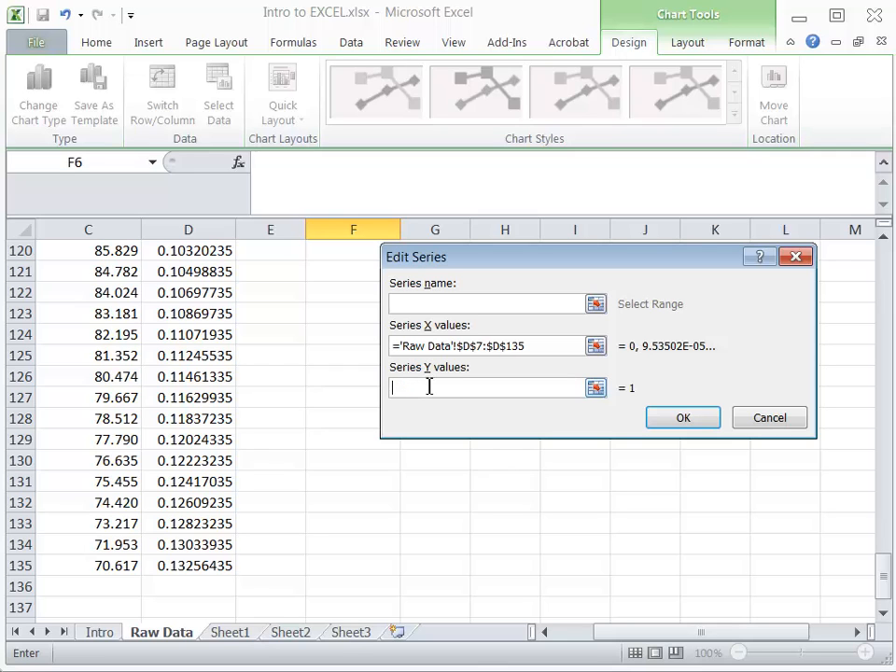
scroll(172, 371, up, 13)
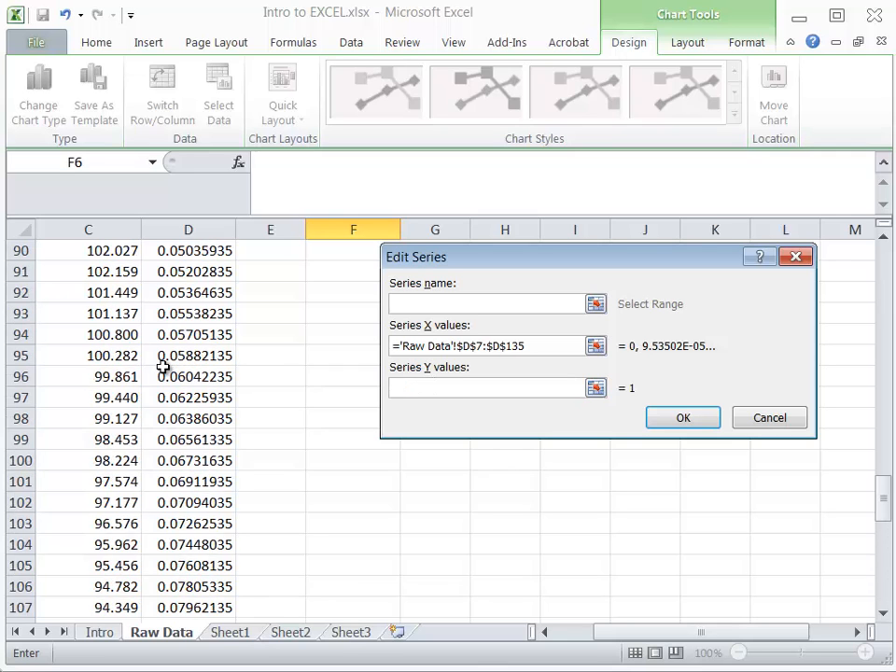
scroll(163, 366, up, 20)
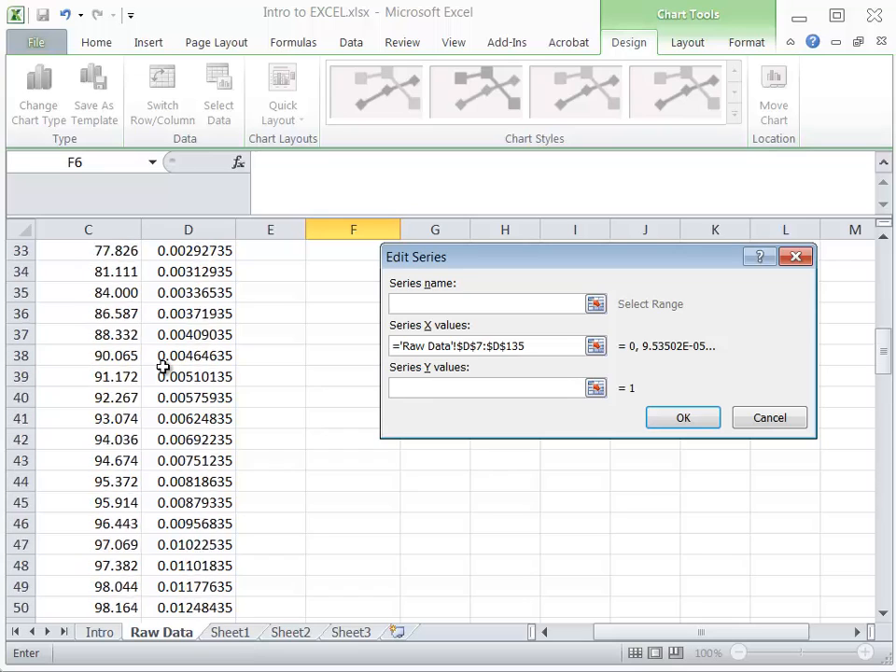
scroll(163, 366, up, 7)
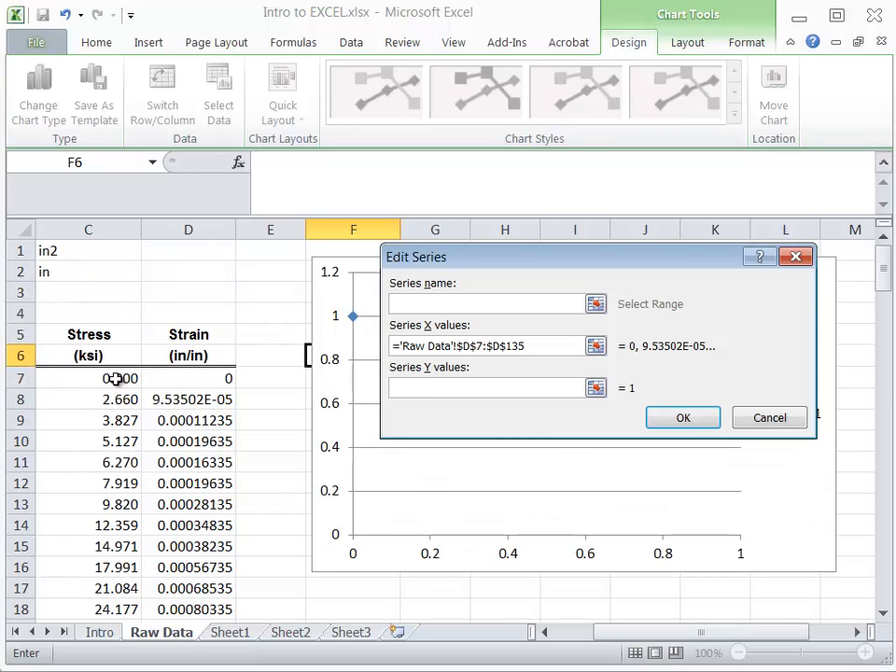
drag(112, 378, 110, 590)
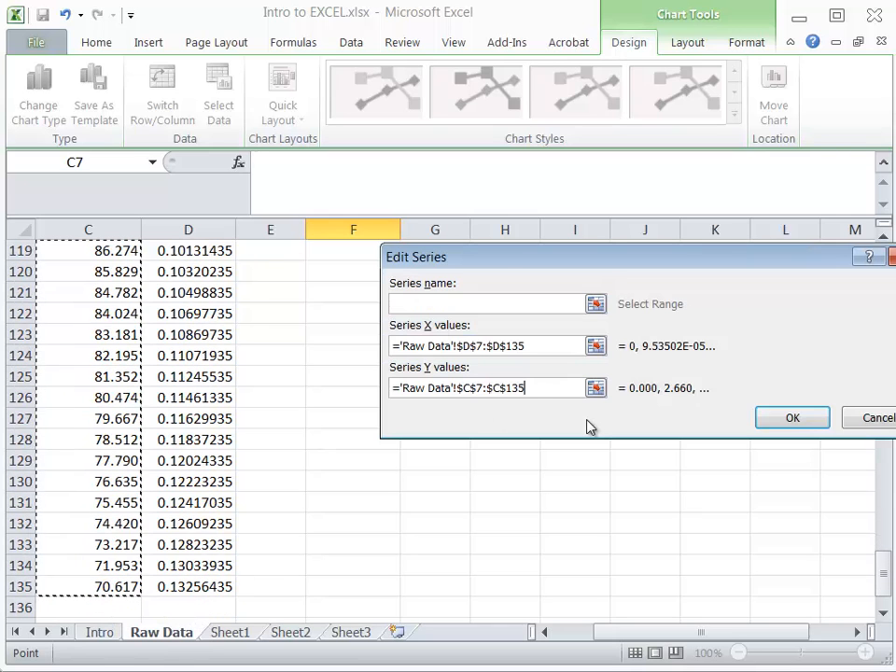
click(785, 418)
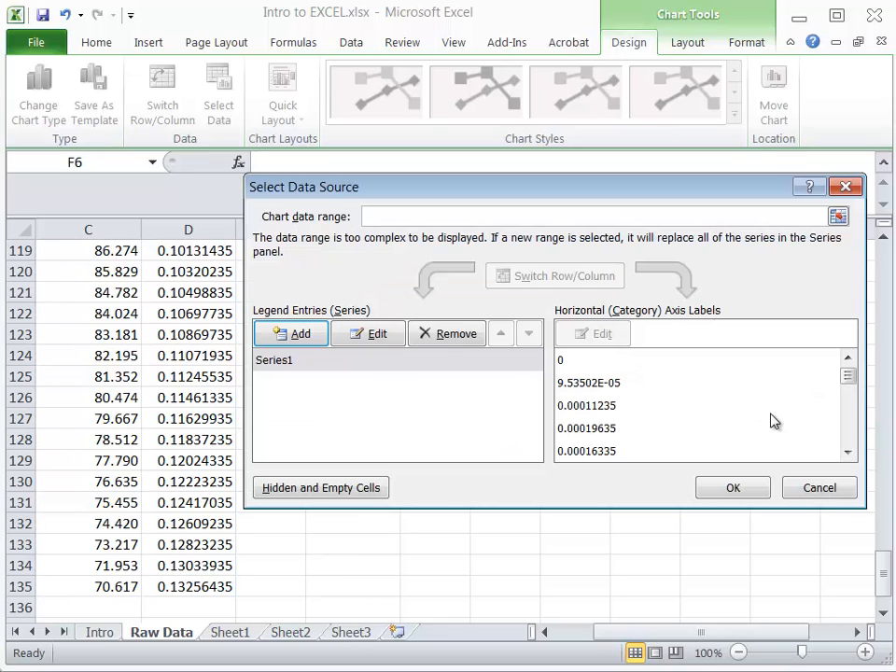
click(732, 490)
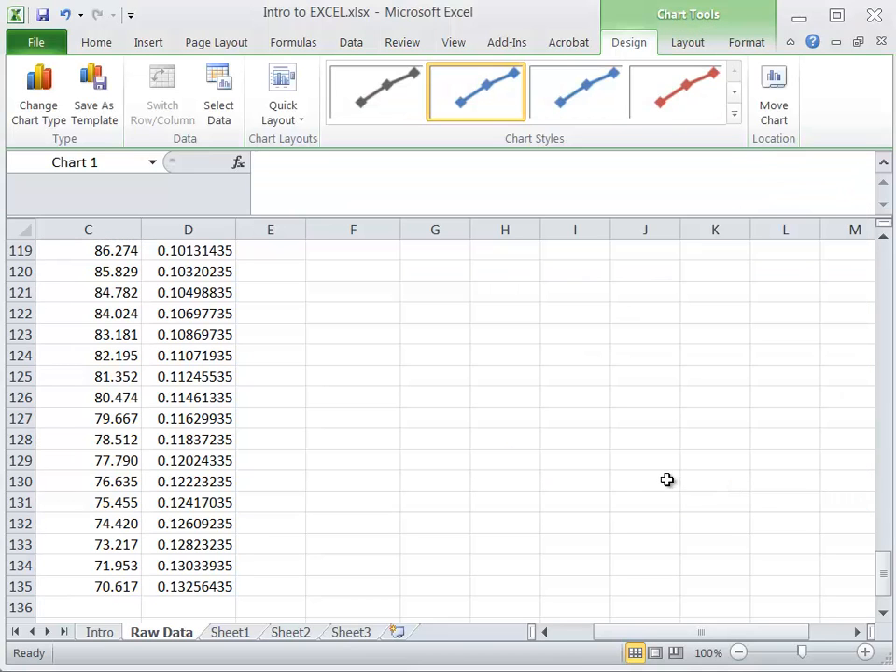
Step: Delete the legend from the stress-strain scatter chart
drag(888, 585, 884, 263)
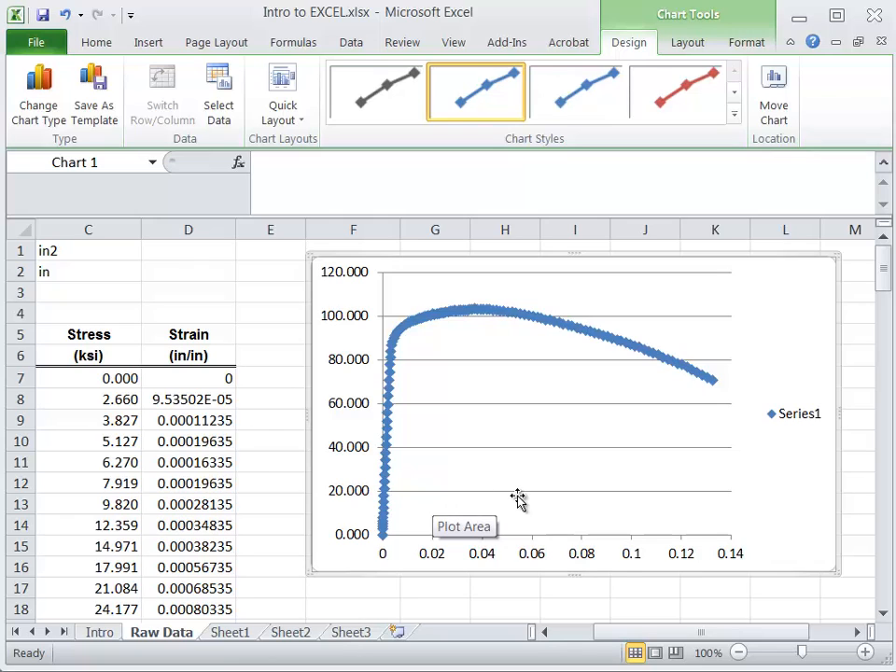
click(786, 419)
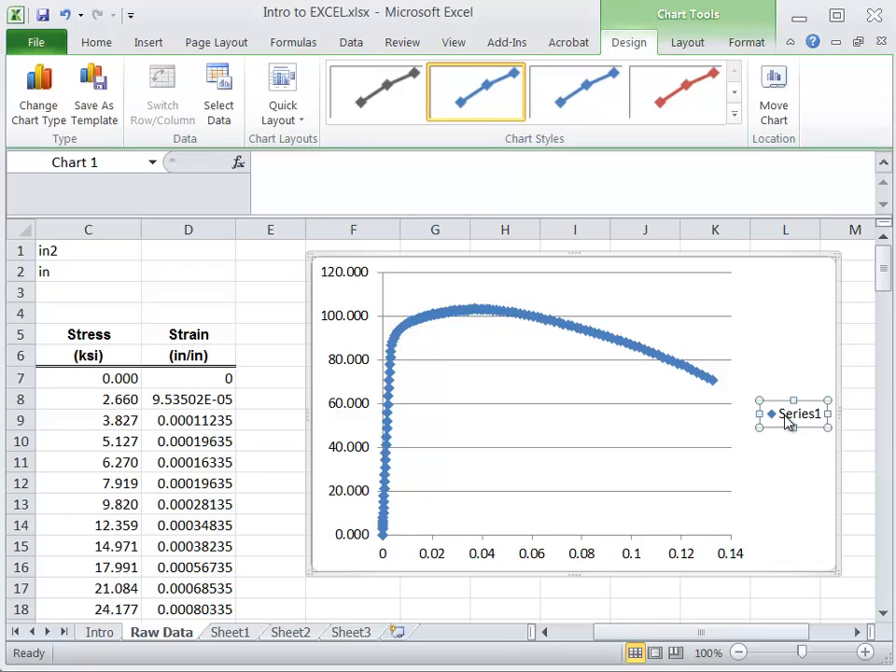
key(Delete)
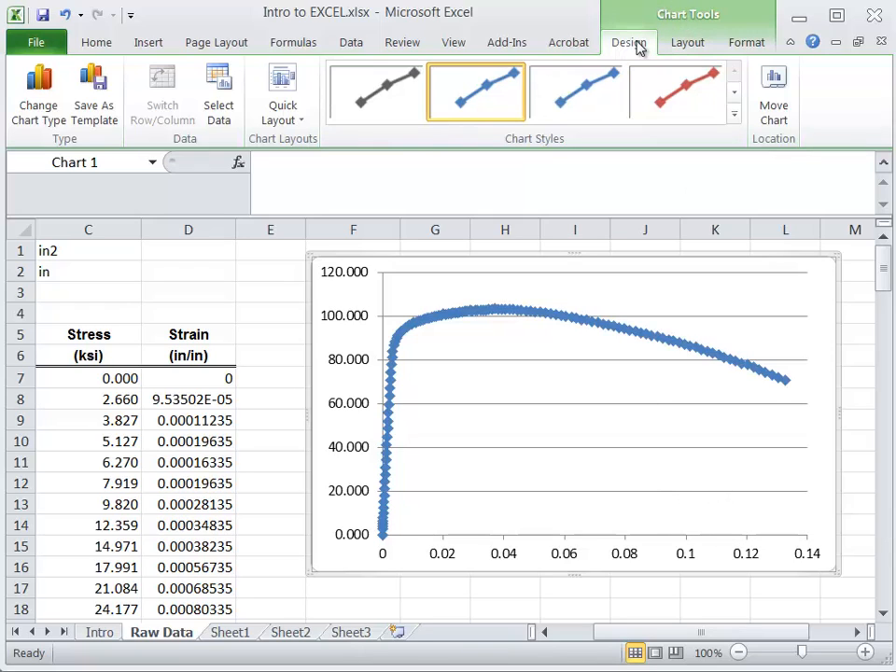
Step: Add a title below the chart's horizontal axis reading "Strain (in/in)"
click(679, 43)
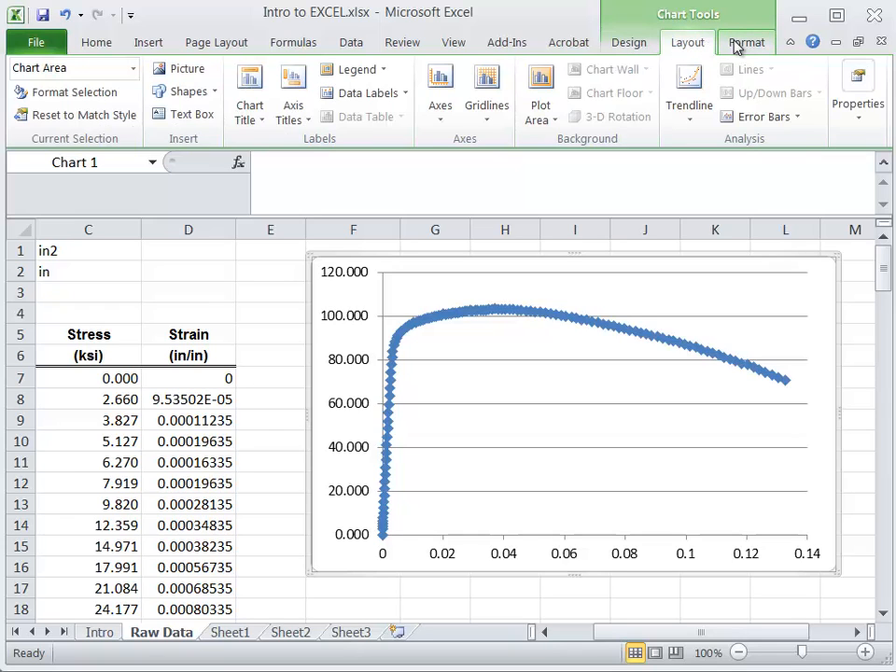
click(737, 44)
click(694, 45)
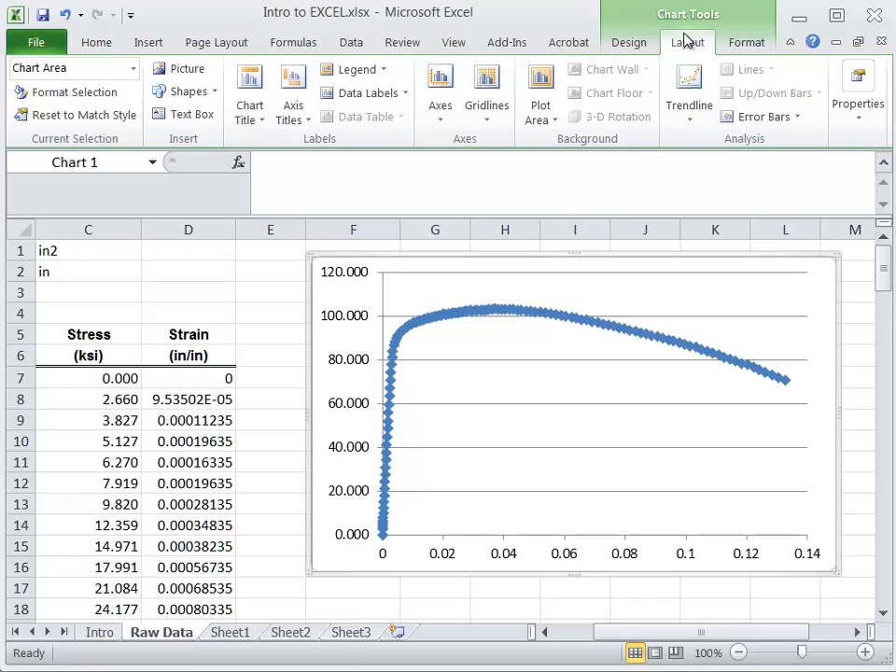
click(300, 126)
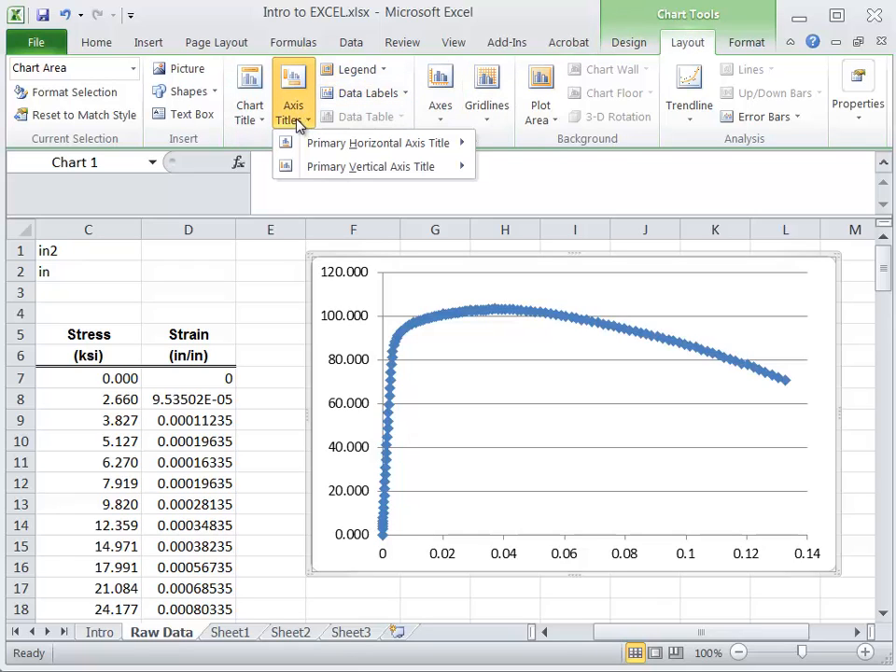
mouse_move(328, 141)
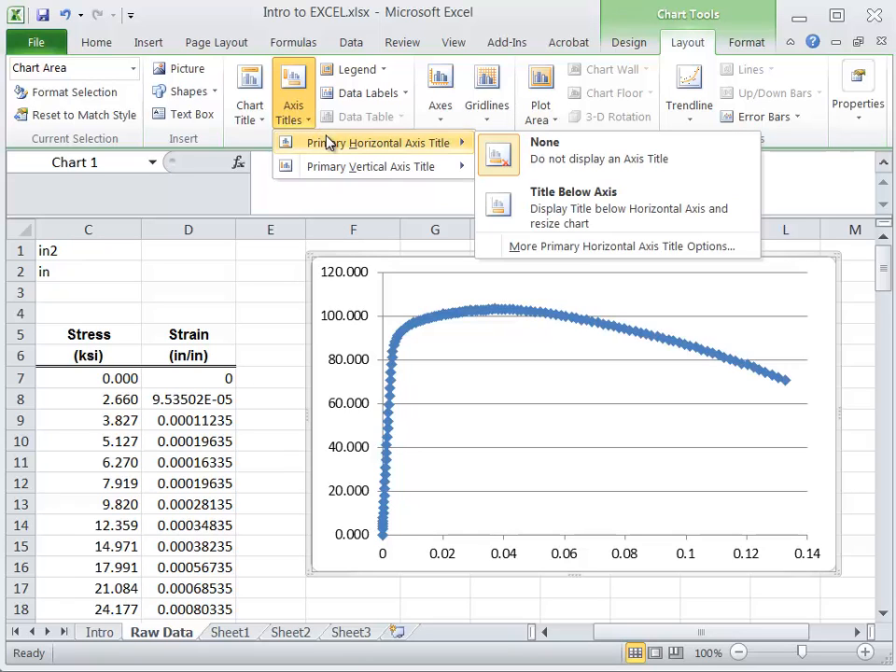
click(544, 207)
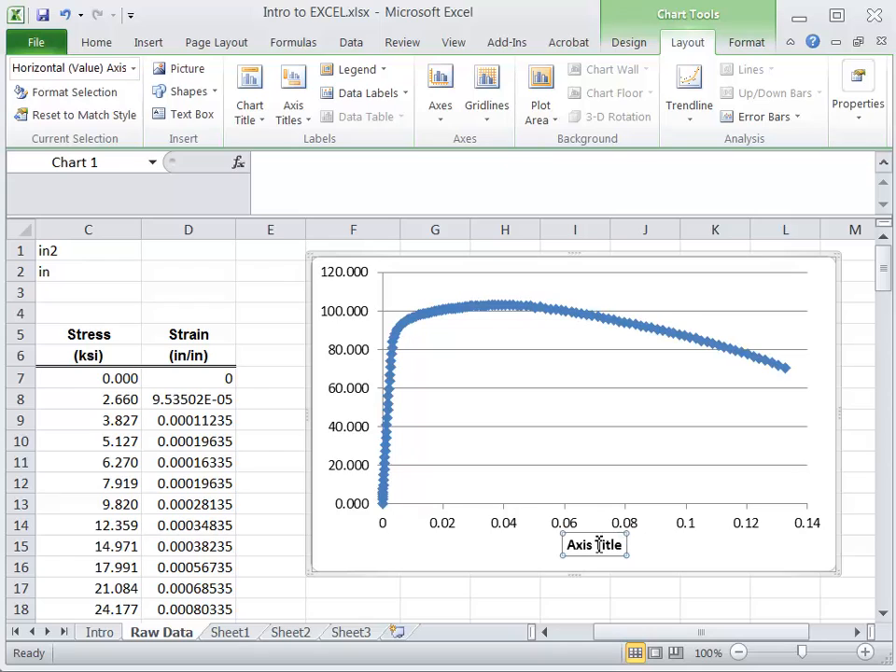
double_click(598, 545)
triple_click(598, 545)
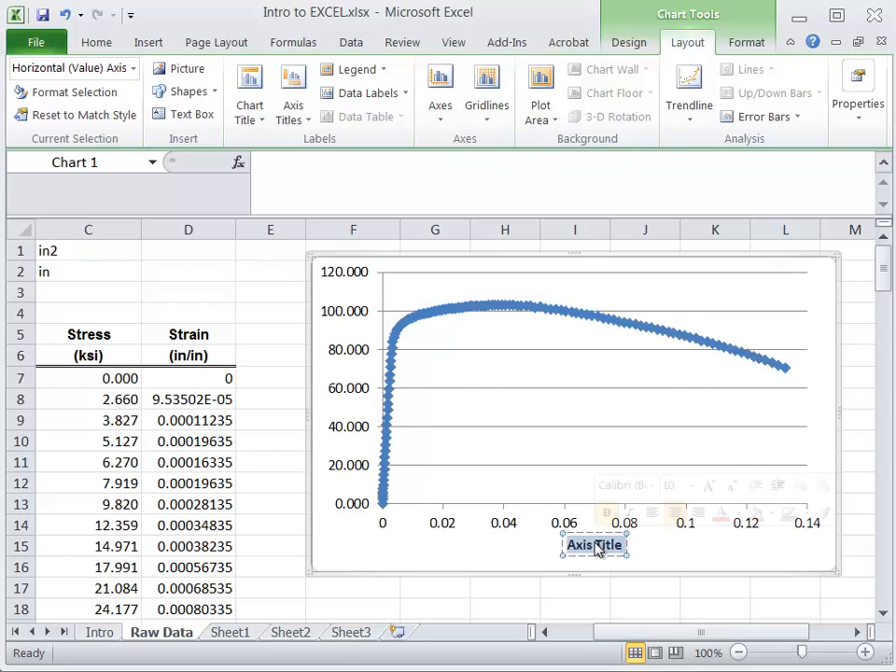
text(Strai)
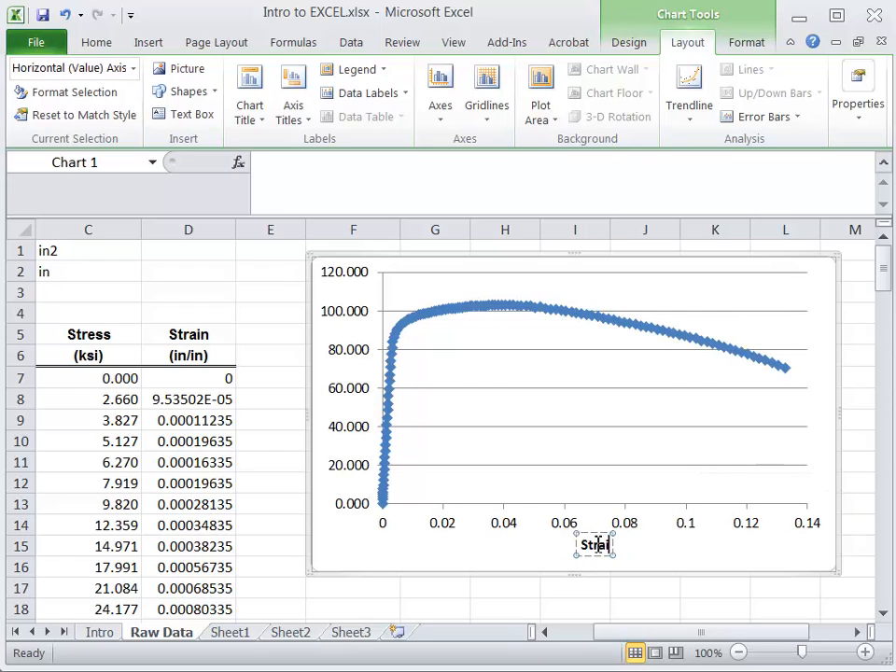
text(n (in/in))
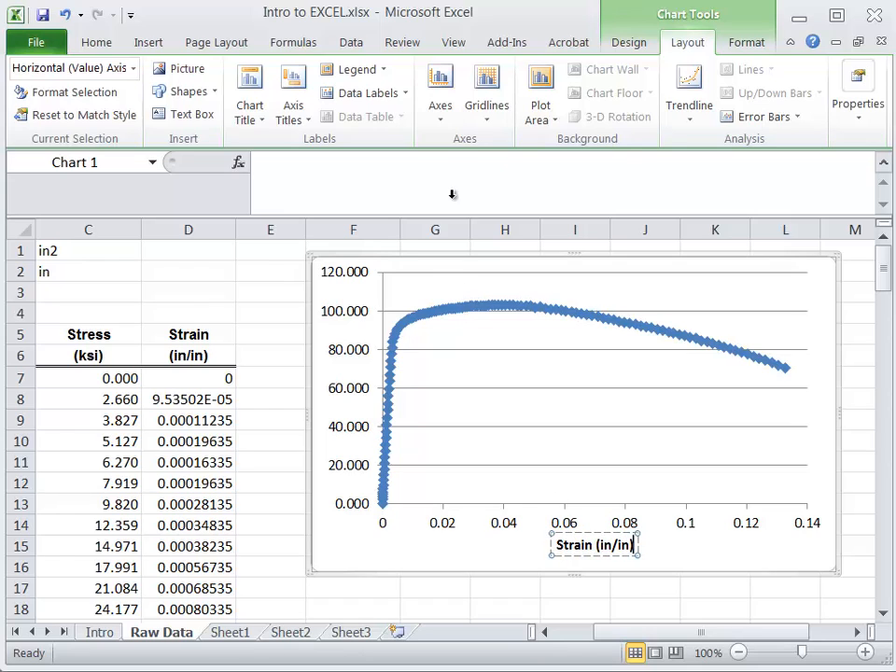
Step: Add a rotated title to the chart's vertical axis reading "Stress (ksi)"
click(296, 124)
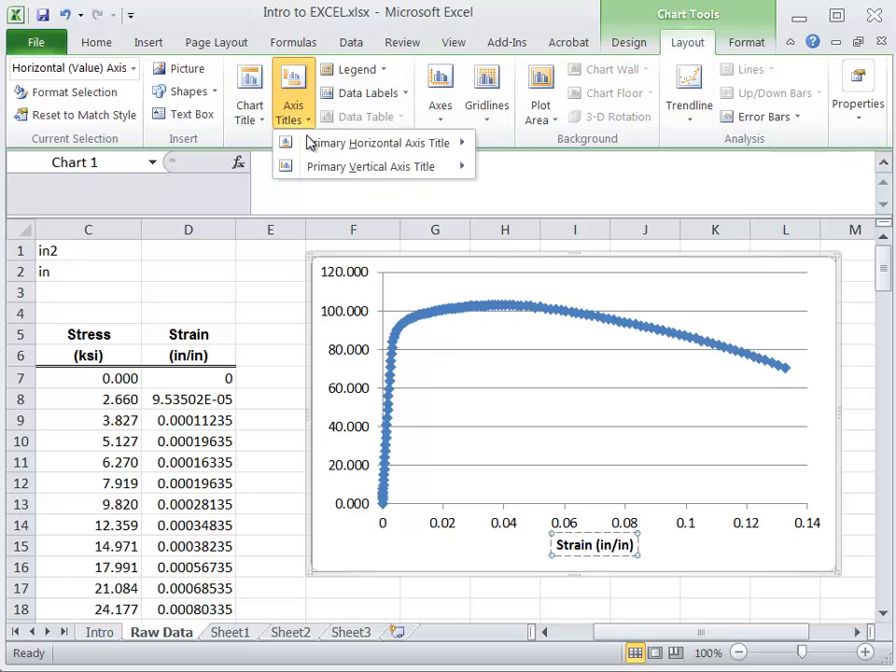
mouse_move(291, 166)
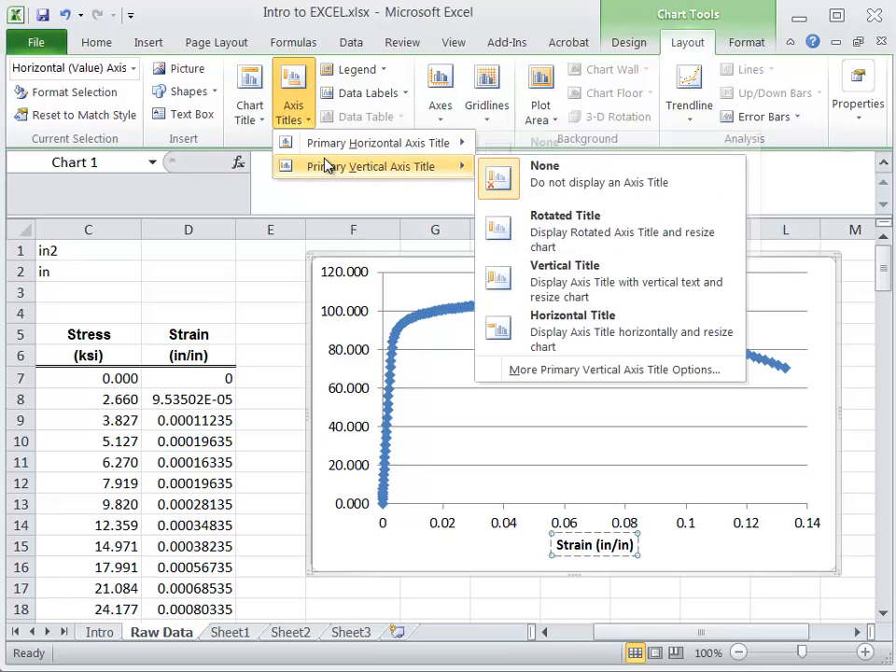
click(499, 227)
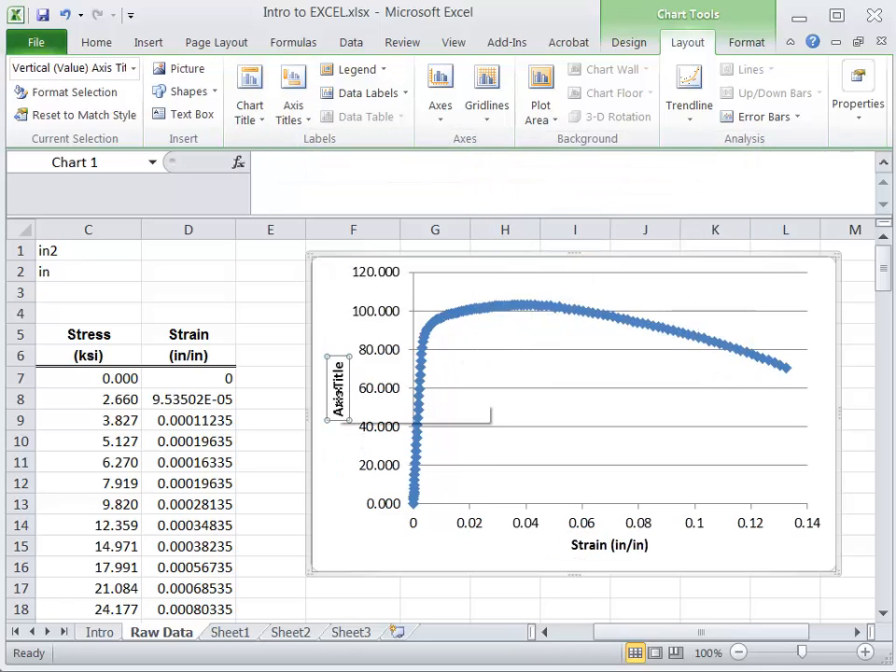
triple_click(337, 396)
text(Stre)
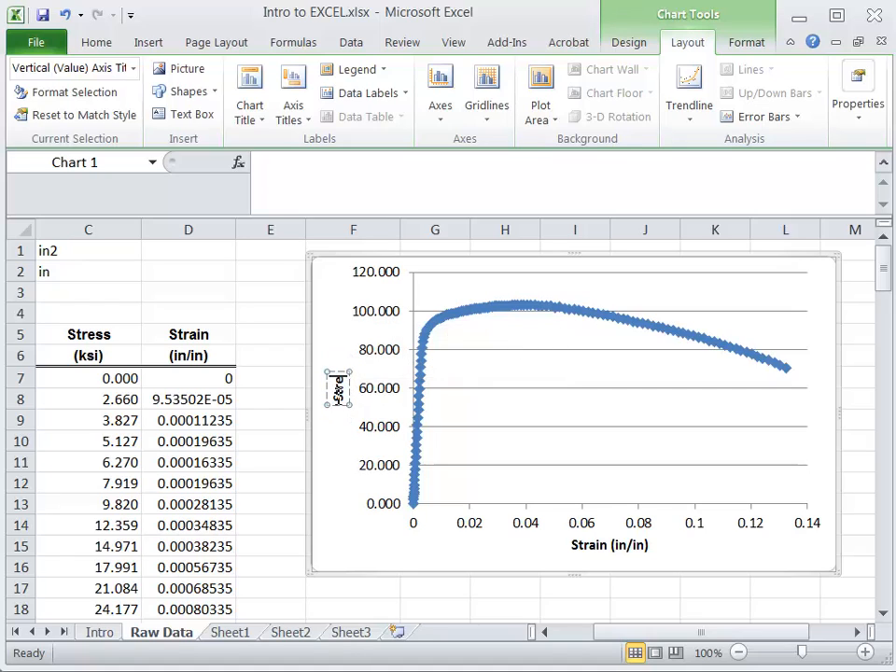
text(ss (ksi))
Step: Format the vertical stress axis numbers with 0 decimal places
click(369, 395)
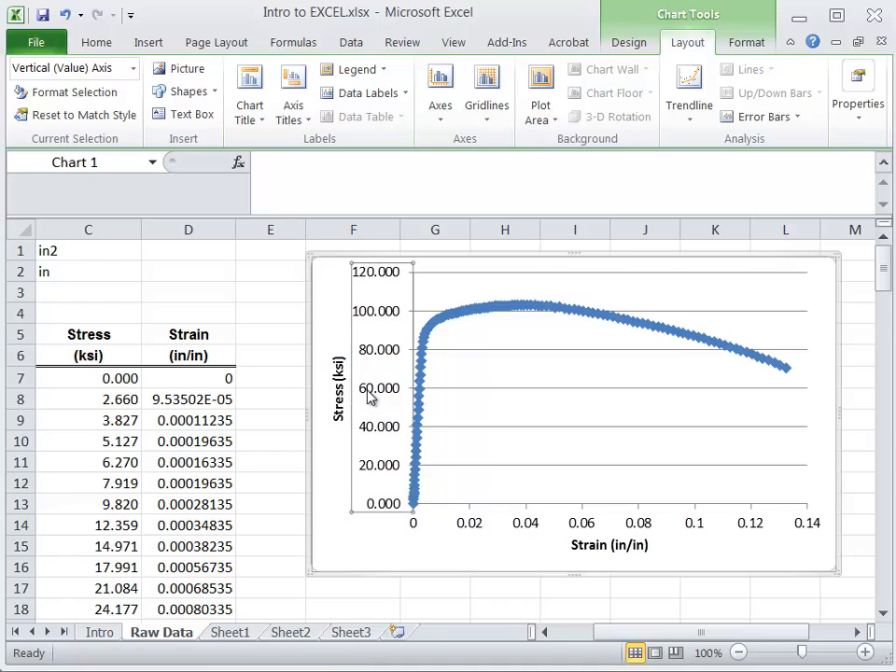
double_click(370, 318)
click(235, 122)
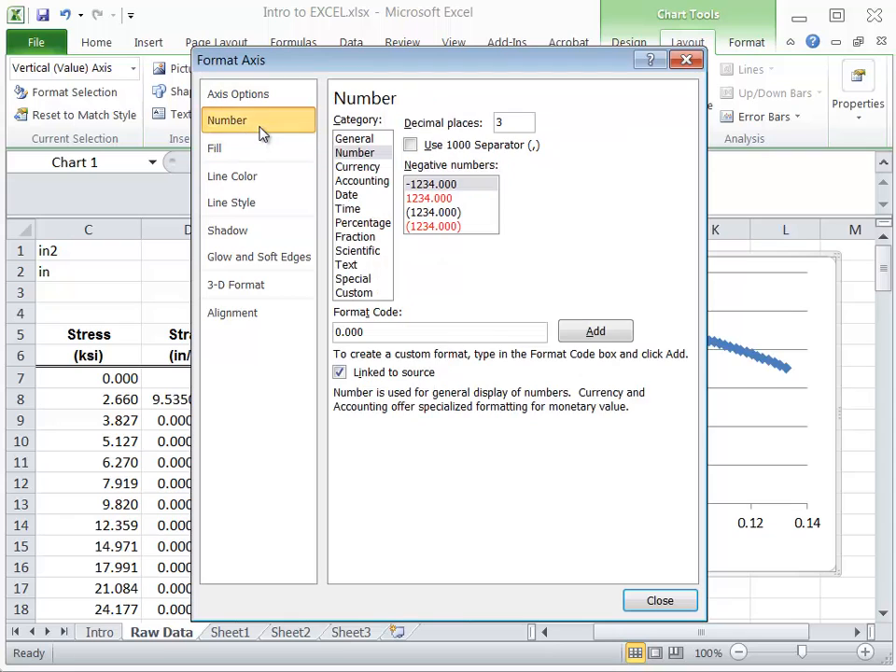
text(0)
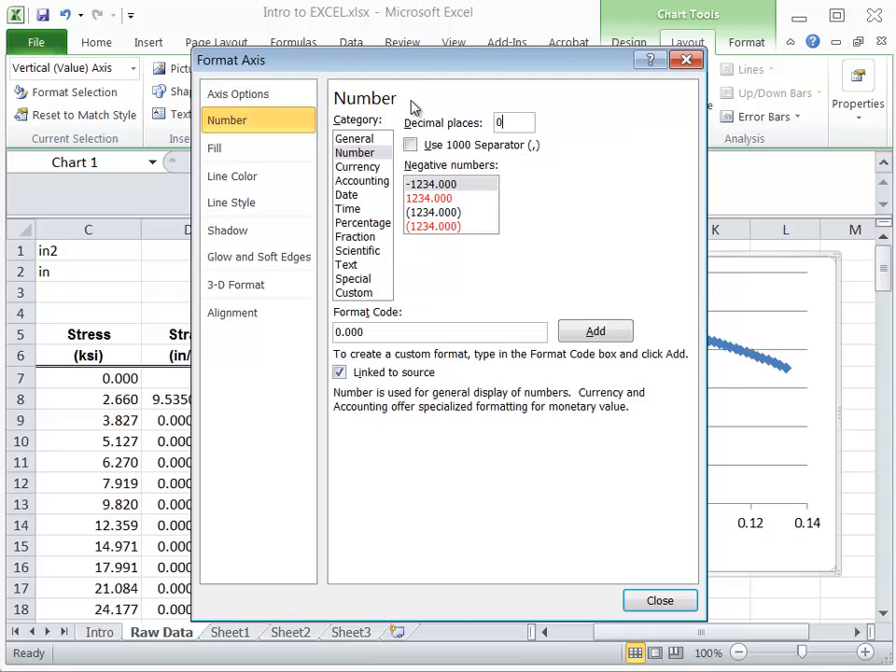
click(652, 602)
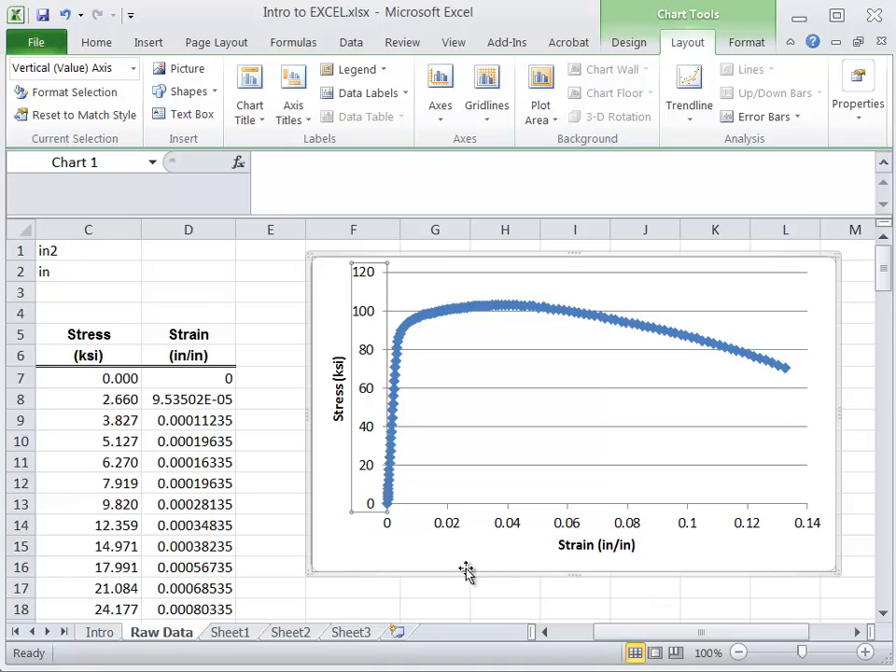
Step: Format the horizontal strain axis labels in the Number category with 5 decimal places
double_click(507, 532)
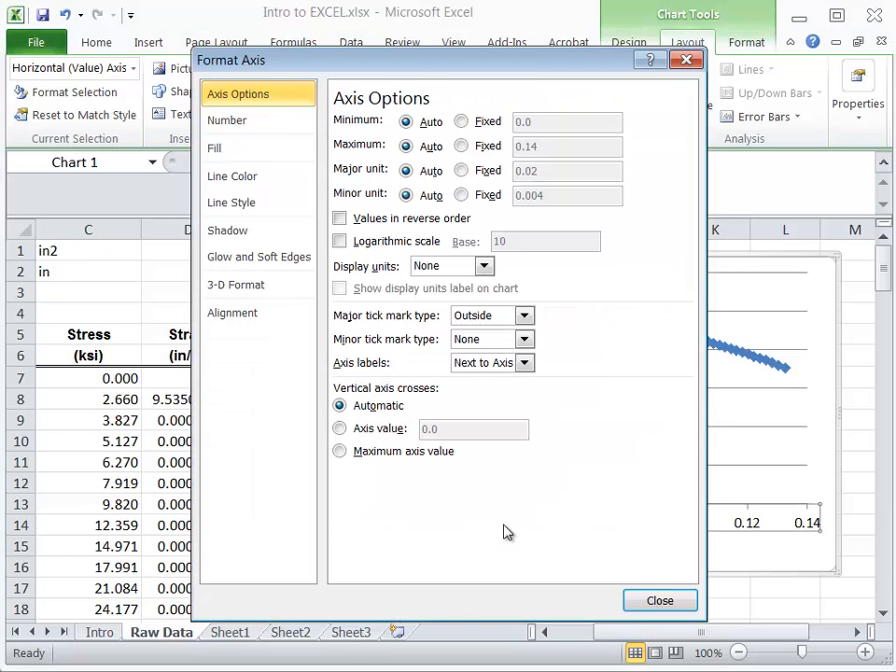
click(285, 126)
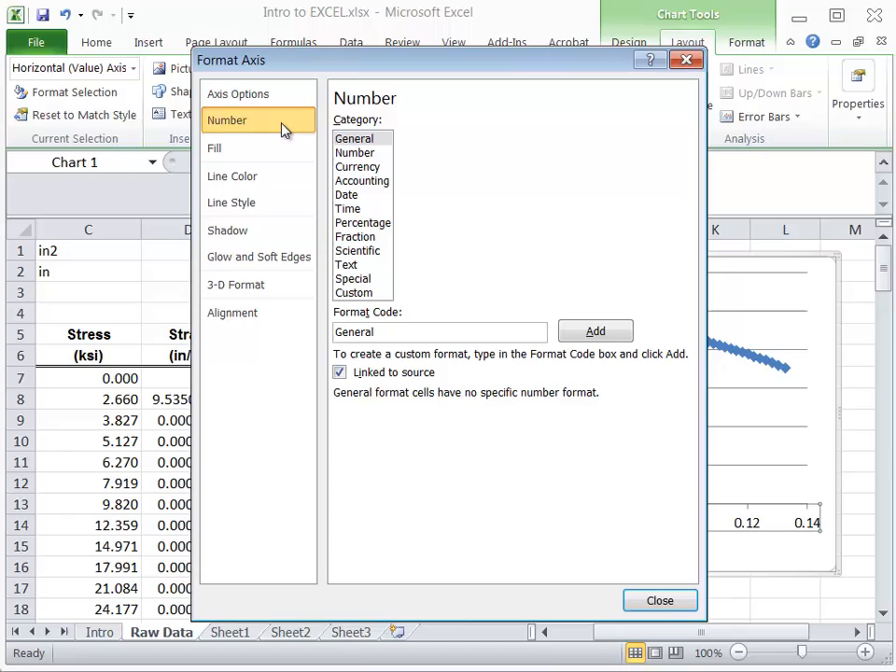
click(342, 152)
drag(494, 122, 520, 132)
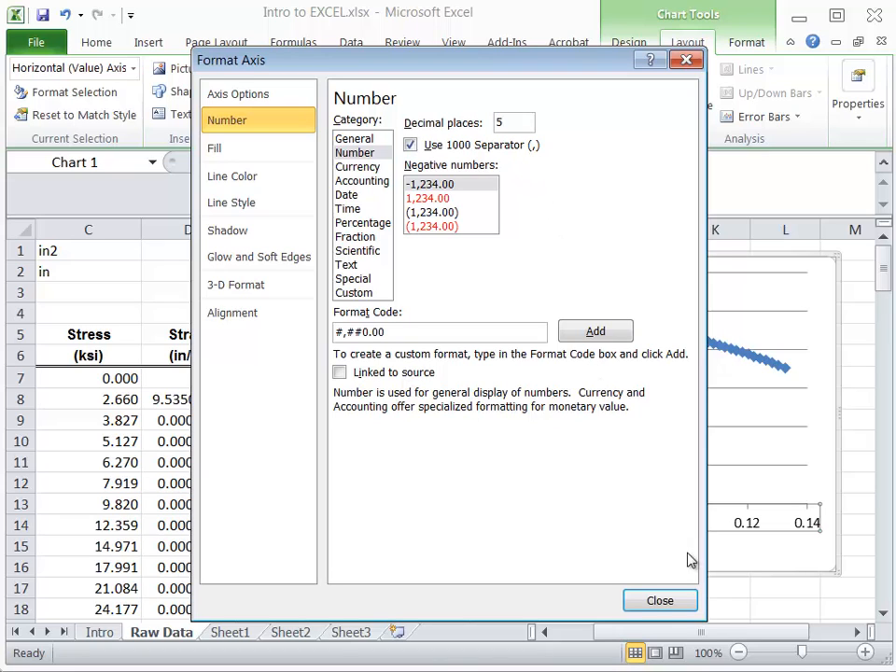
click(659, 600)
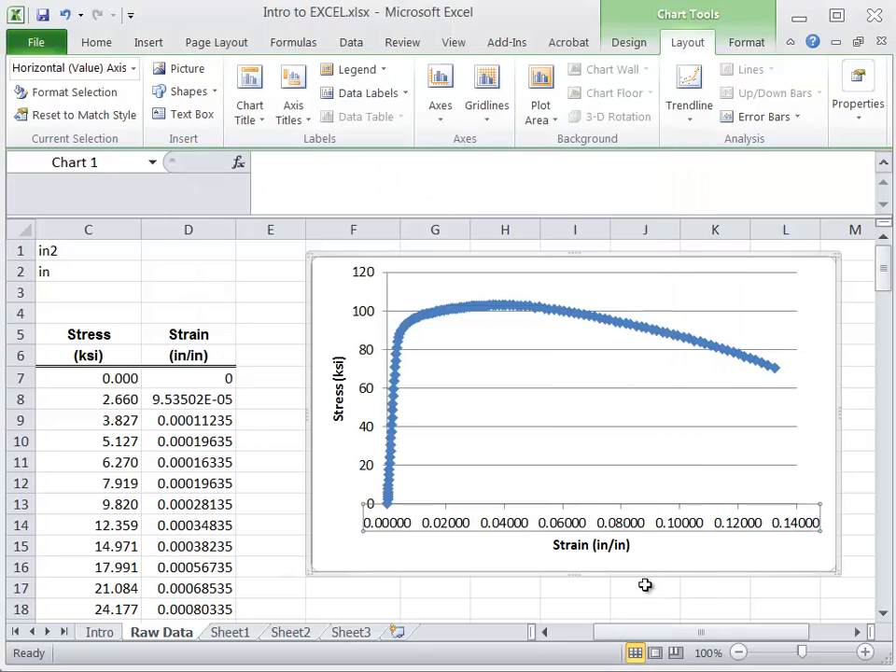
click(461, 557)
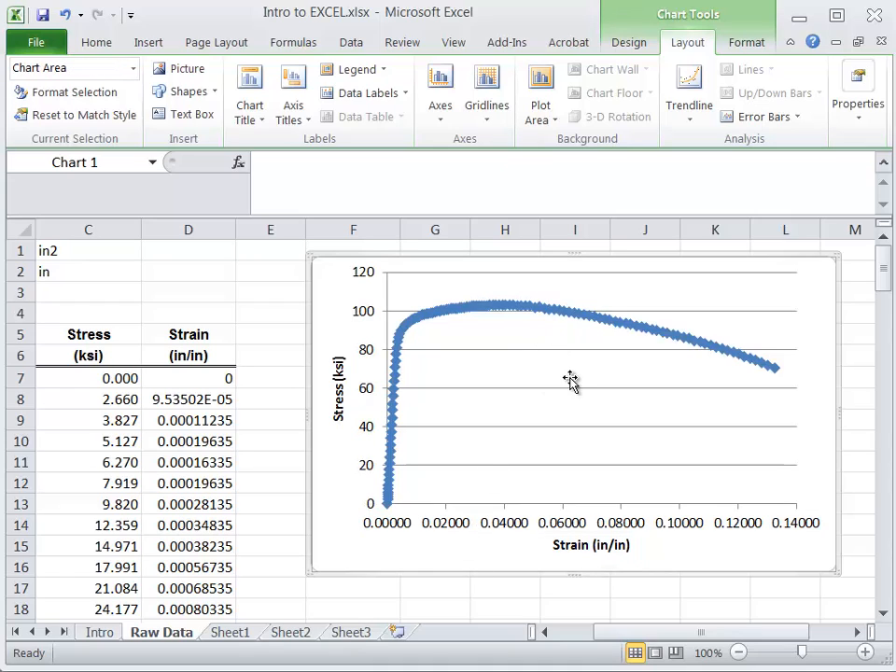
Step: Display both major and minor primary horizontal gridlines on the chart
click(492, 118)
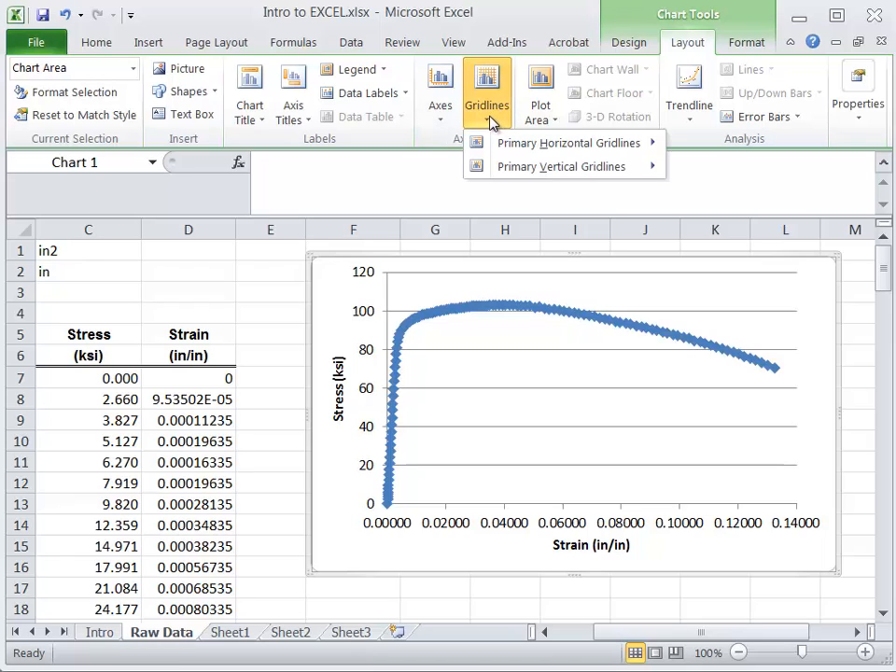
mouse_move(502, 142)
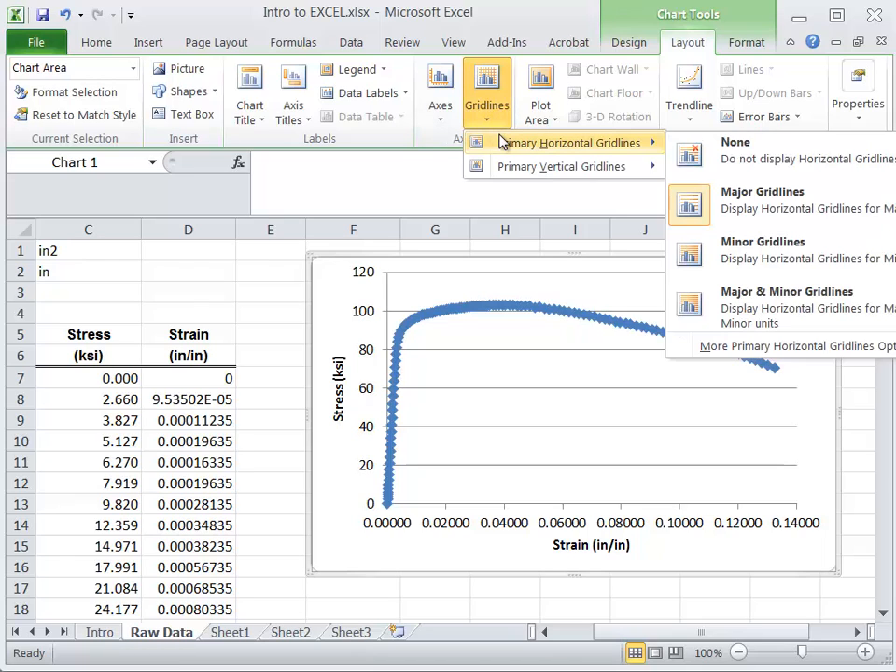
click(749, 309)
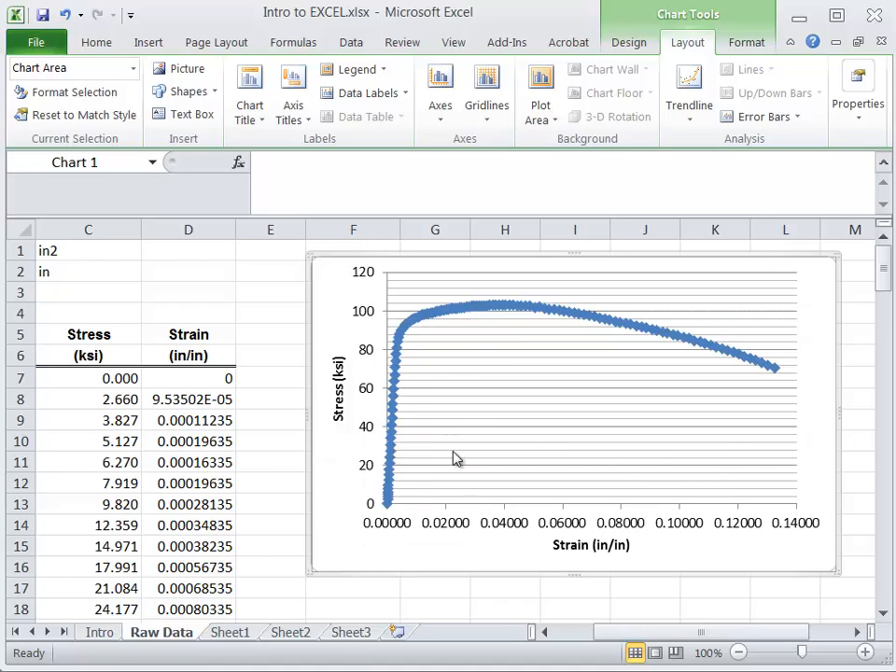
Step: Display both major and minor primary vertical gridlines on the chart
click(486, 122)
mouse_move(536, 177)
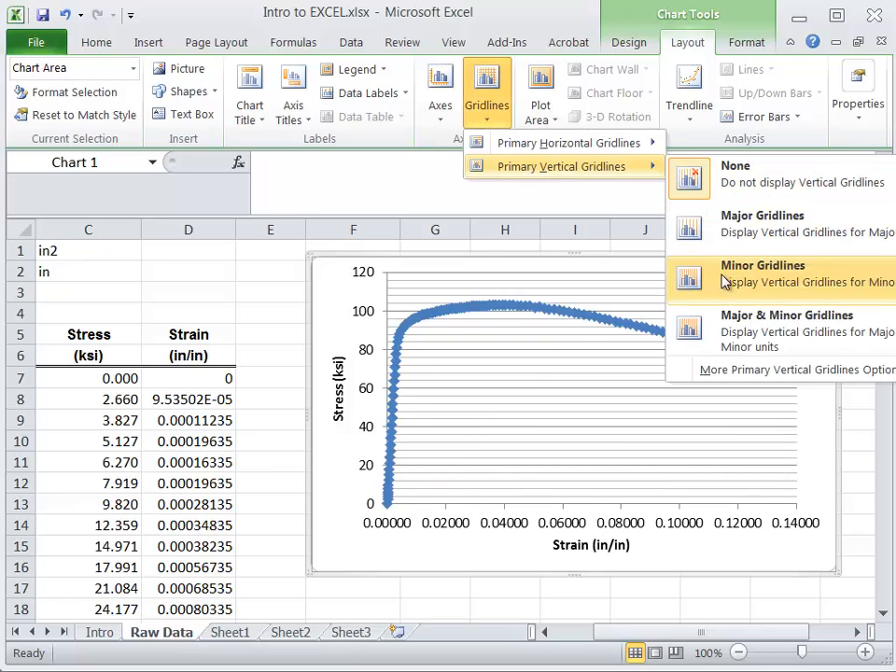
click(740, 333)
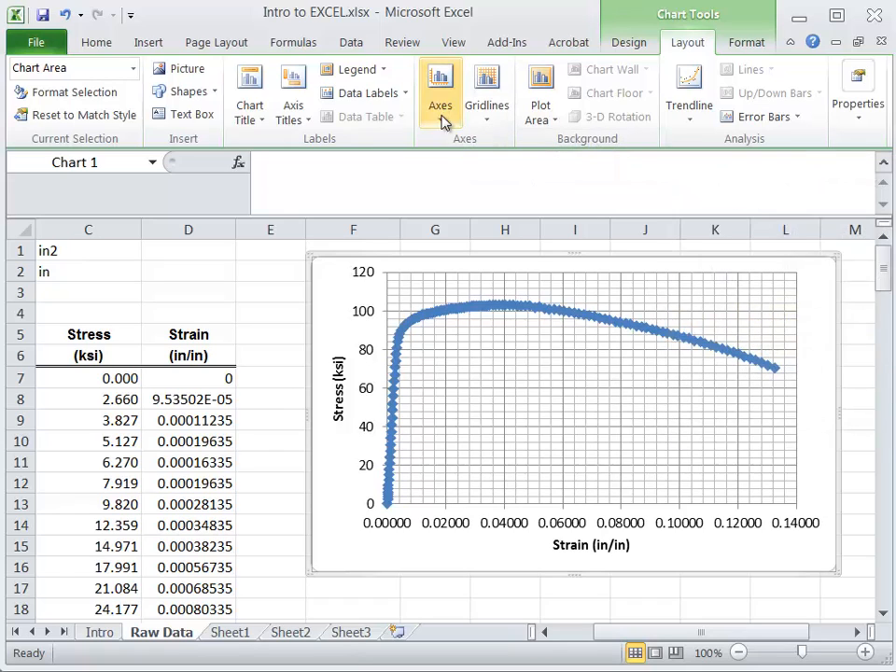
Step: Add a title above the chart reading "Stress Strain Diagram"
click(252, 118)
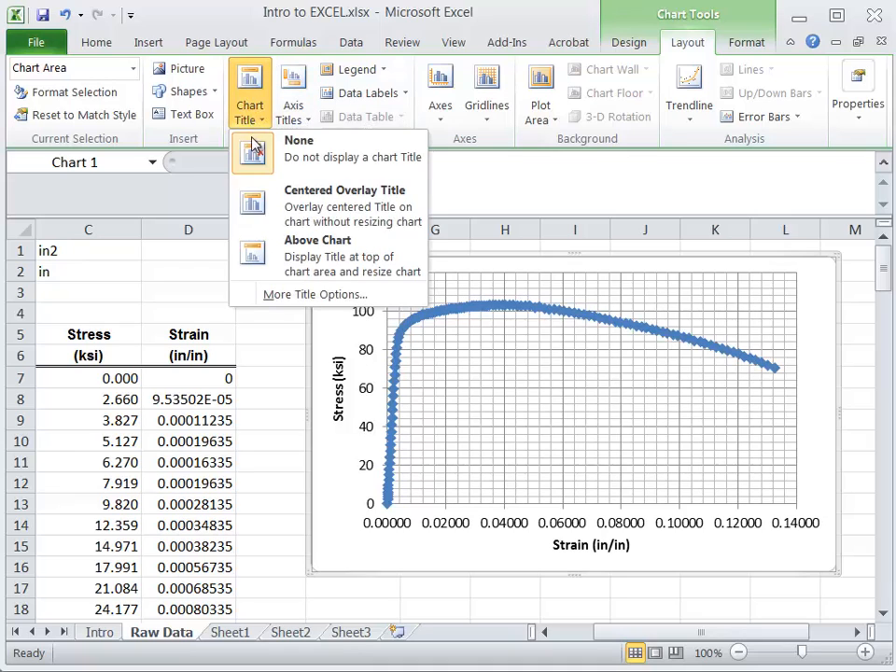
click(264, 198)
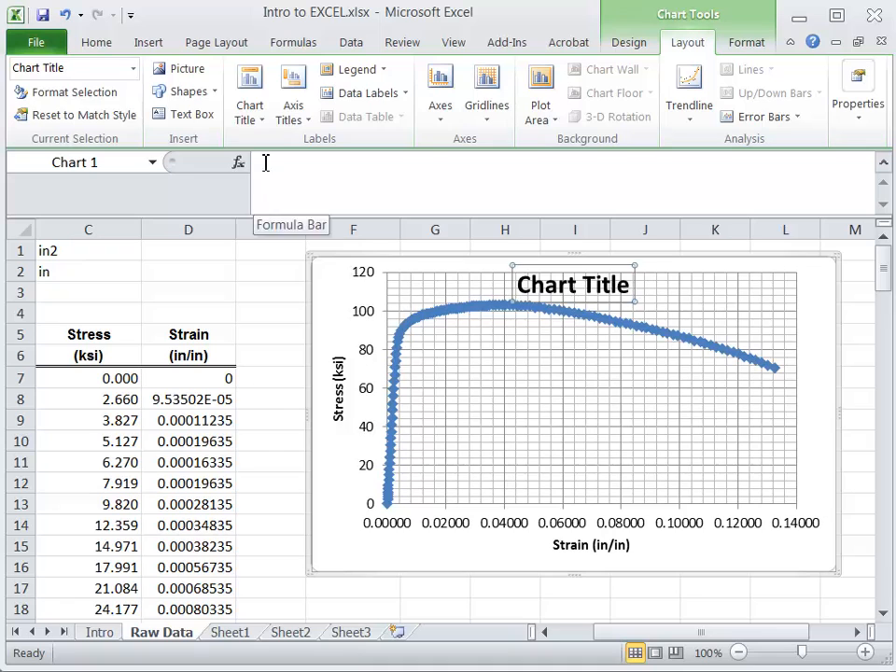
click(257, 116)
click(245, 250)
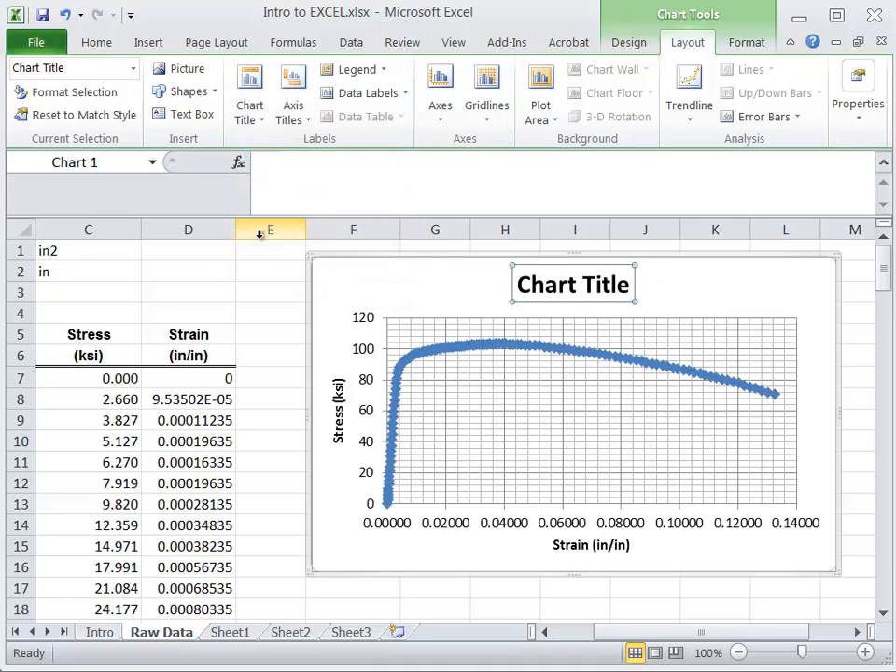
triple_click(578, 290)
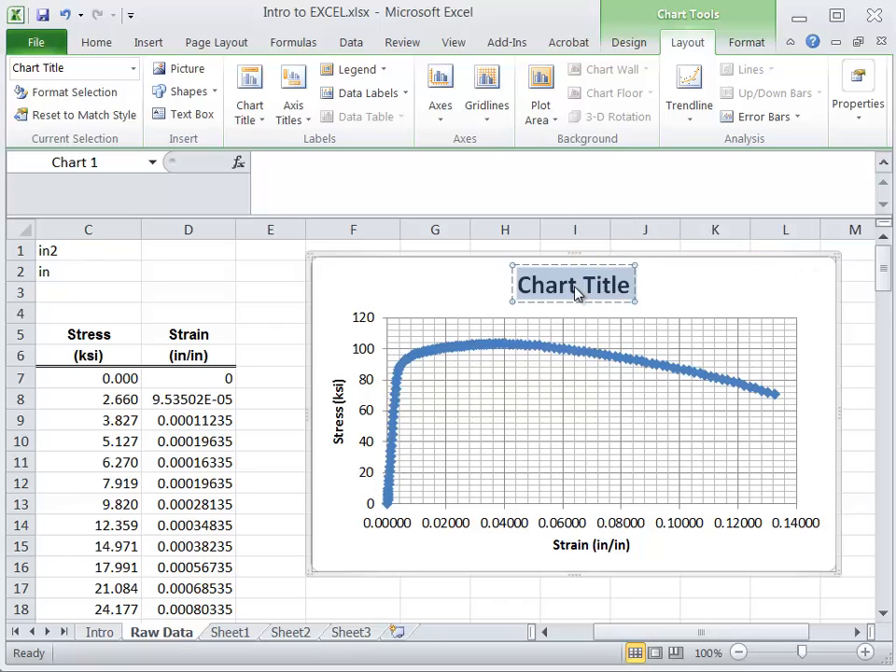
text(Stress St)
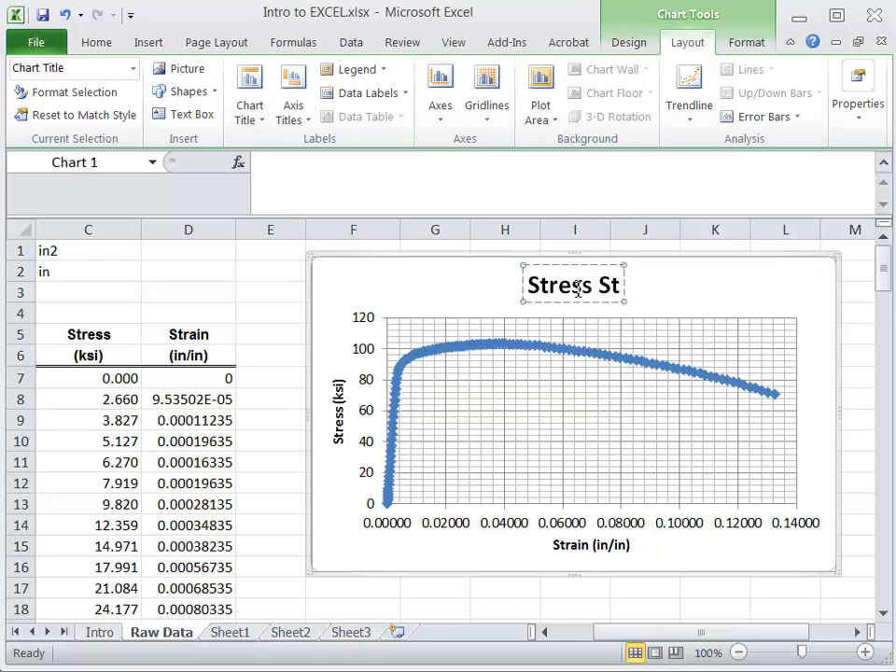
text(rain Diagram)
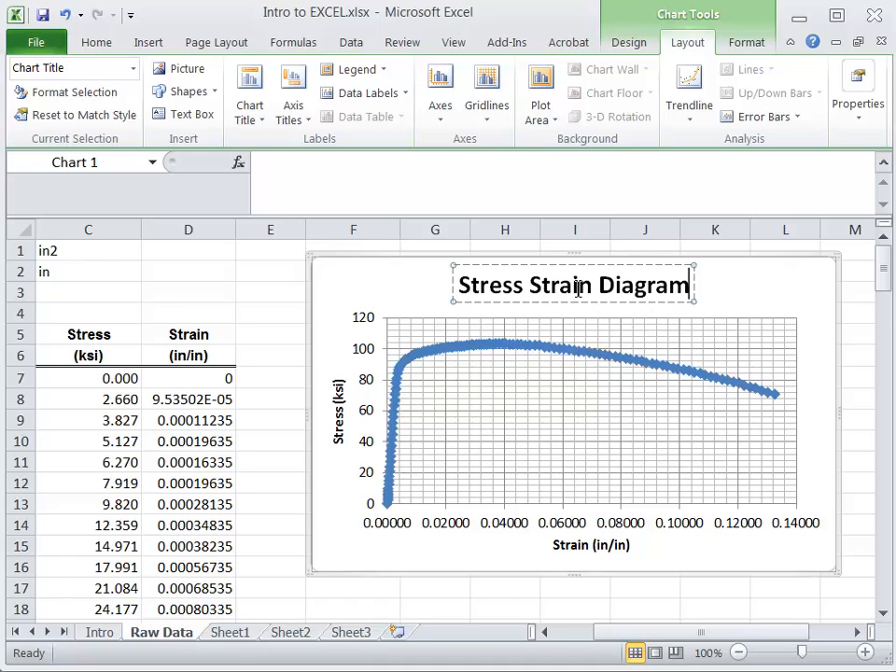
click(685, 415)
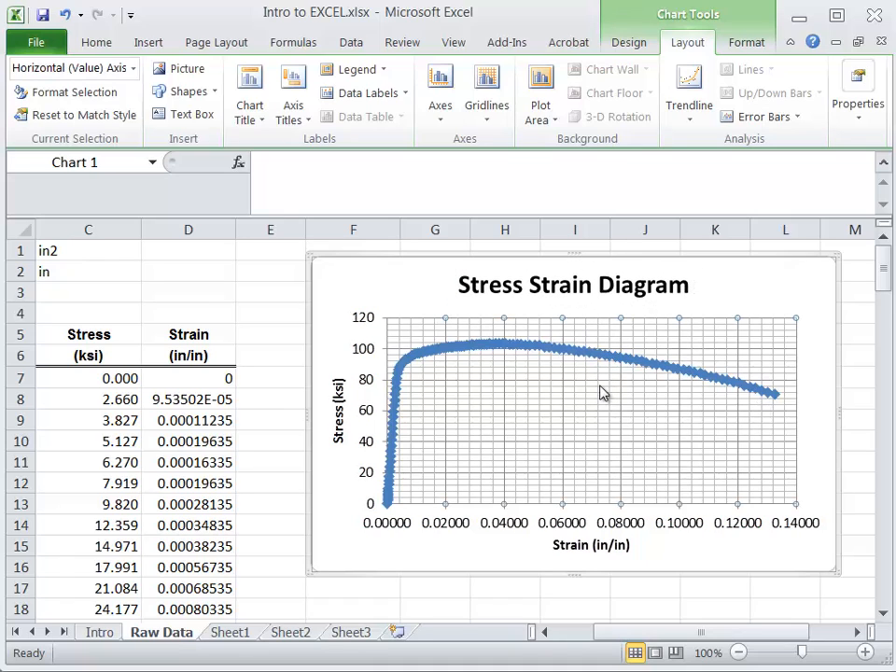
click(416, 286)
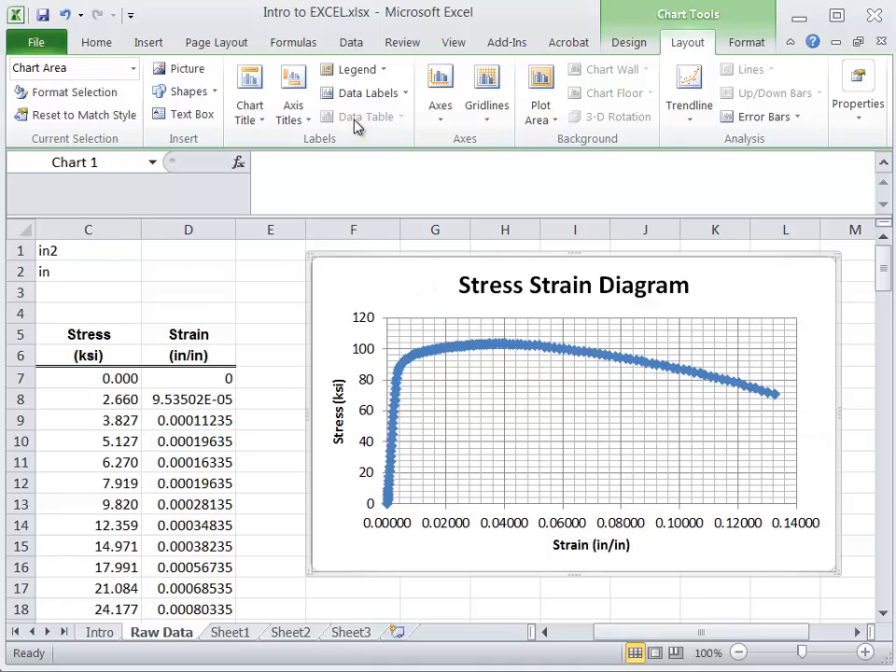
Step: Show the legend overlaid at the right of the chart and move it inside the plot area below the curve's end
click(380, 72)
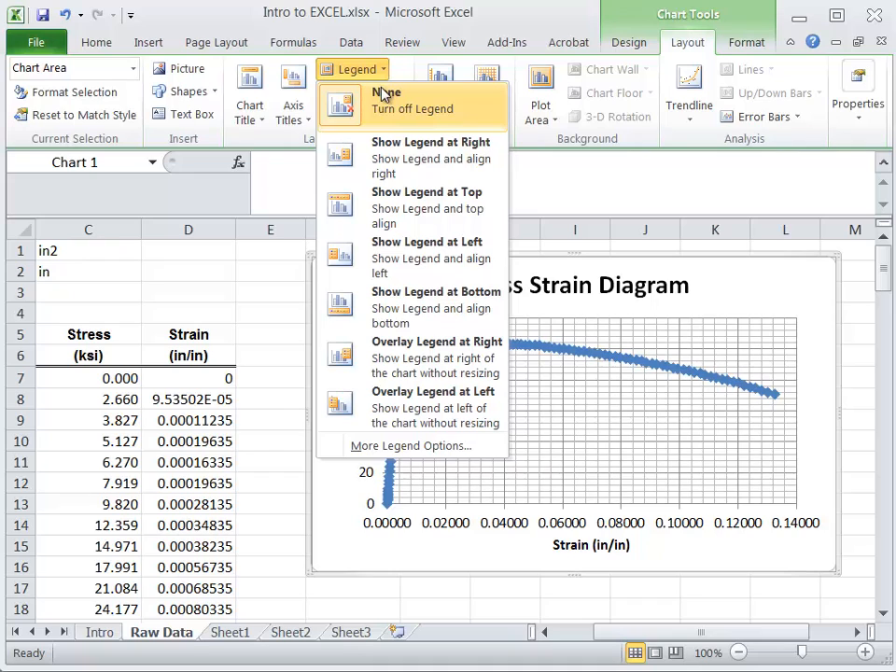
click(421, 355)
click(789, 446)
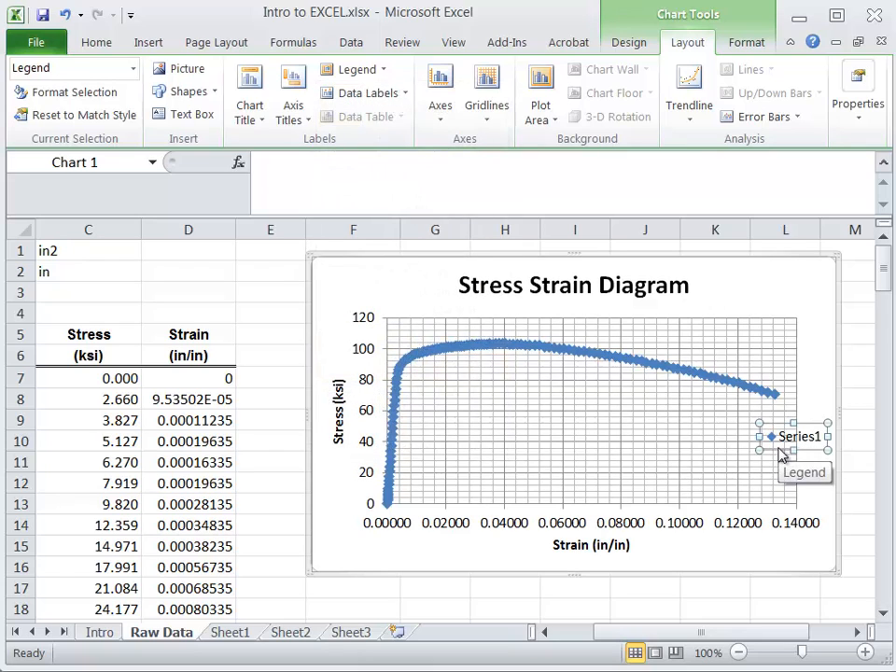
drag(782, 452, 719, 457)
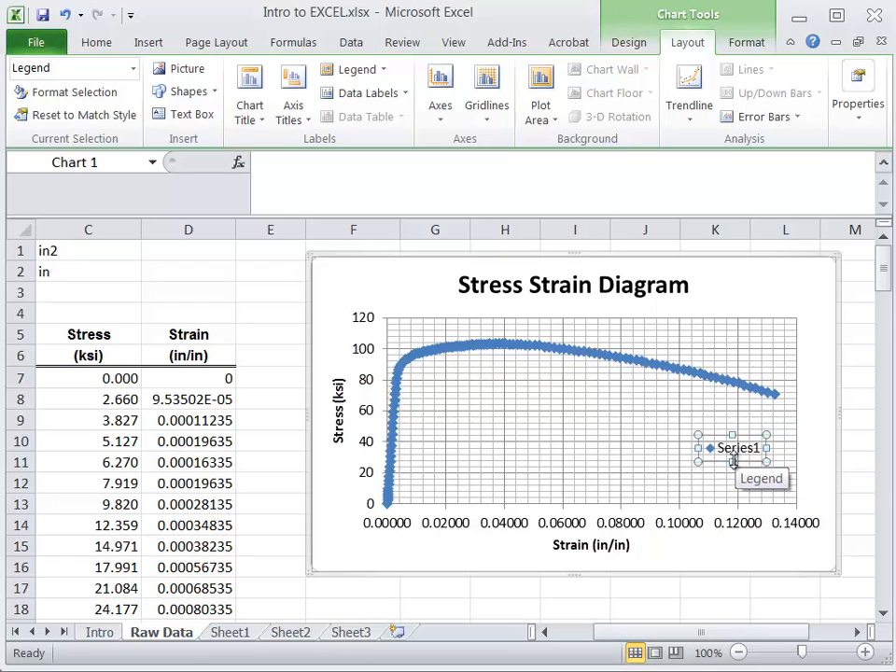
Step: Give the legend a solid white fill
double_click(734, 461)
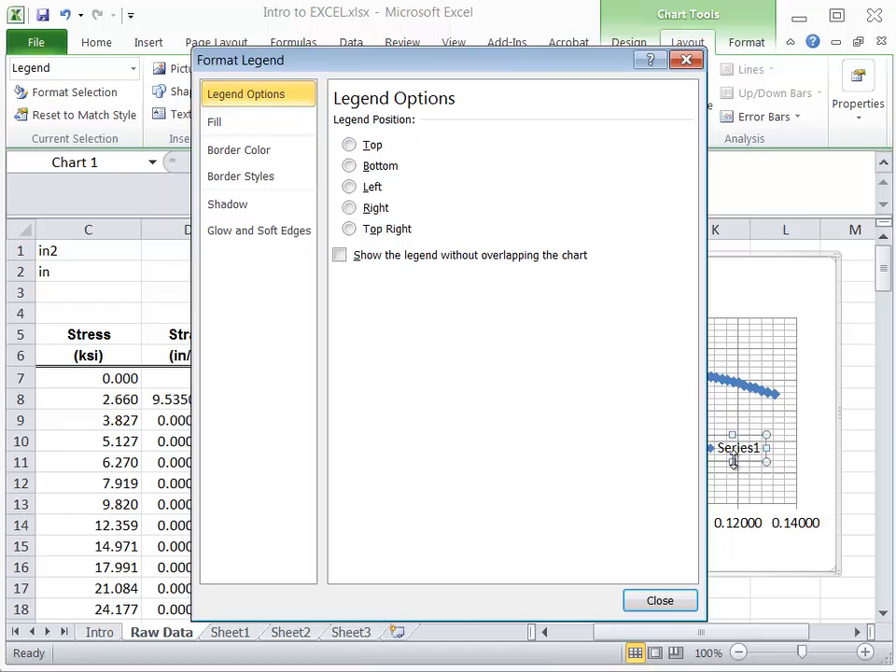
click(253, 133)
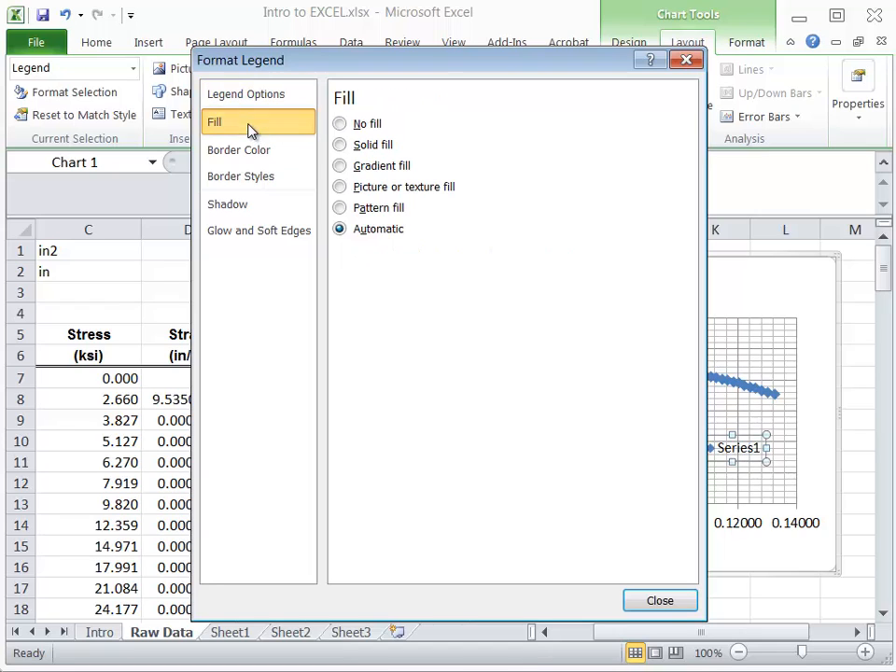
click(340, 144)
click(435, 276)
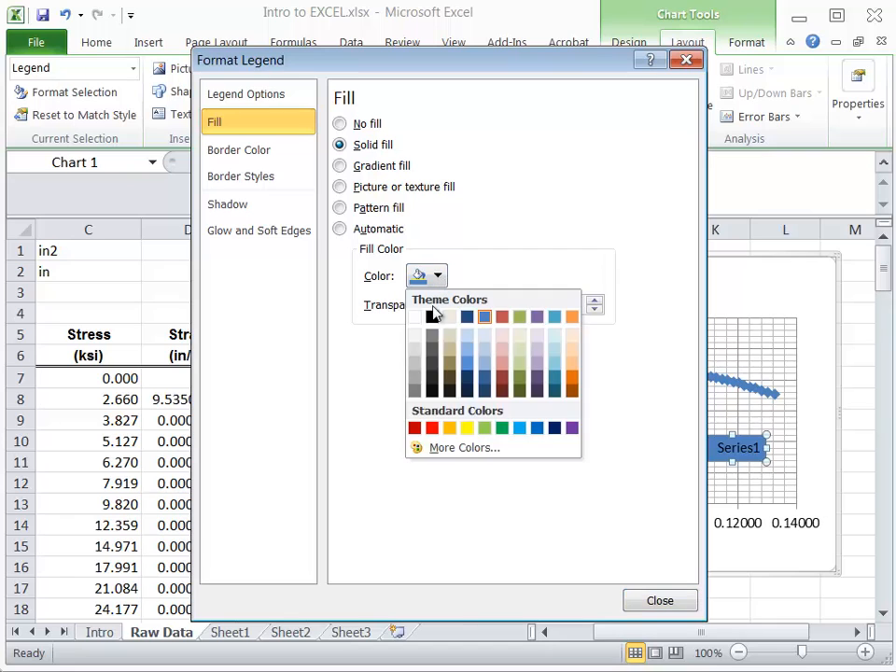
click(415, 318)
click(658, 600)
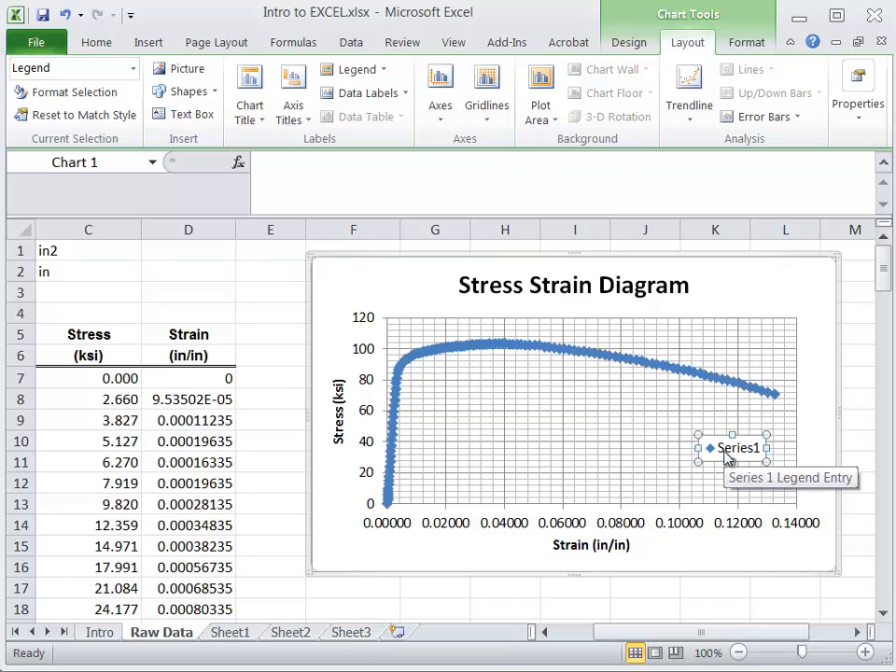
click(716, 553)
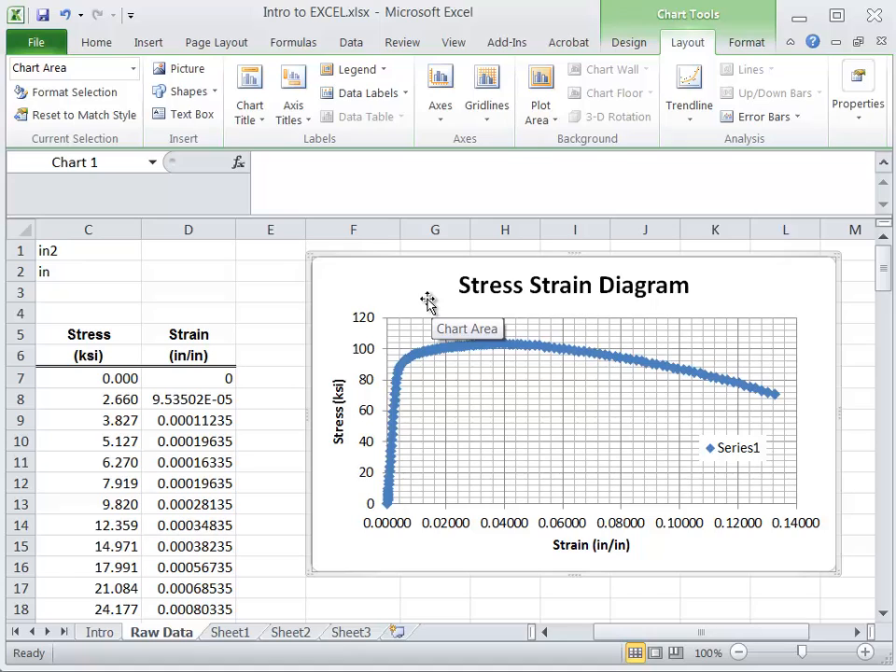
right_click(478, 385)
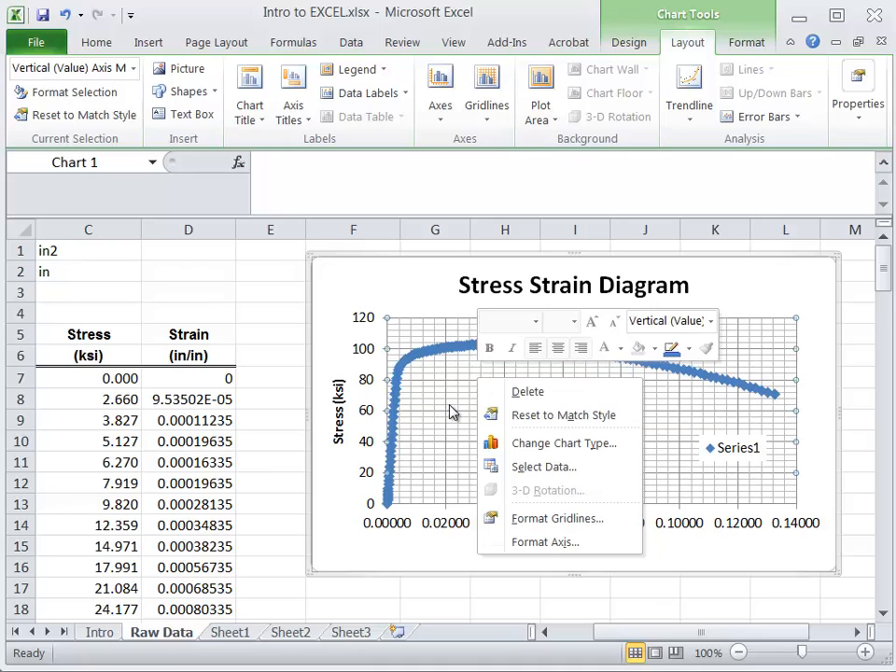
right_click(437, 354)
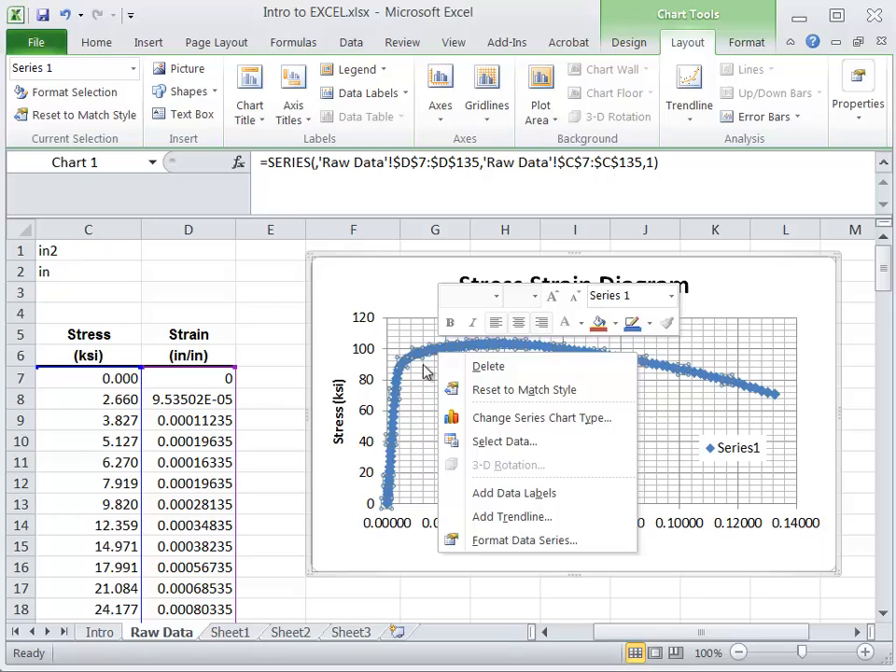
click(419, 381)
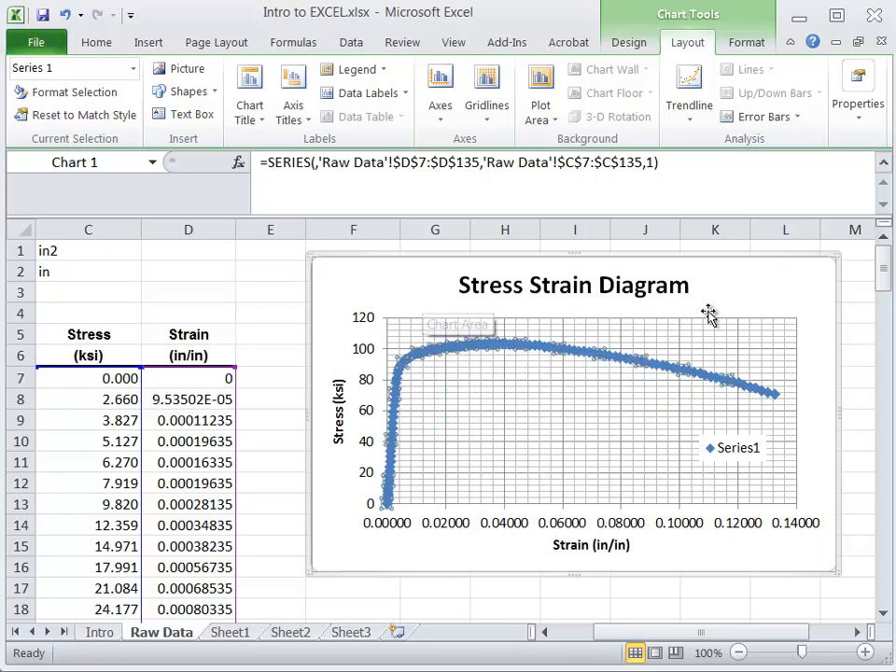
Step: Name the chart's data series "High Strength Steel" and move the legend to the plot area's upper-right corner
right_click(748, 305)
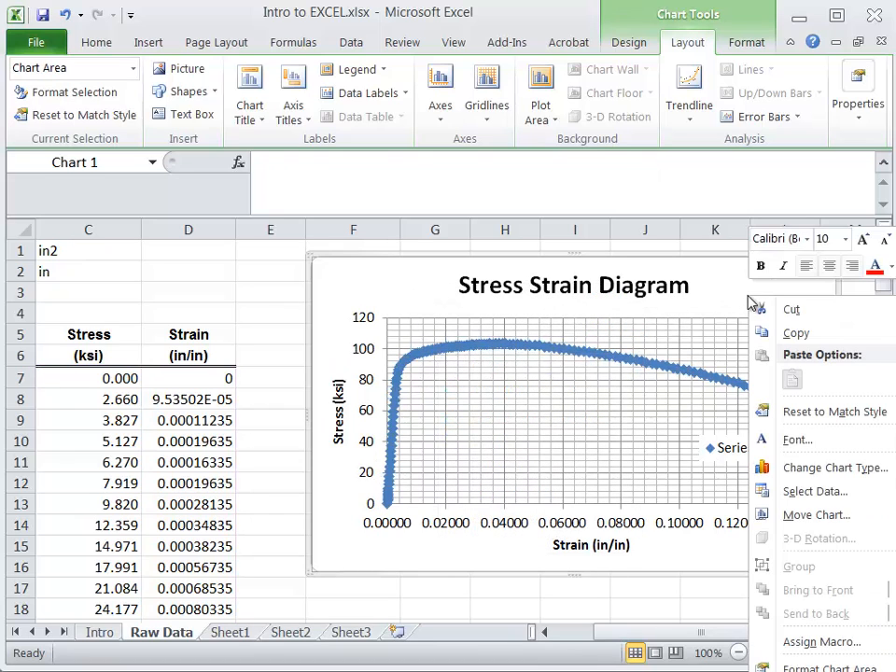
click(775, 491)
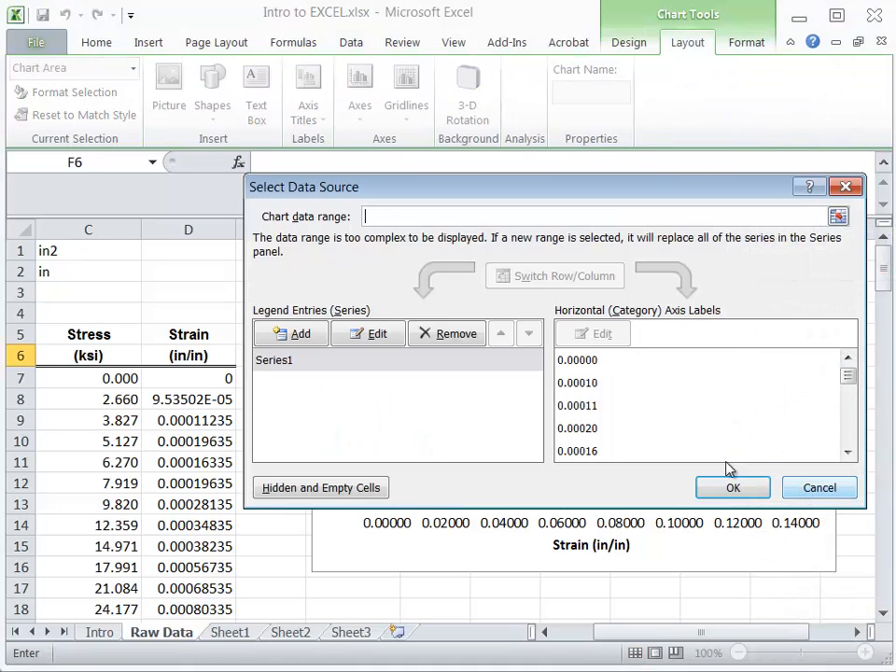
click(324, 364)
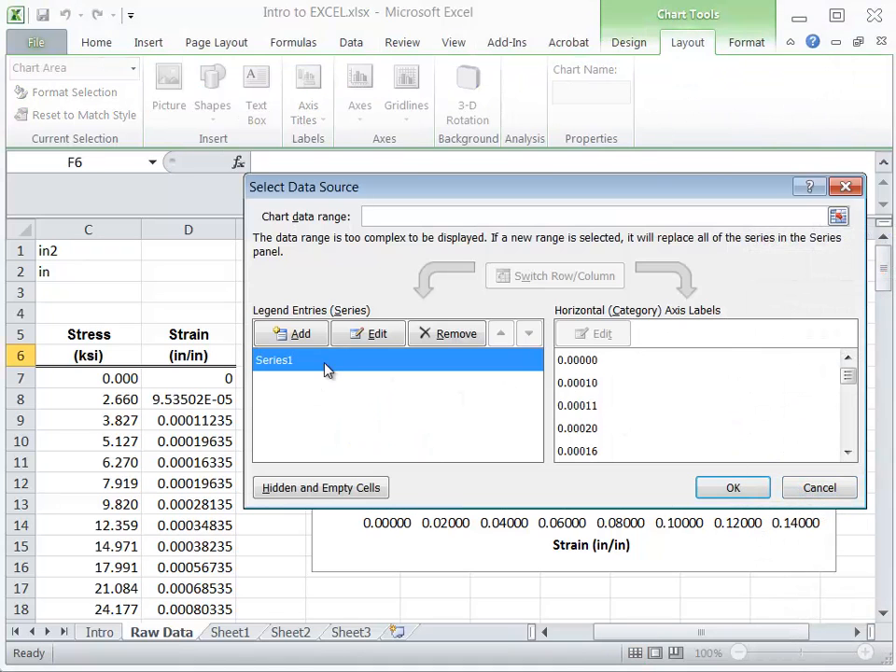
click(365, 338)
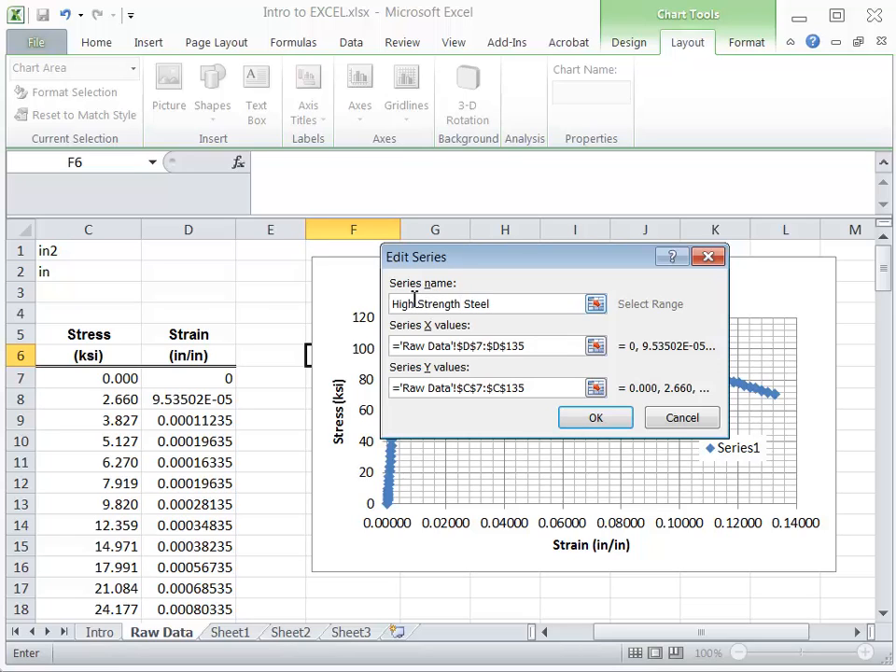
click(597, 421)
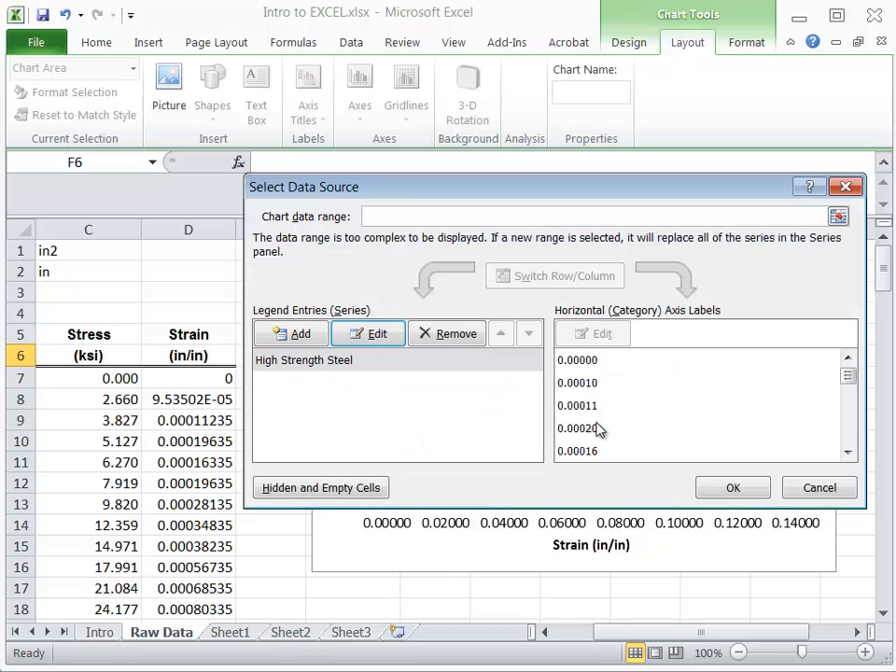
click(731, 489)
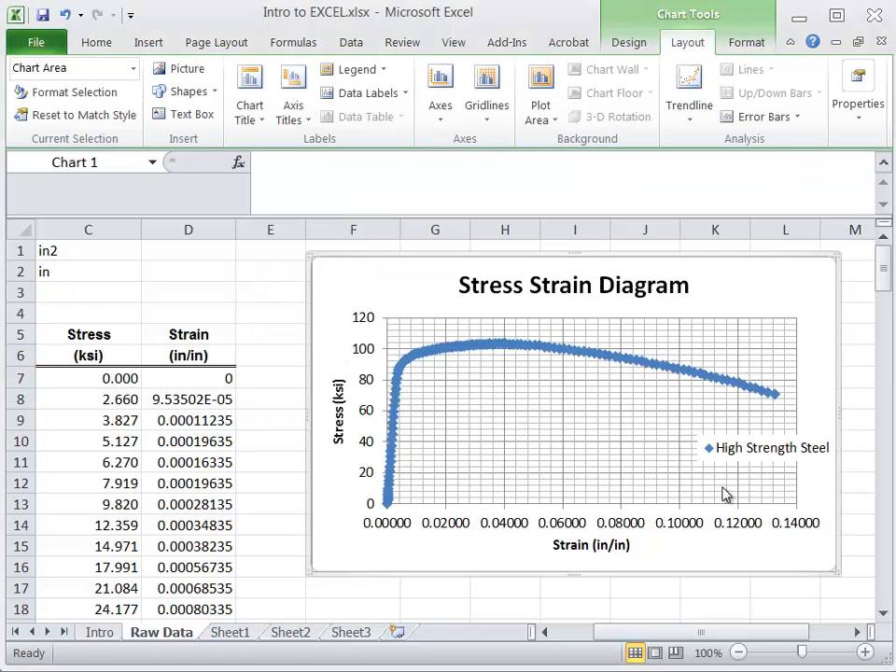
click(752, 458)
drag(747, 461, 692, 344)
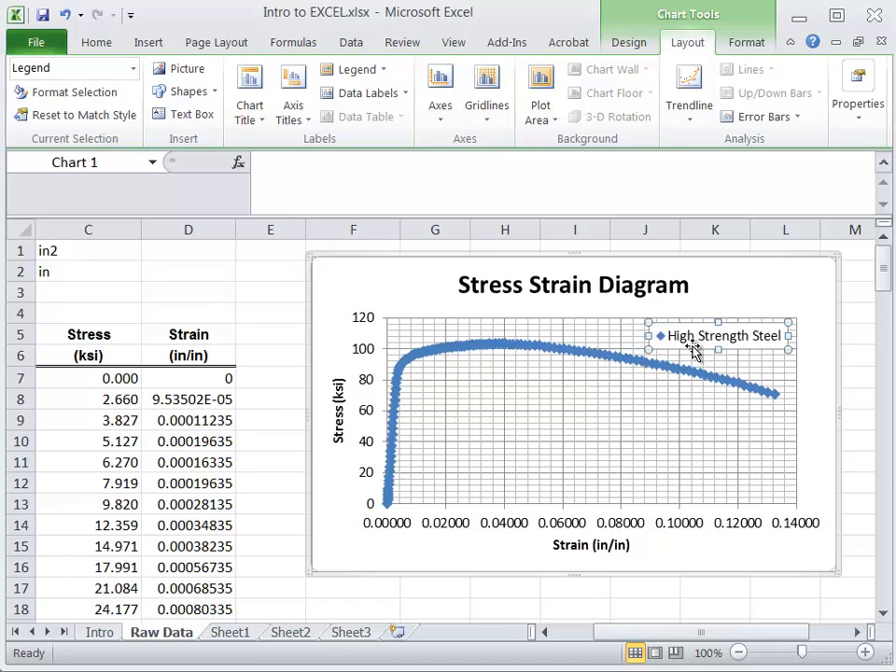
Step: Change the High Strength Steel series to built-in circle markers of size 4
double_click(549, 352)
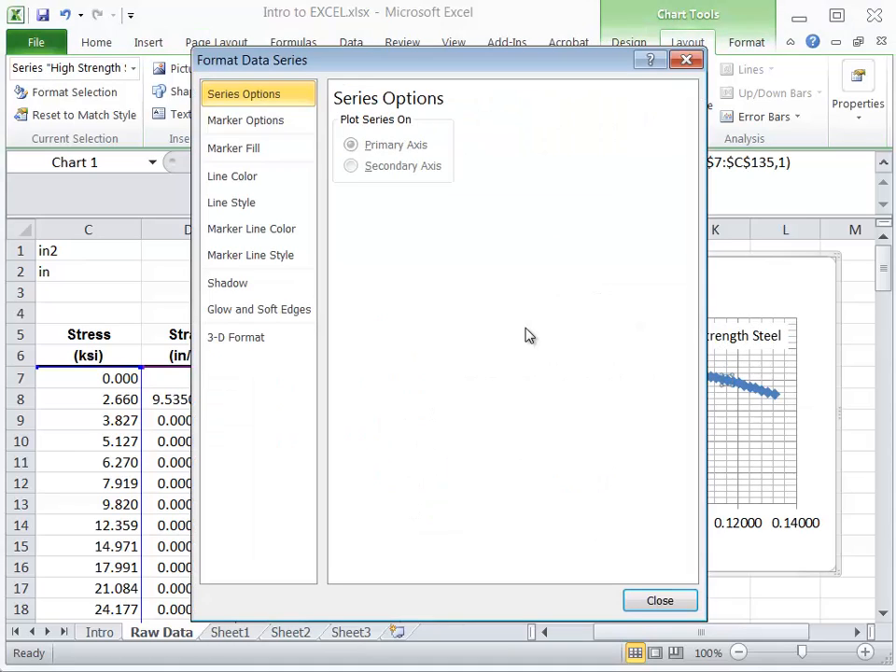
click(247, 120)
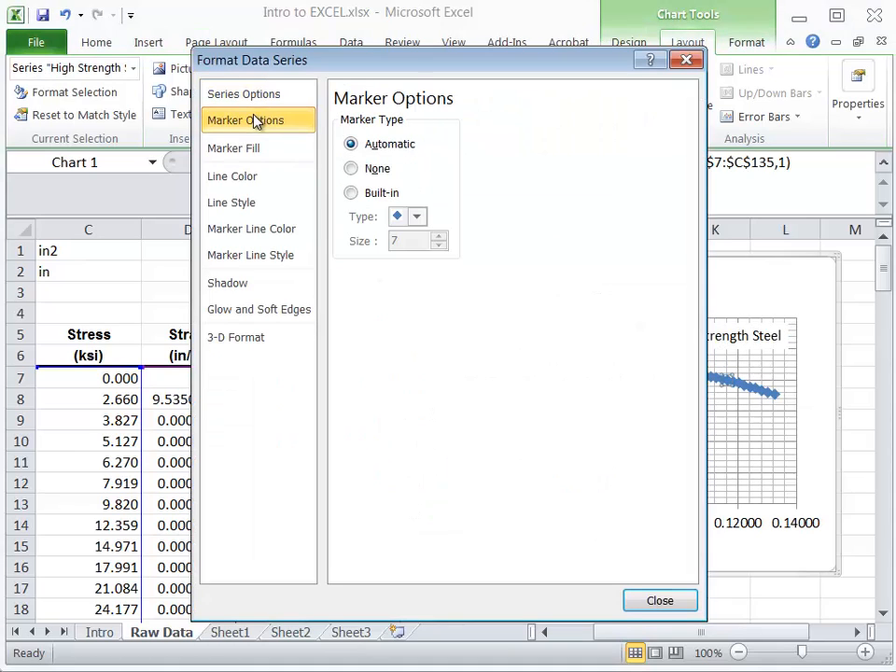
click(351, 194)
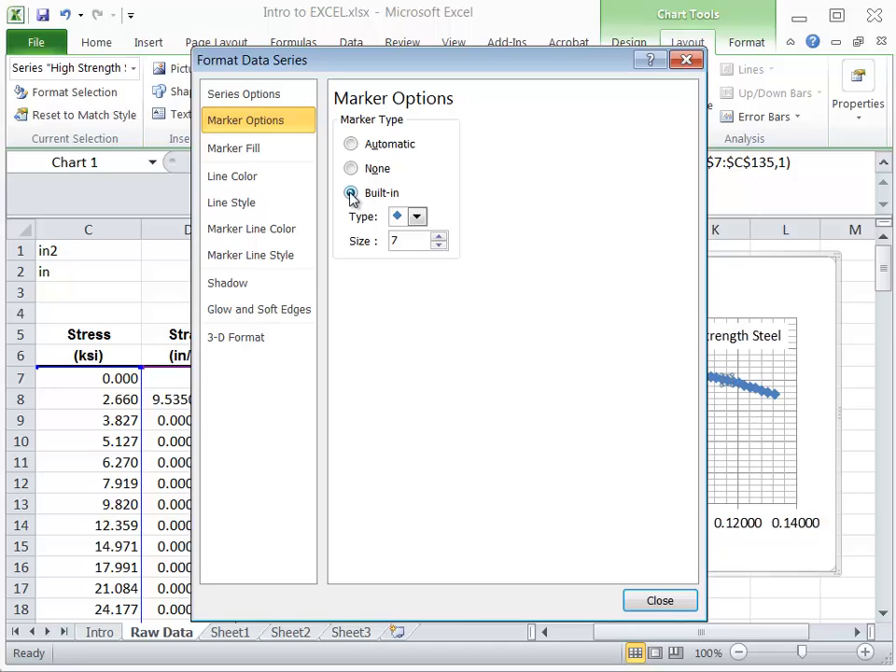
click(416, 216)
click(402, 365)
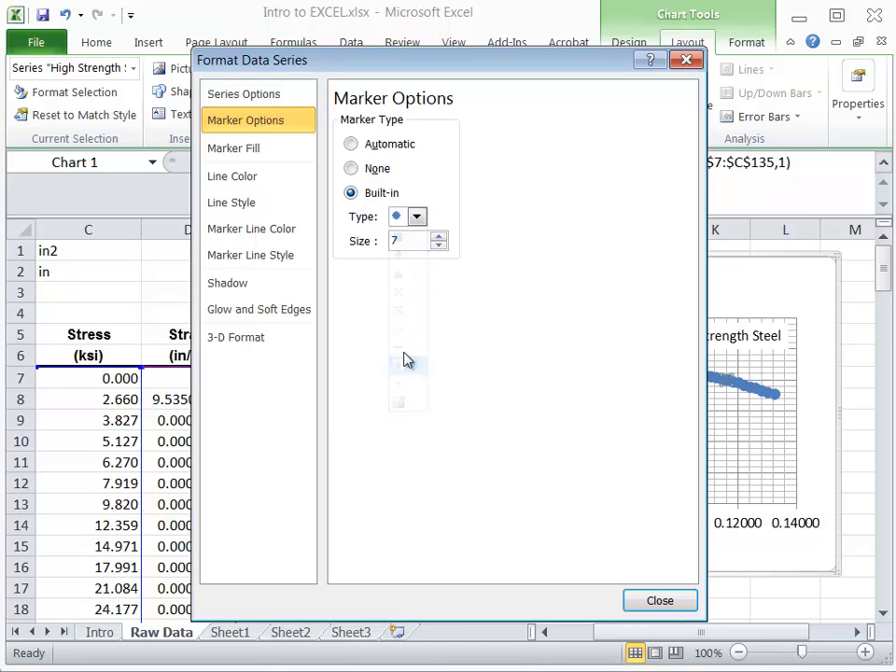
click(438, 245)
click(439, 246)
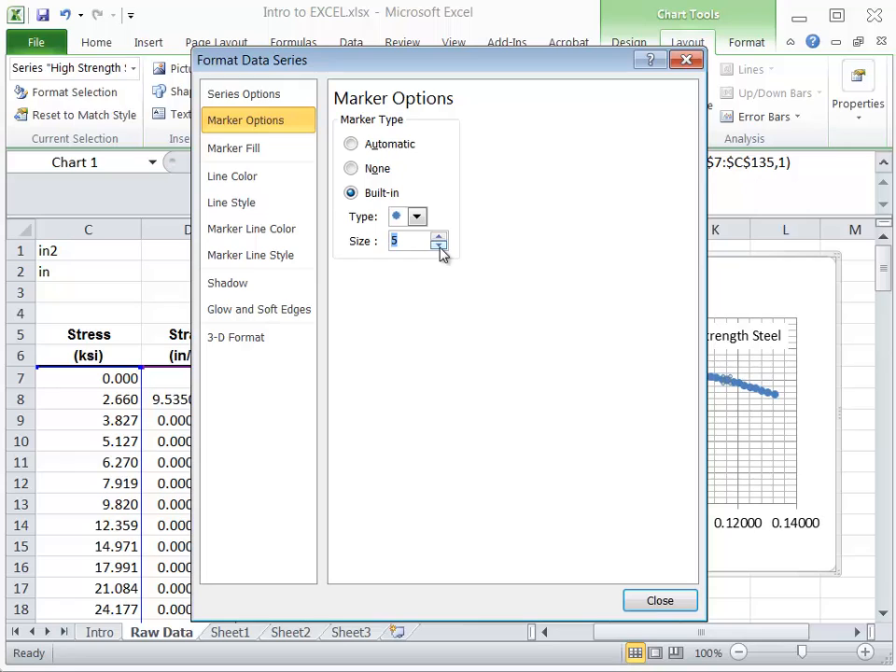
click(439, 246)
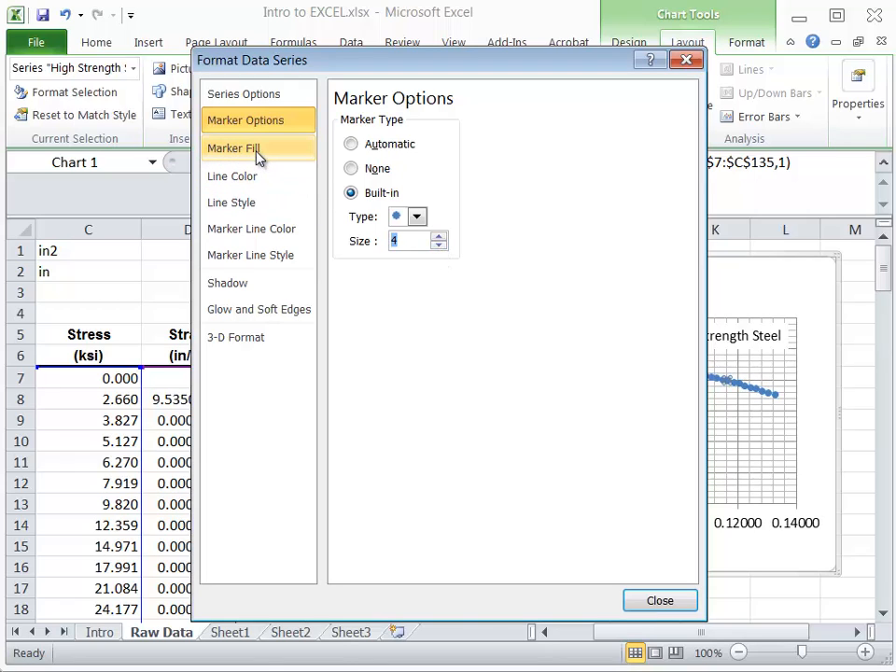
Step: Give the High Strength Steel series markers a solid black outline
click(254, 232)
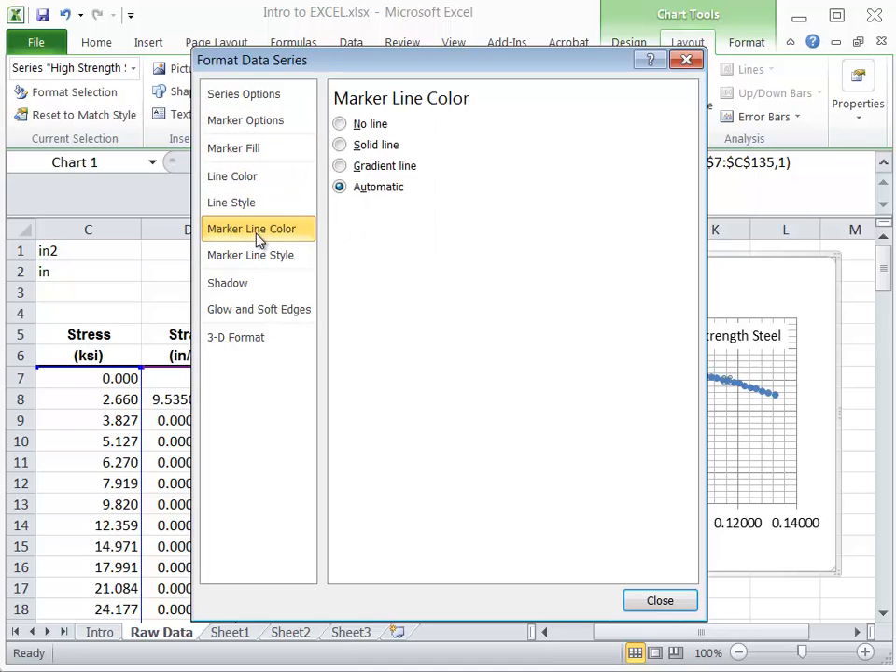
click(341, 147)
click(425, 213)
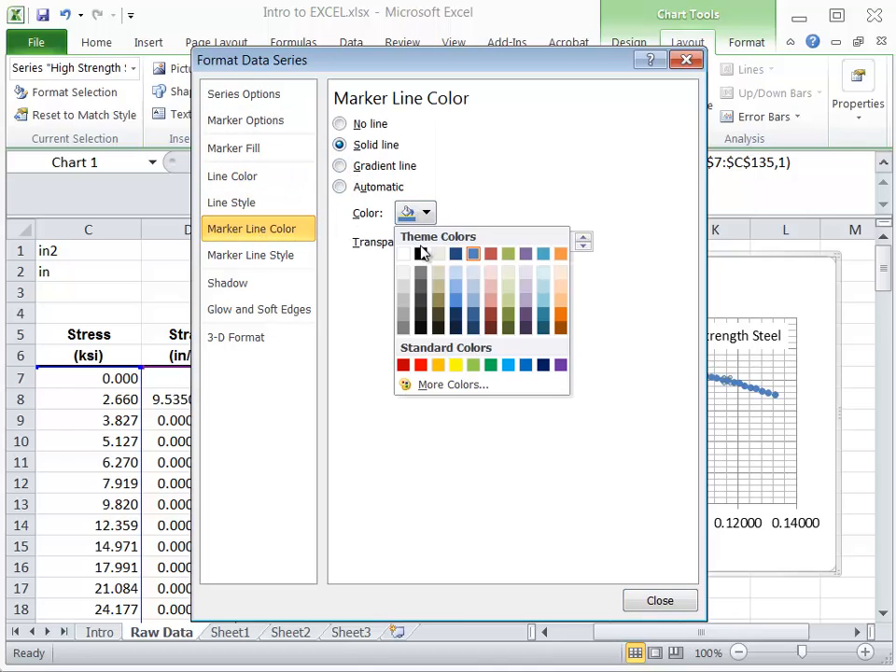
click(420, 253)
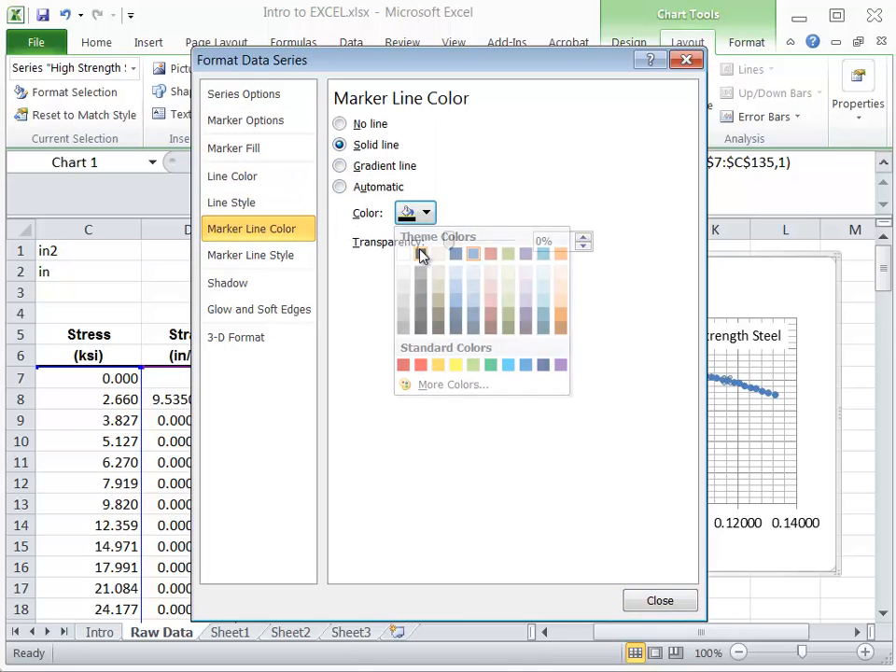
click(660, 601)
click(504, 553)
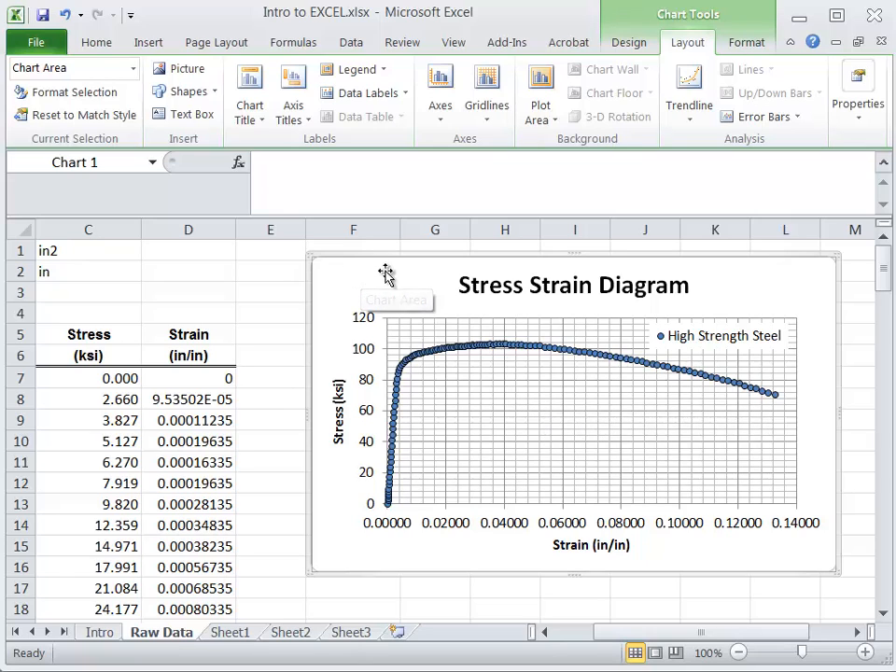
Step: Preview how the selected chart prints on its own, and return to the worksheet
click(37, 43)
click(56, 336)
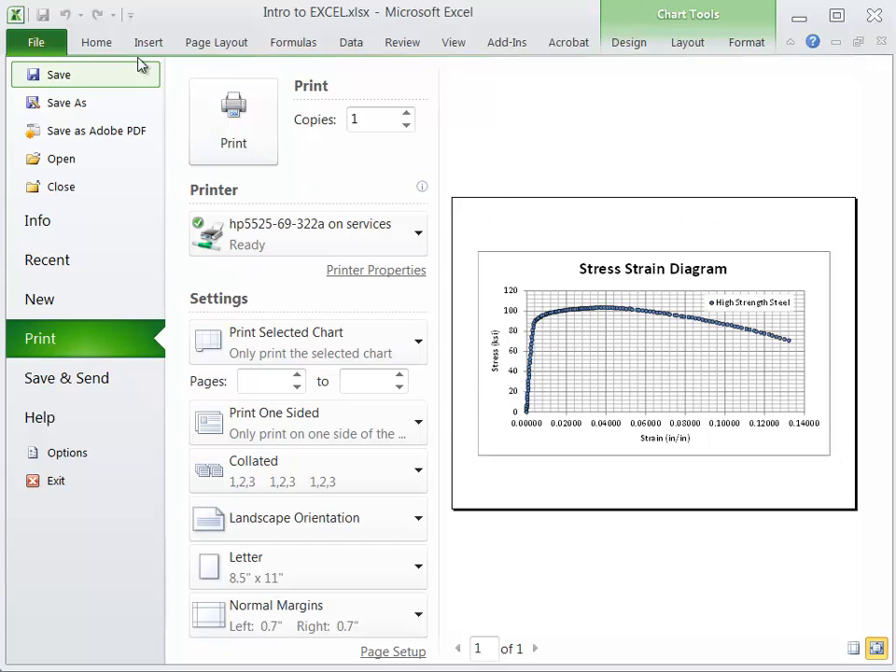
click(94, 43)
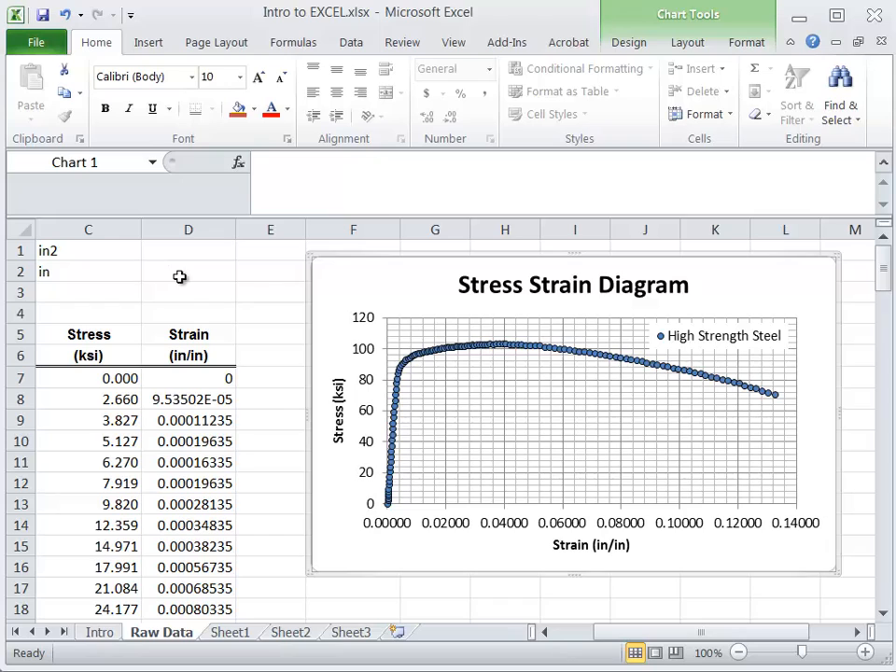
Step: Deselect the chart, preview how the whole Raw Data sheet prints, and return to the worksheet
click(164, 269)
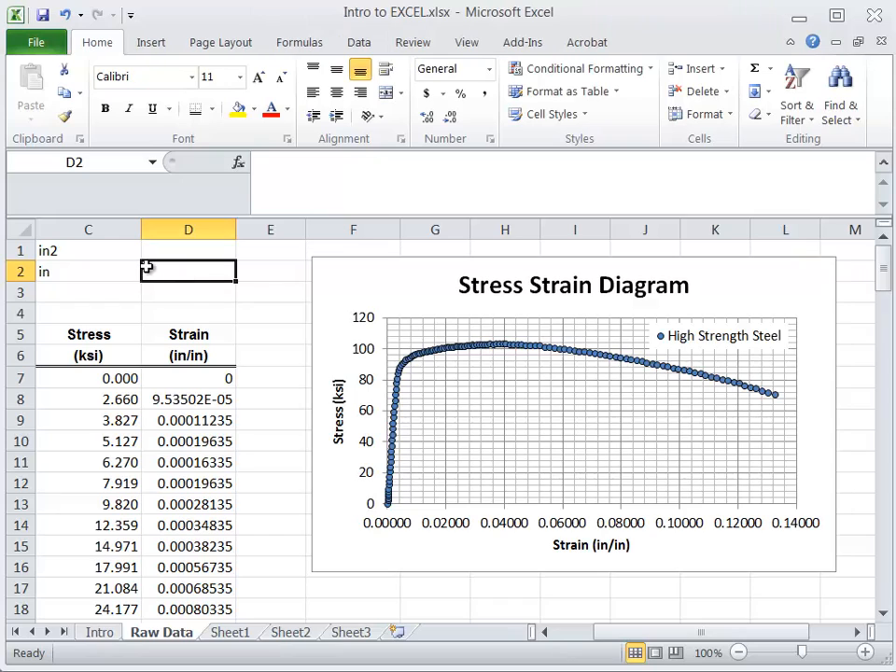
click(103, 291)
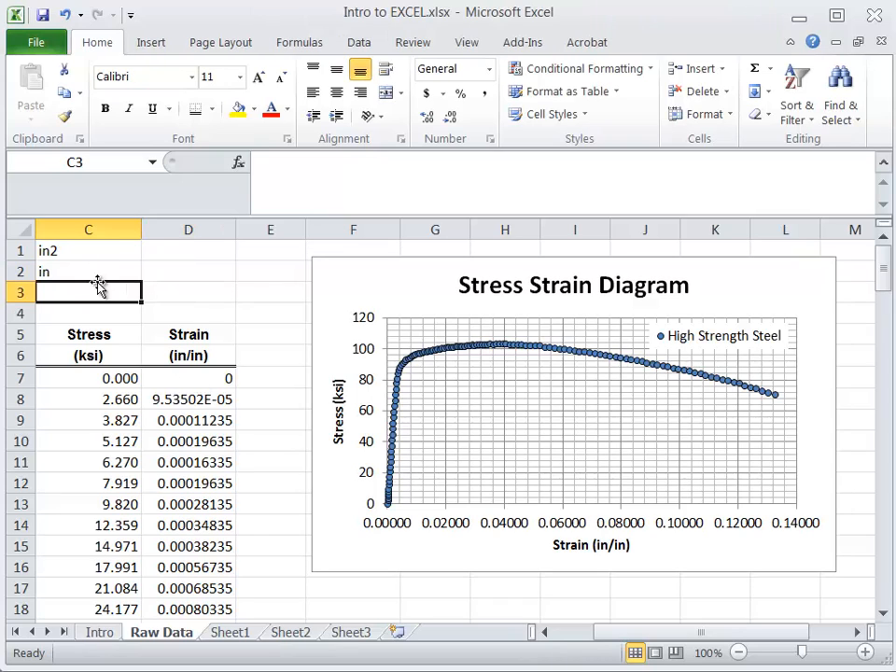
click(42, 42)
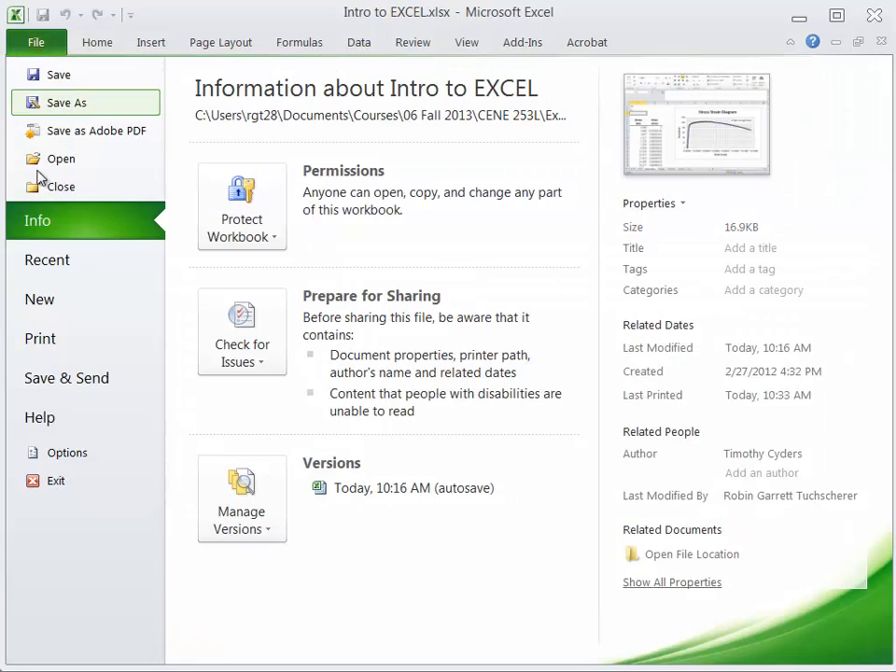
click(56, 338)
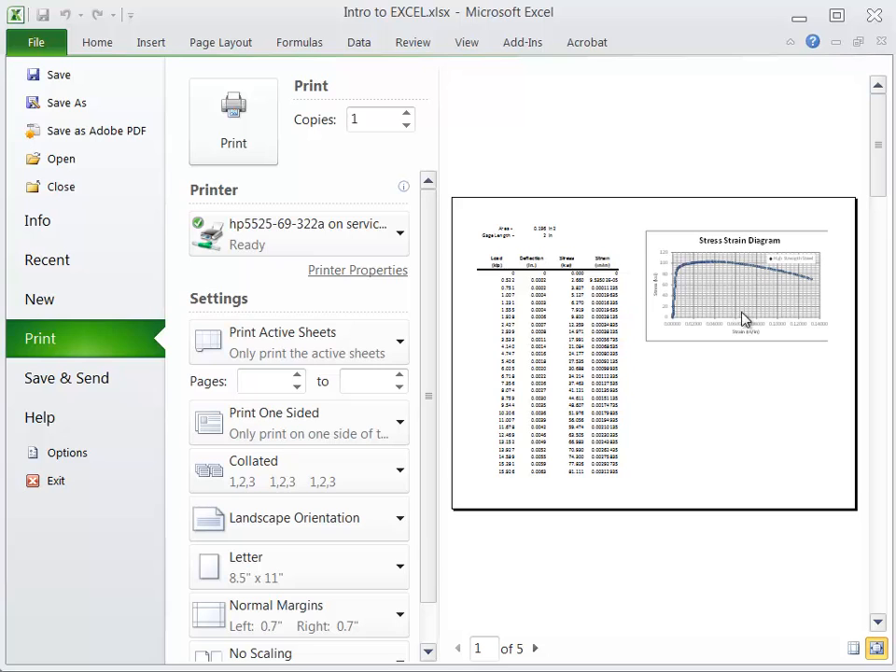
key(Escape)
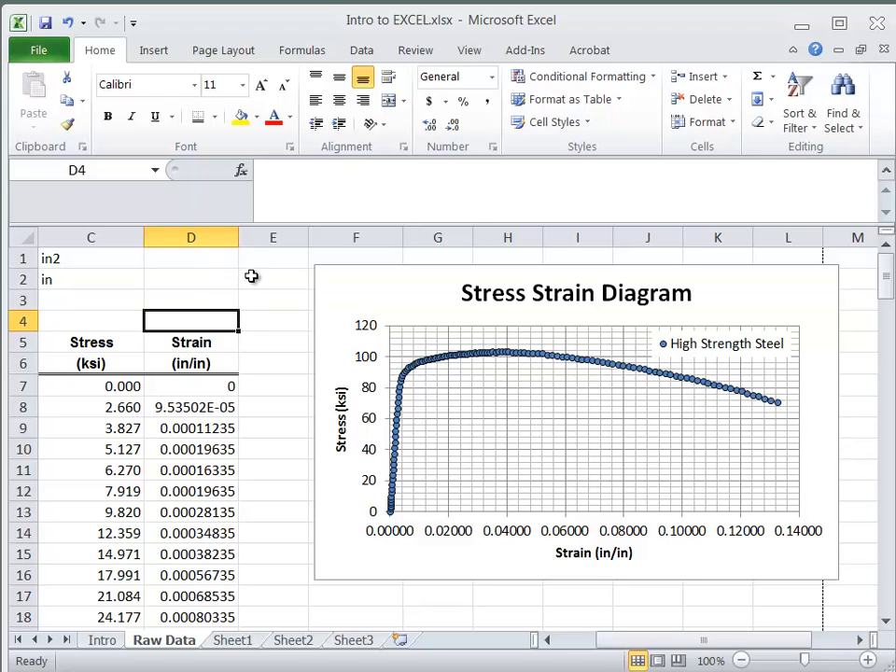
Step: Copy the Stress Strain Diagram chart and switch to the blank Word document
click(330, 281)
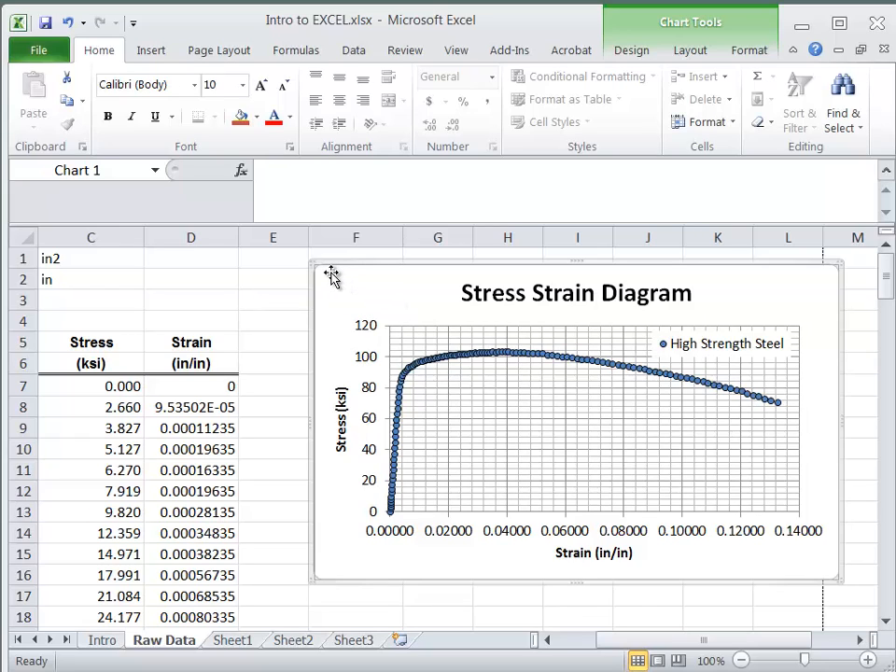
key(ctrl+c)
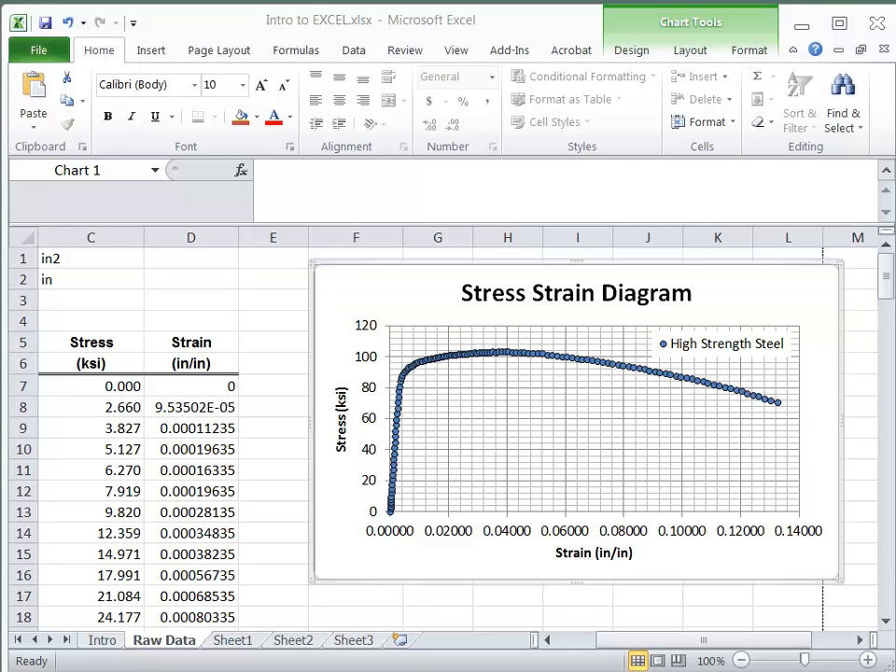
key(alt+Tab)
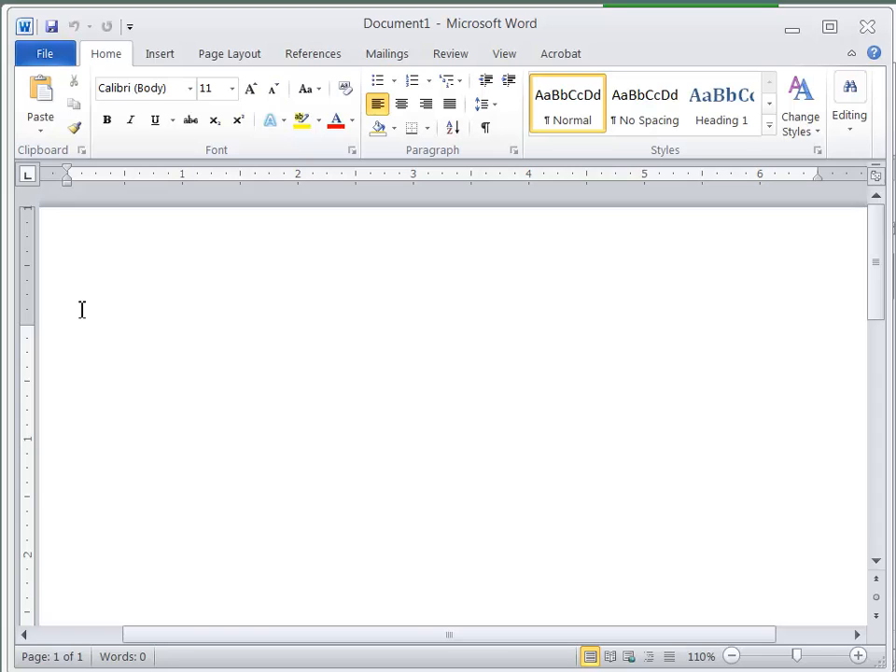
Step: Paste the copied chart into the document as a Picture (Enhanced Metafile) and return to the Excel workbook
click(35, 126)
click(58, 216)
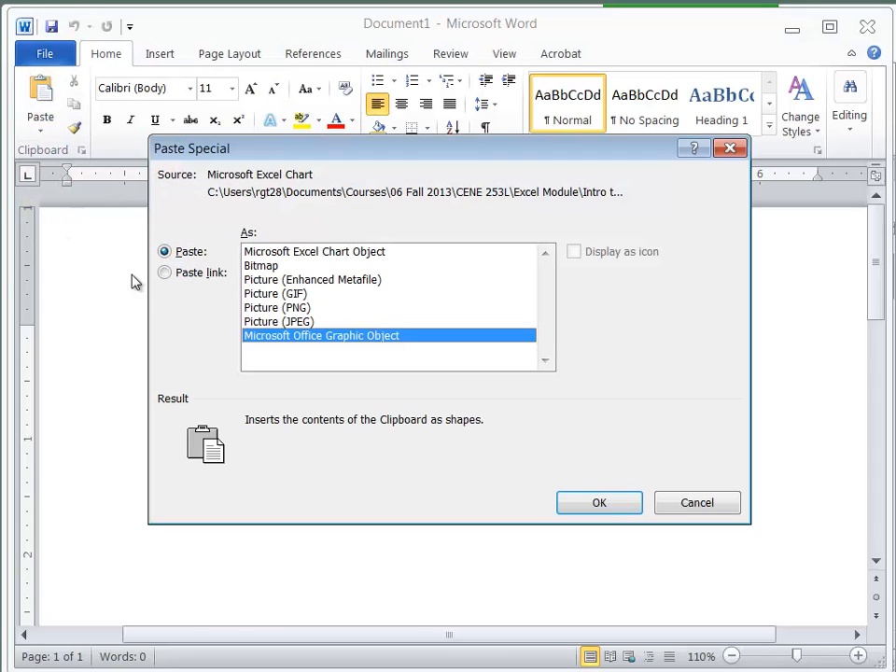
click(260, 280)
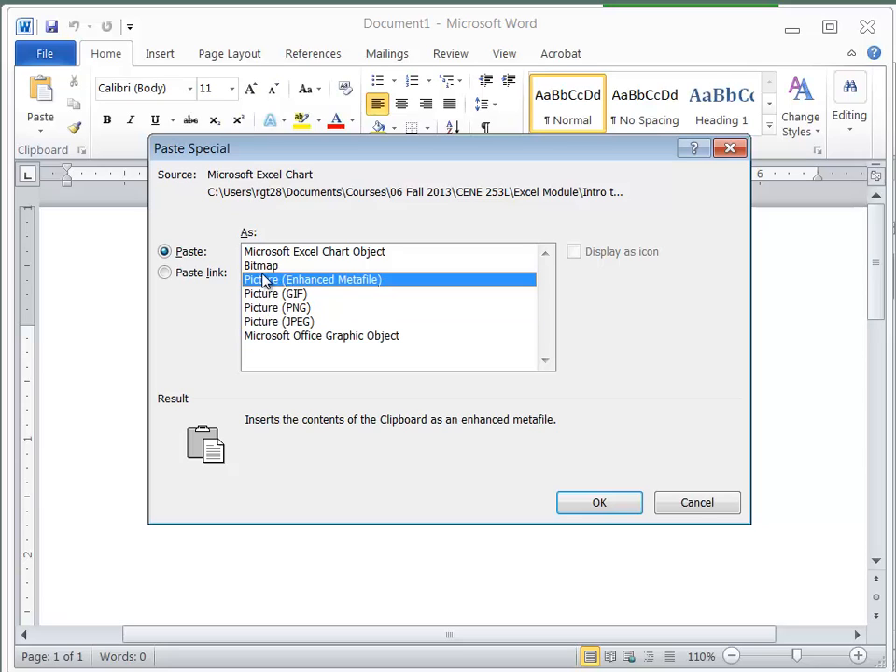
click(593, 503)
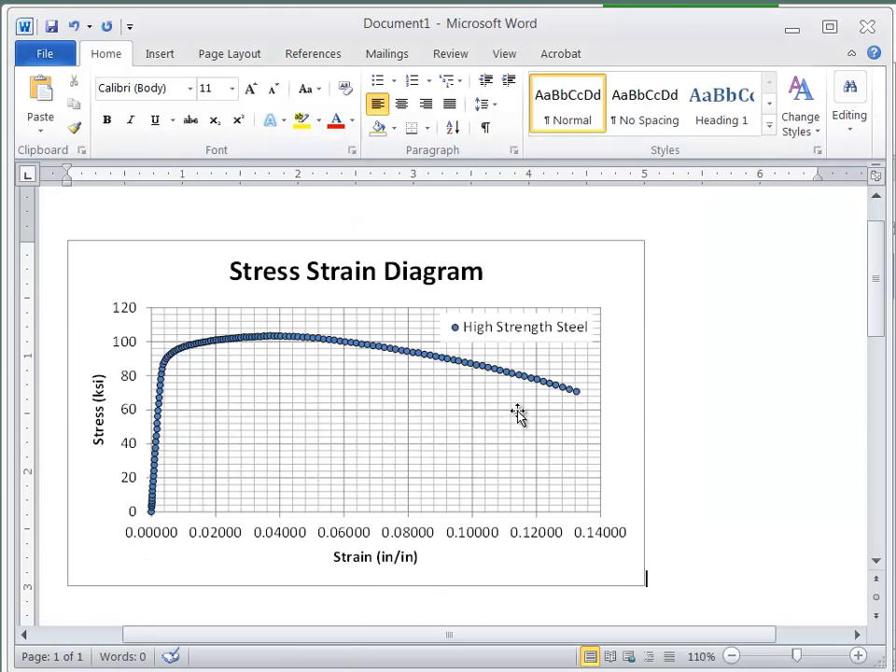
click(519, 414)
click(721, 441)
click(808, 31)
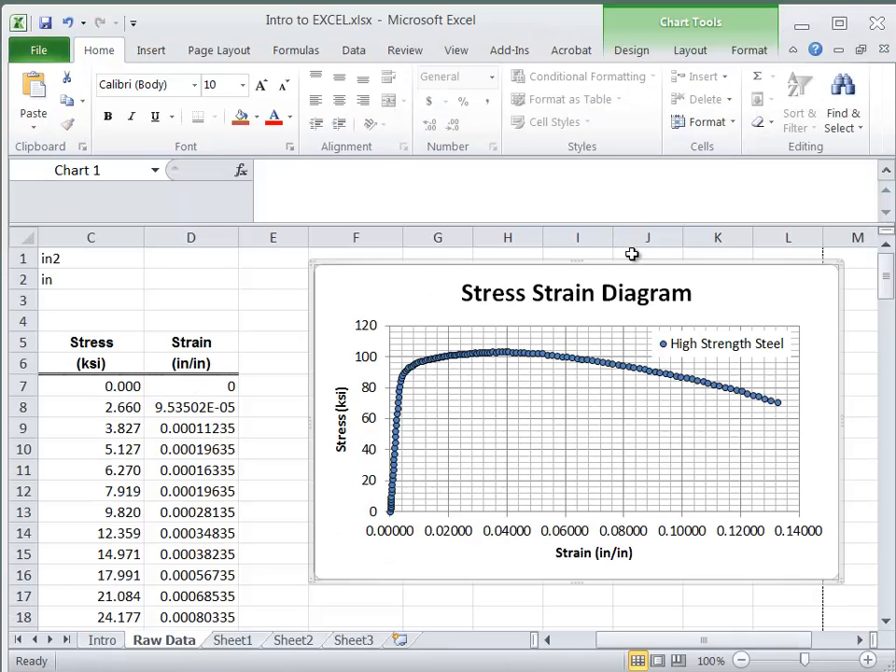